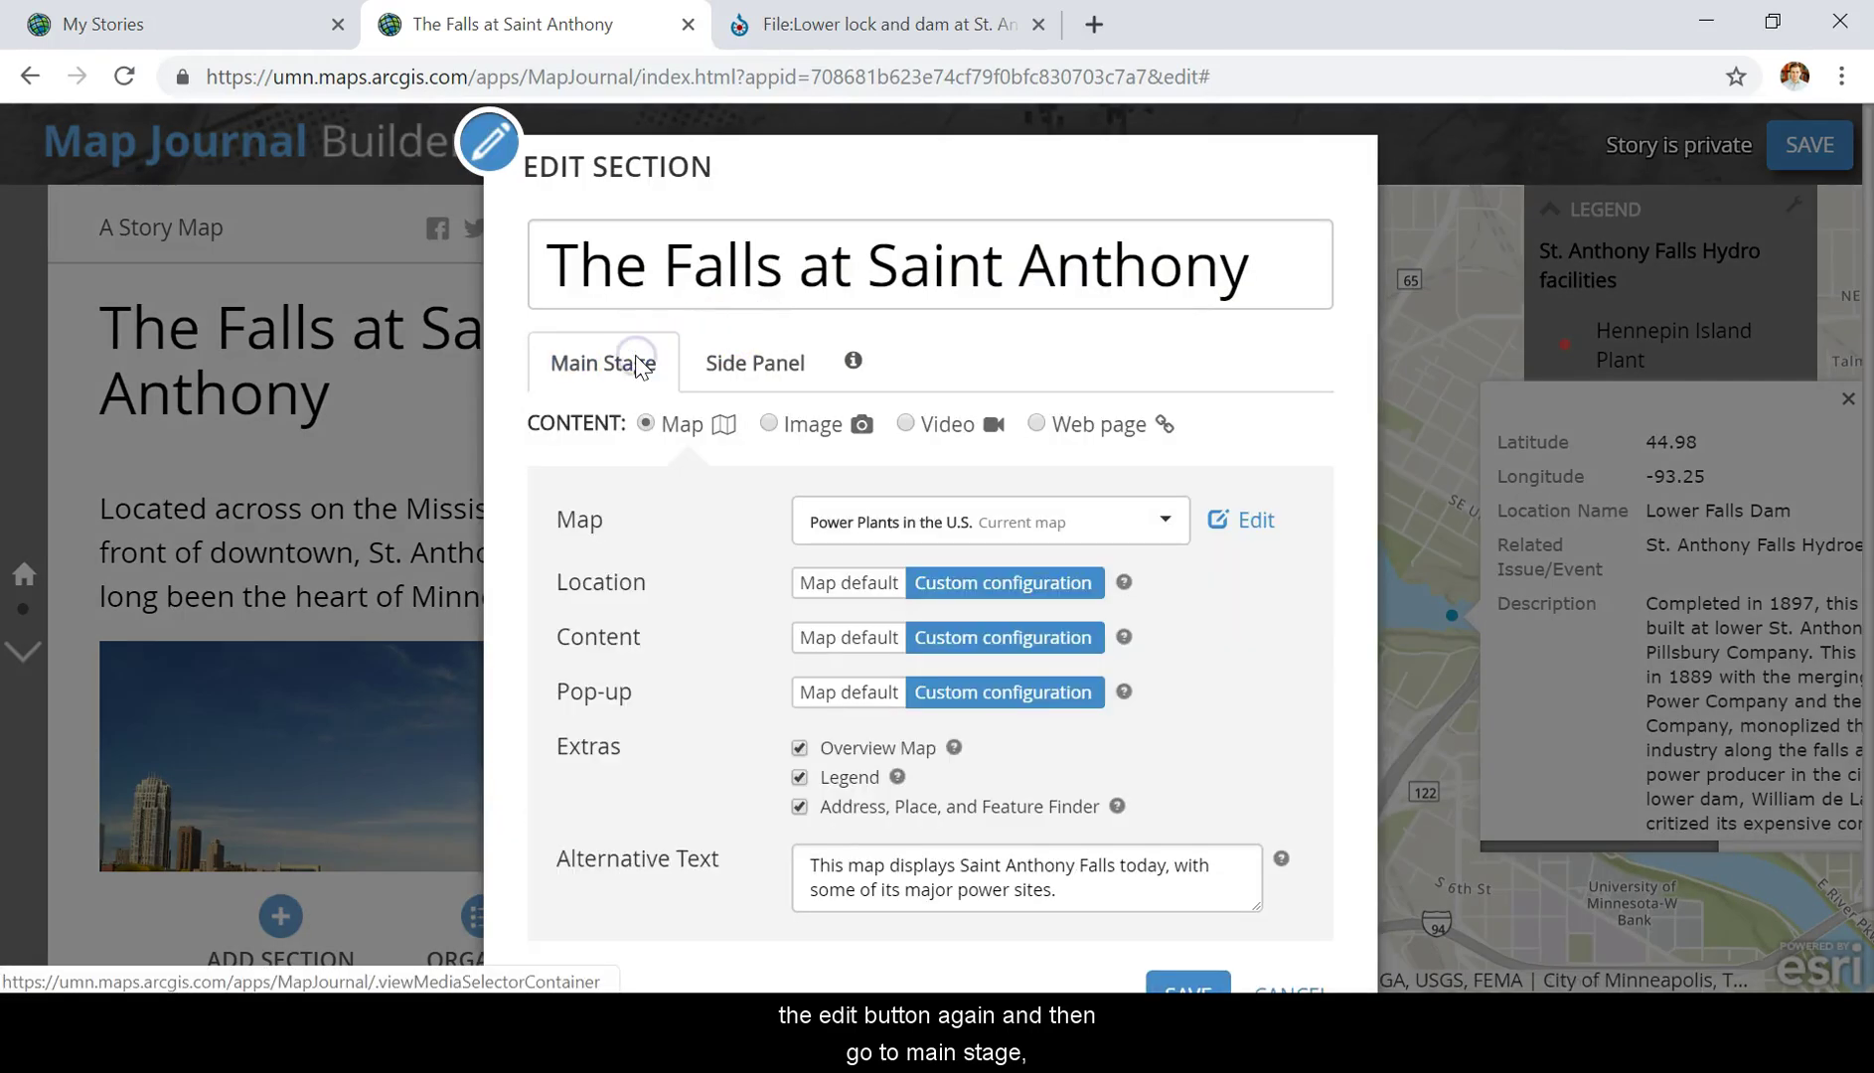
Step: Open the section's main-stage map, Power Plants in the U.S., in the map editor
{"action": "left_click", "coordinate": [1237, 525]}
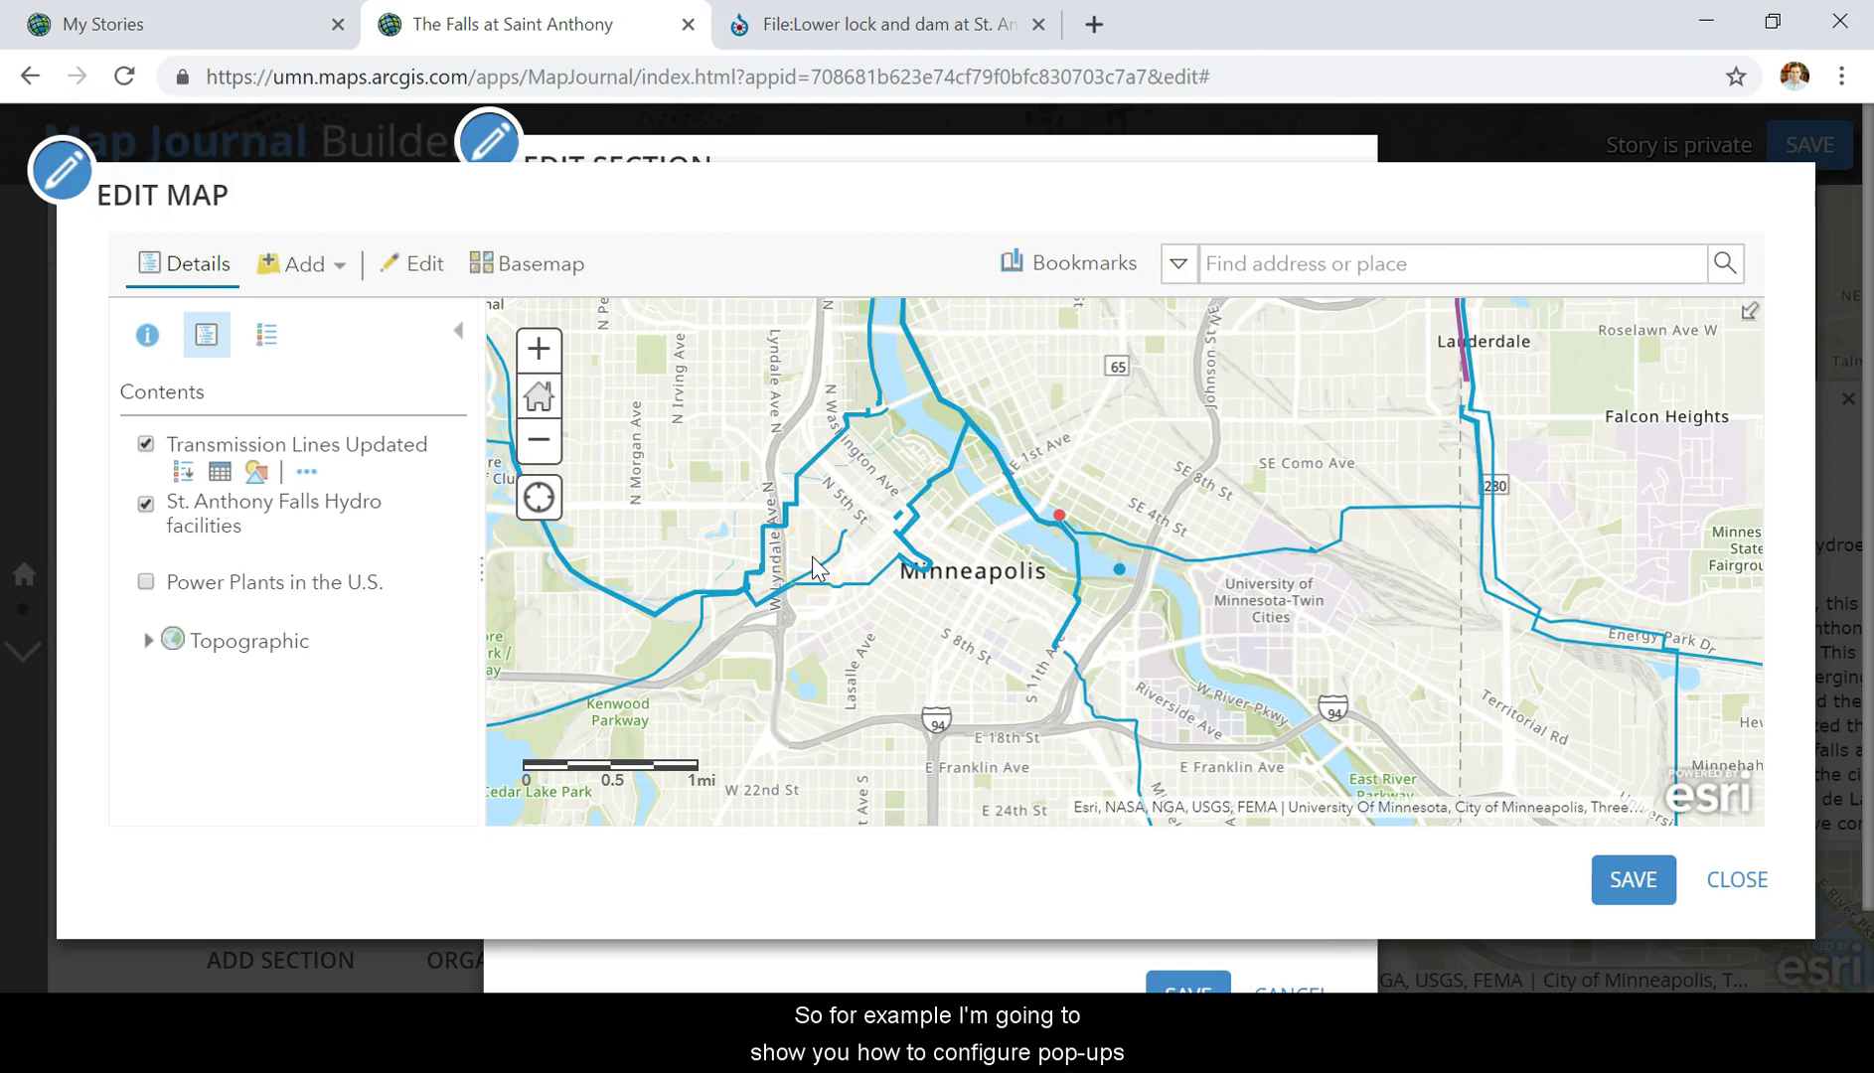
Step: Wait for the map editor to list the Transmission Lines and St. Anthony Falls Hydro facilities layers
{"action": "mouse_move", "coordinate": [358, 536]}
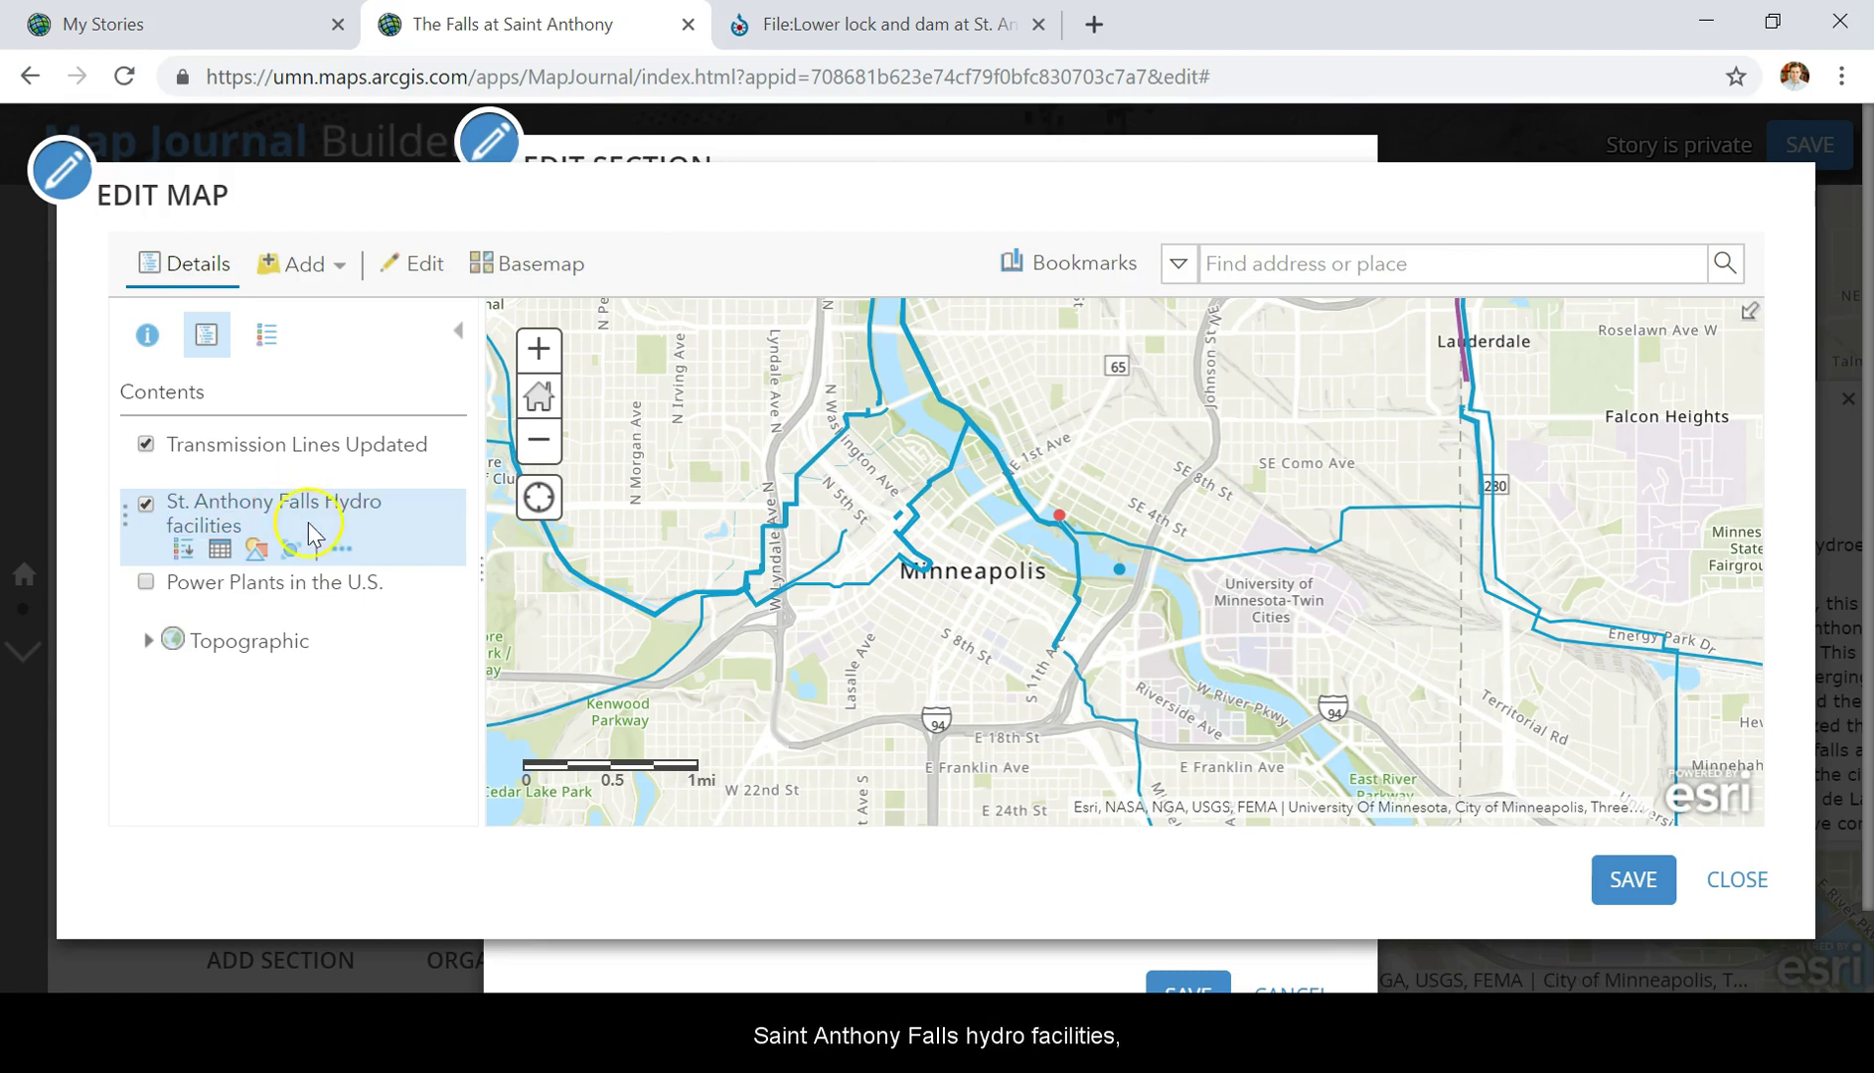
Step: Delete 'St. Anthony Falls' from the hydro layer's name, leaving 'Hydro facilities'
{"action": "left_click", "coordinate": [324, 539]}
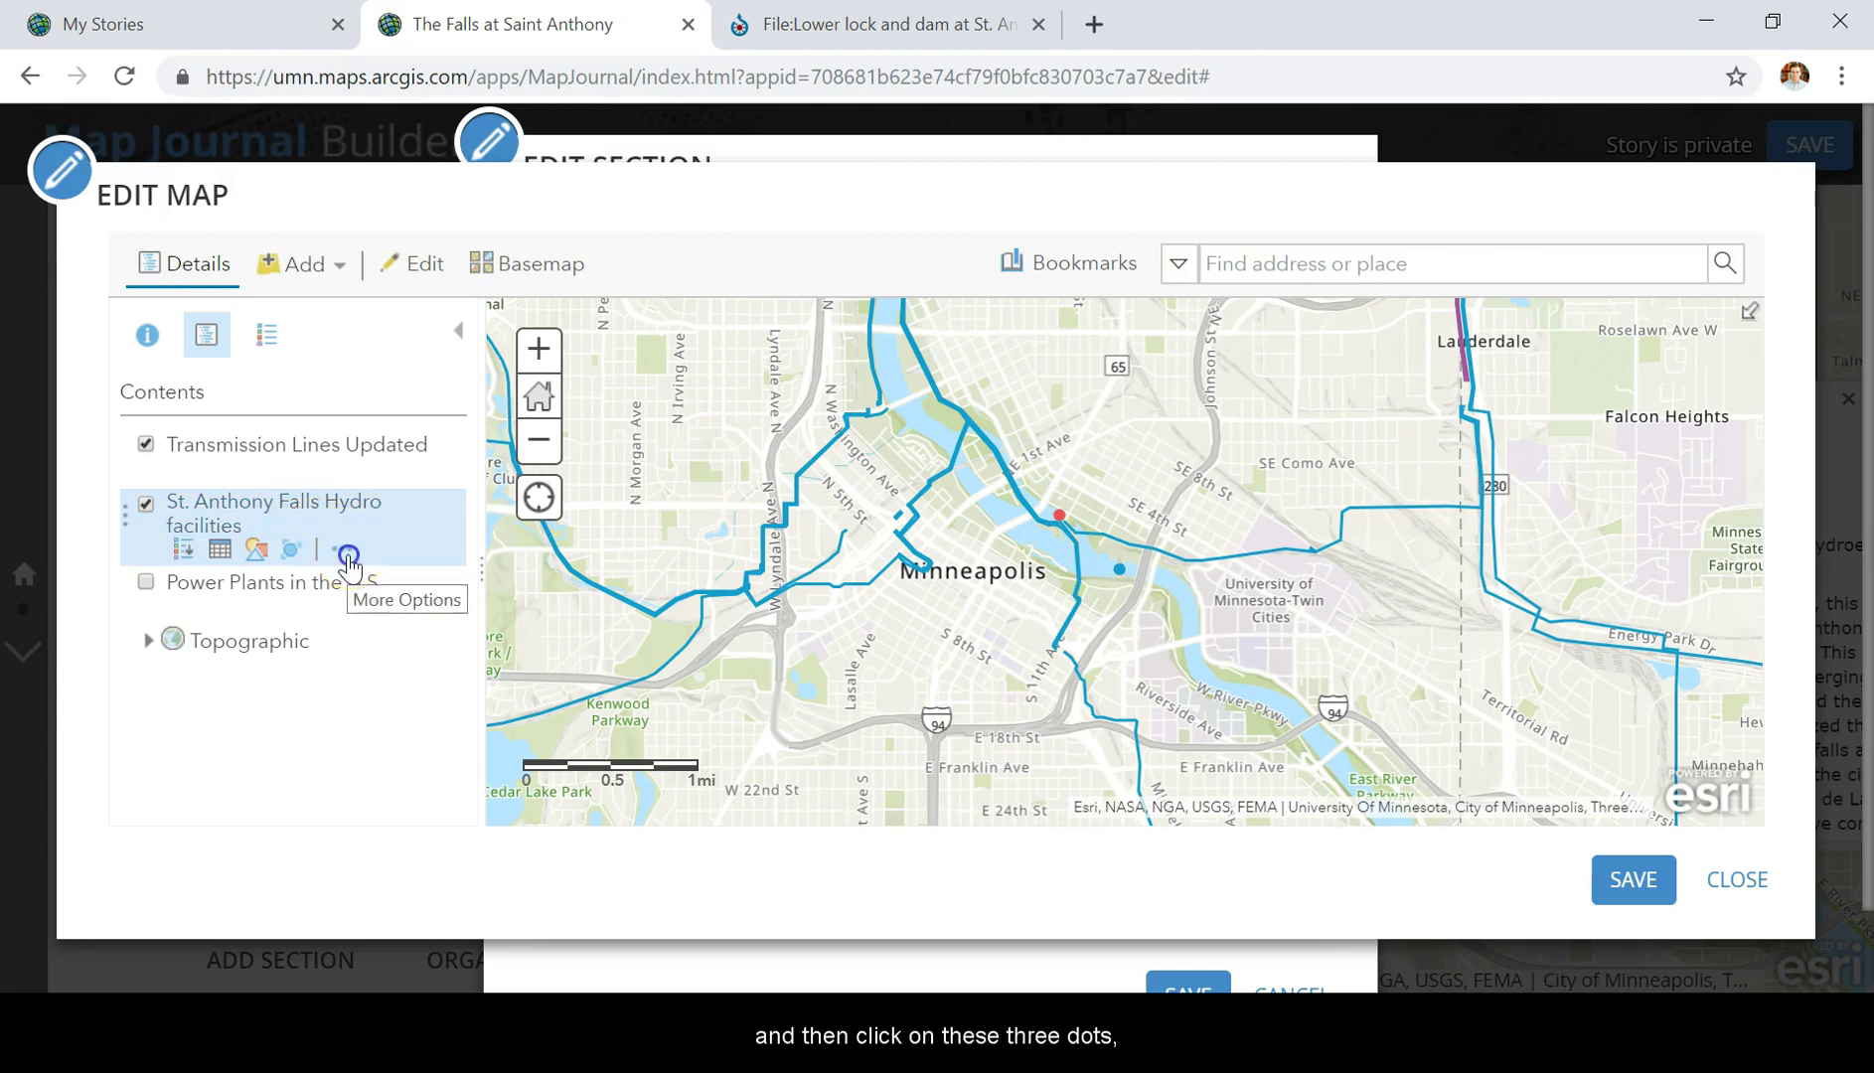
{"action": "left_click", "coordinate": [343, 552]}
{"action": "left_click", "coordinate": [457, 465]}
{"action": "scroll", "coordinate": [457, 465], "scroll_direction": "down", "scroll_amount": 2}
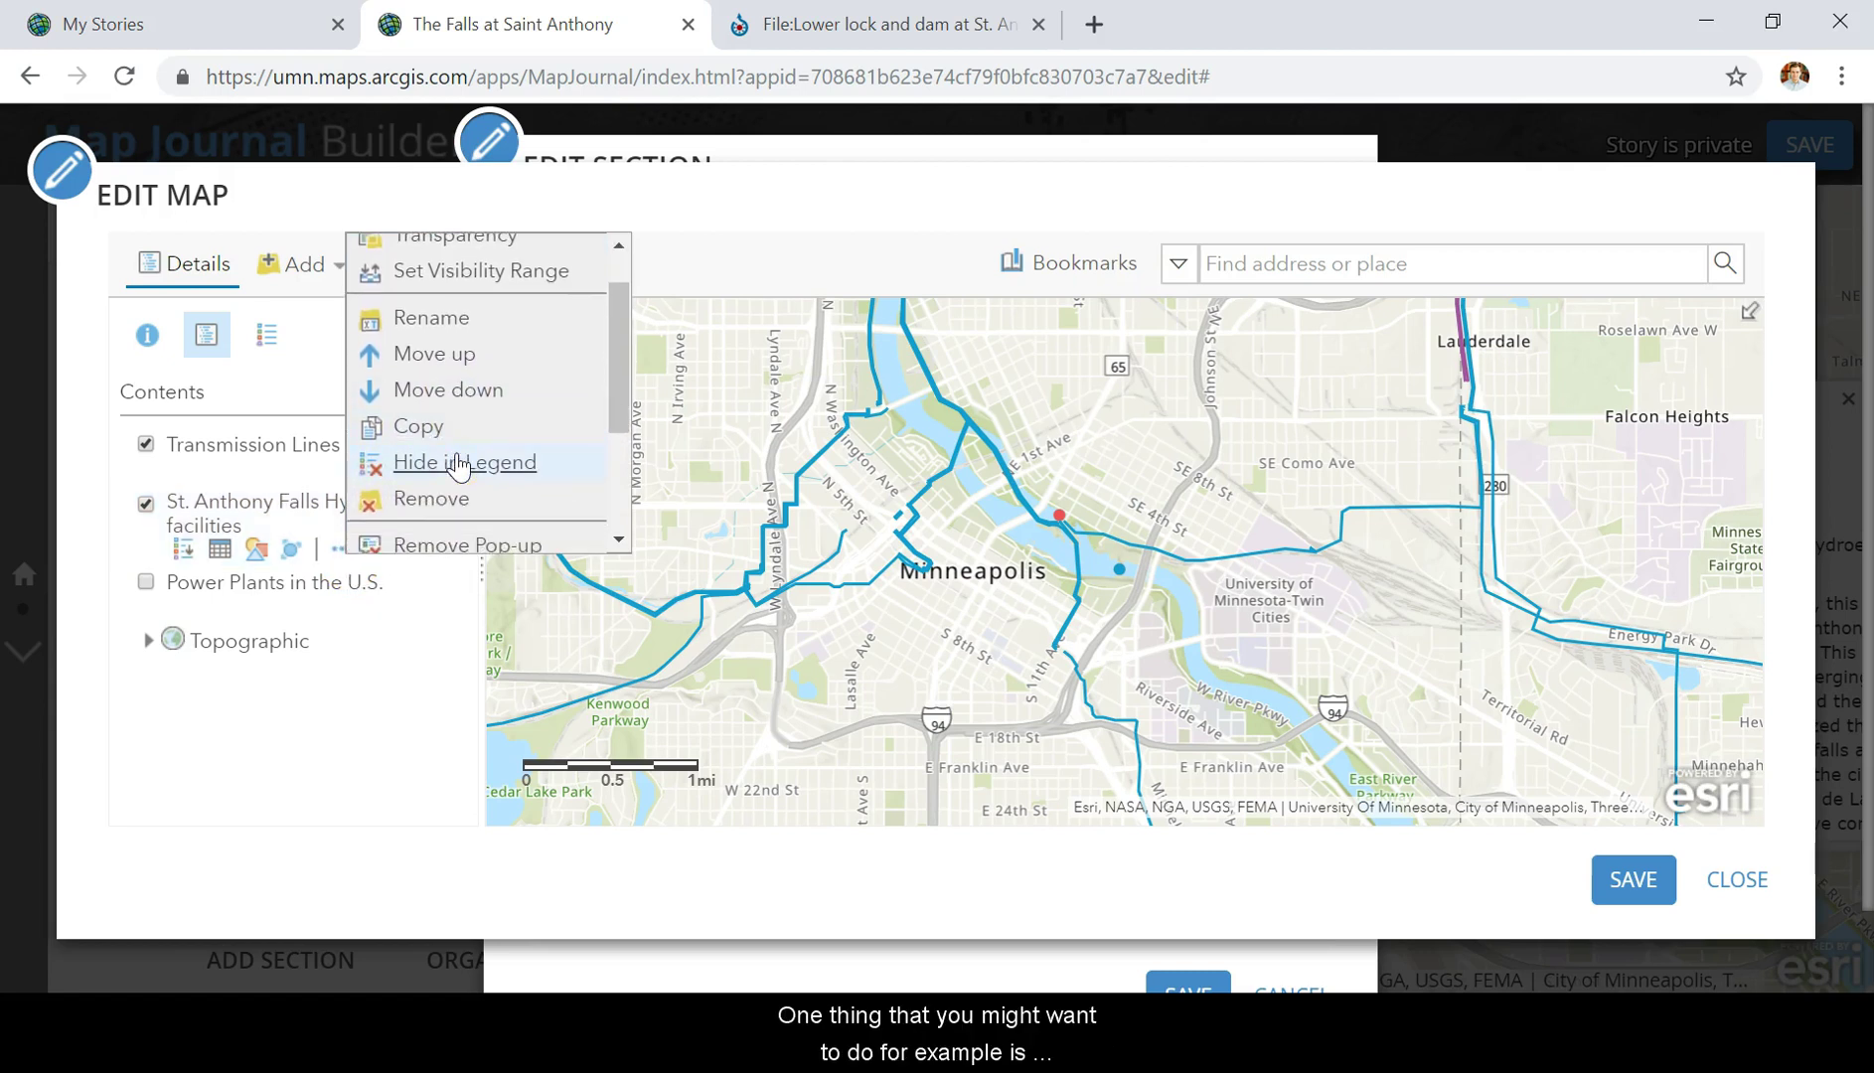
{"action": "scroll", "coordinate": [457, 465], "scroll_direction": "up", "scroll_amount": 2}
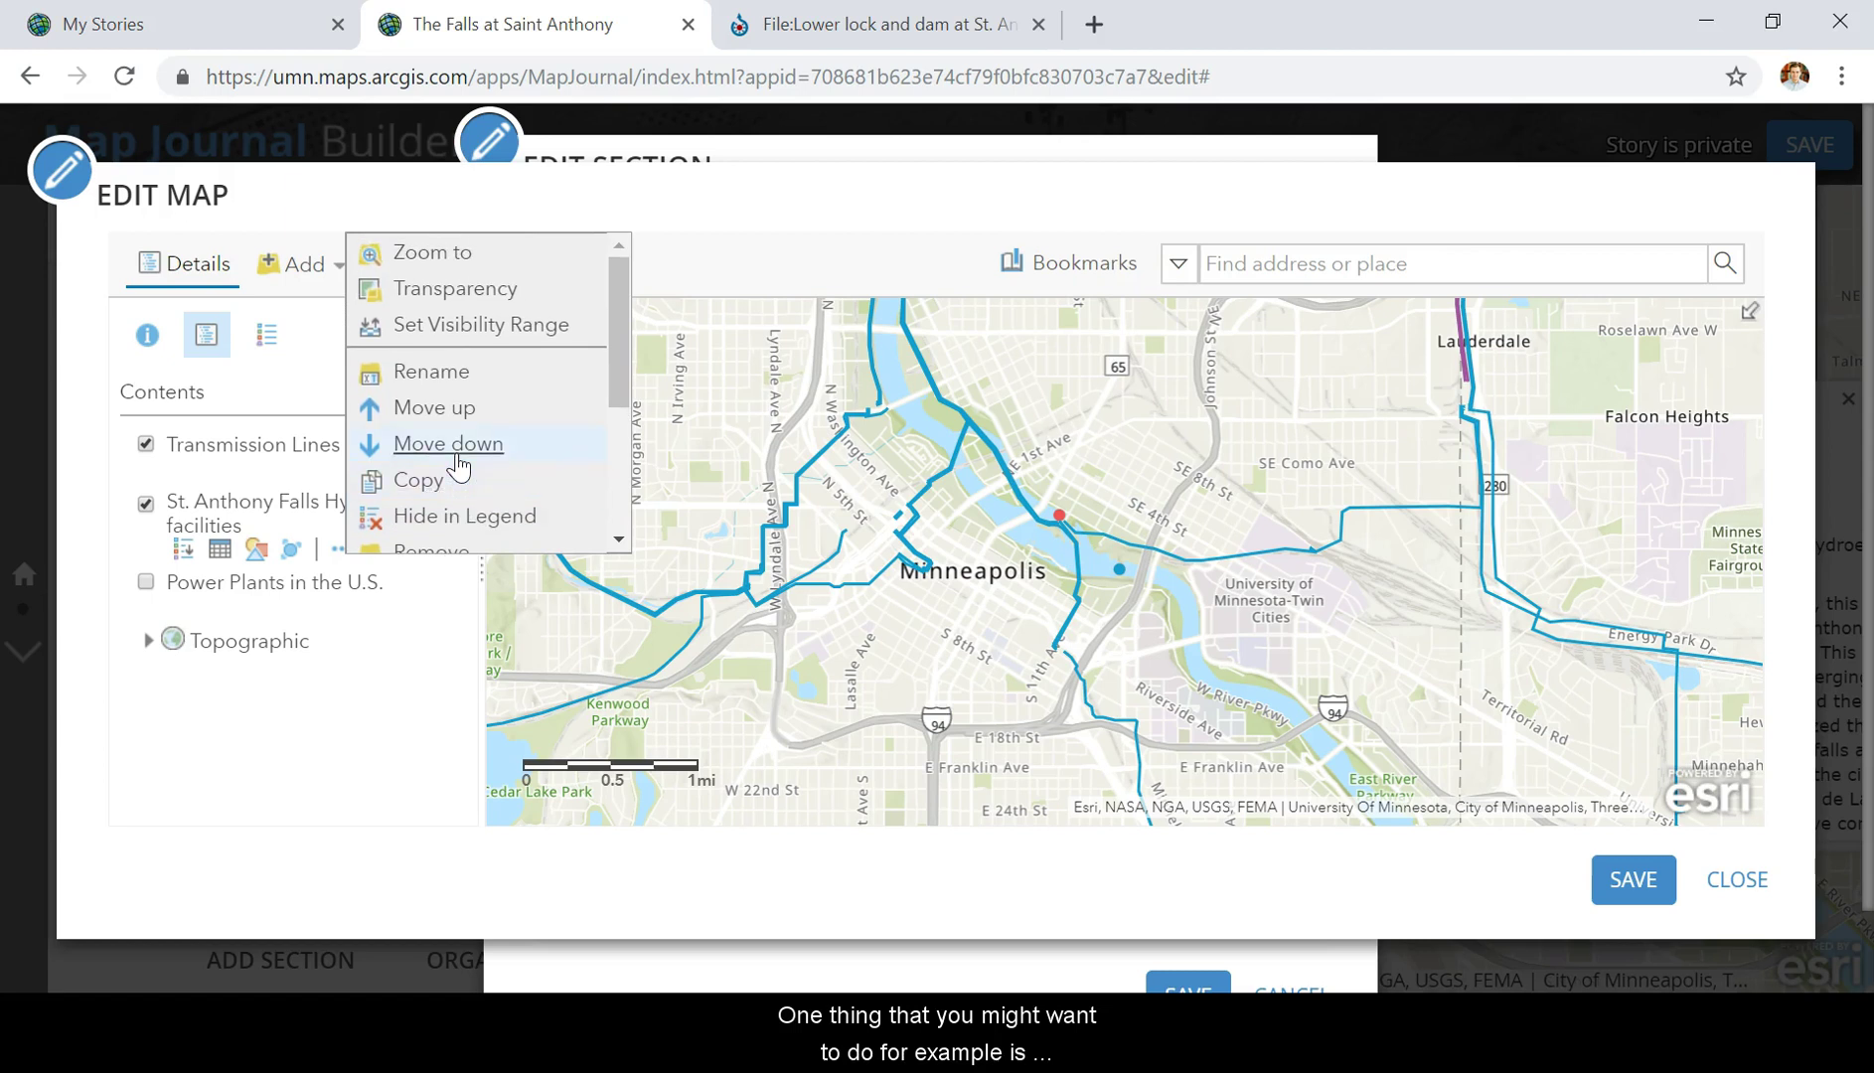
{"action": "left_click", "coordinate": [449, 377]}
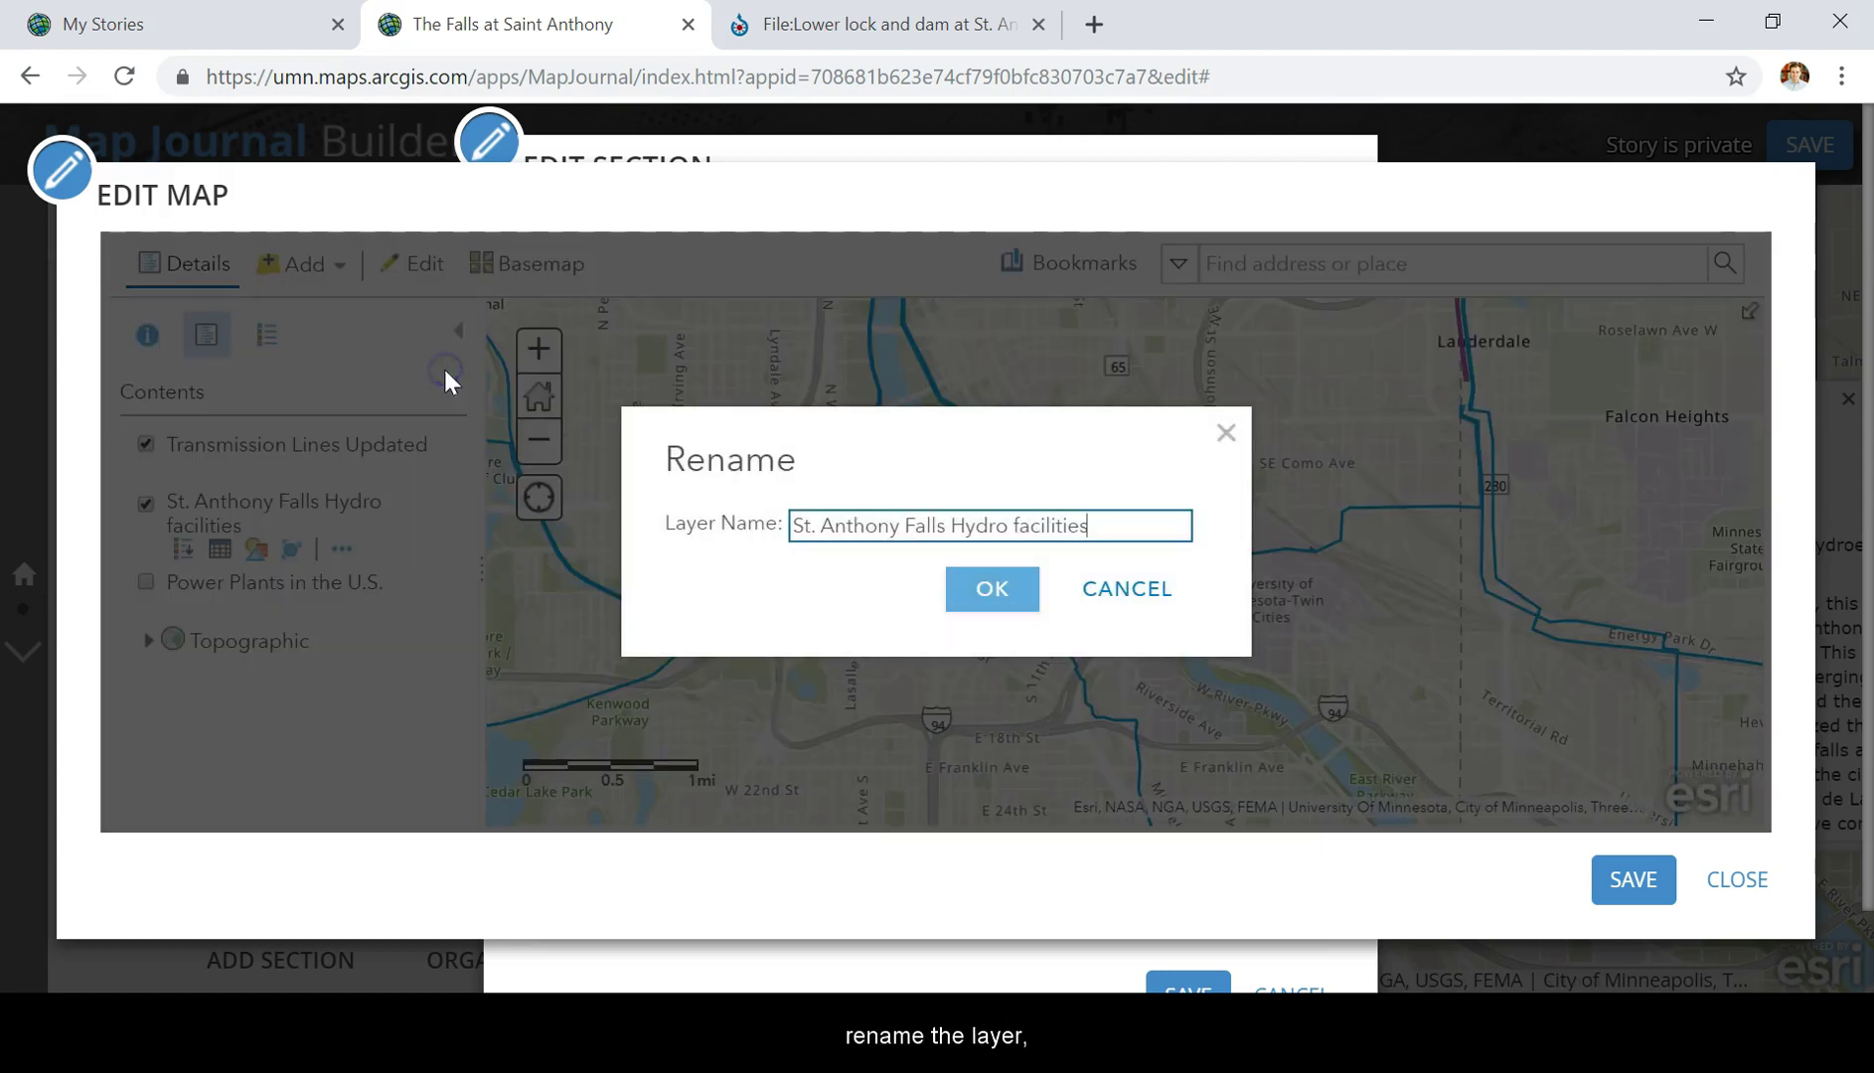
{"action": "left_click_drag", "start_coordinate": [942, 526], "coordinate": [777, 535]}
{"action": "key", "text": "BackSpace"}
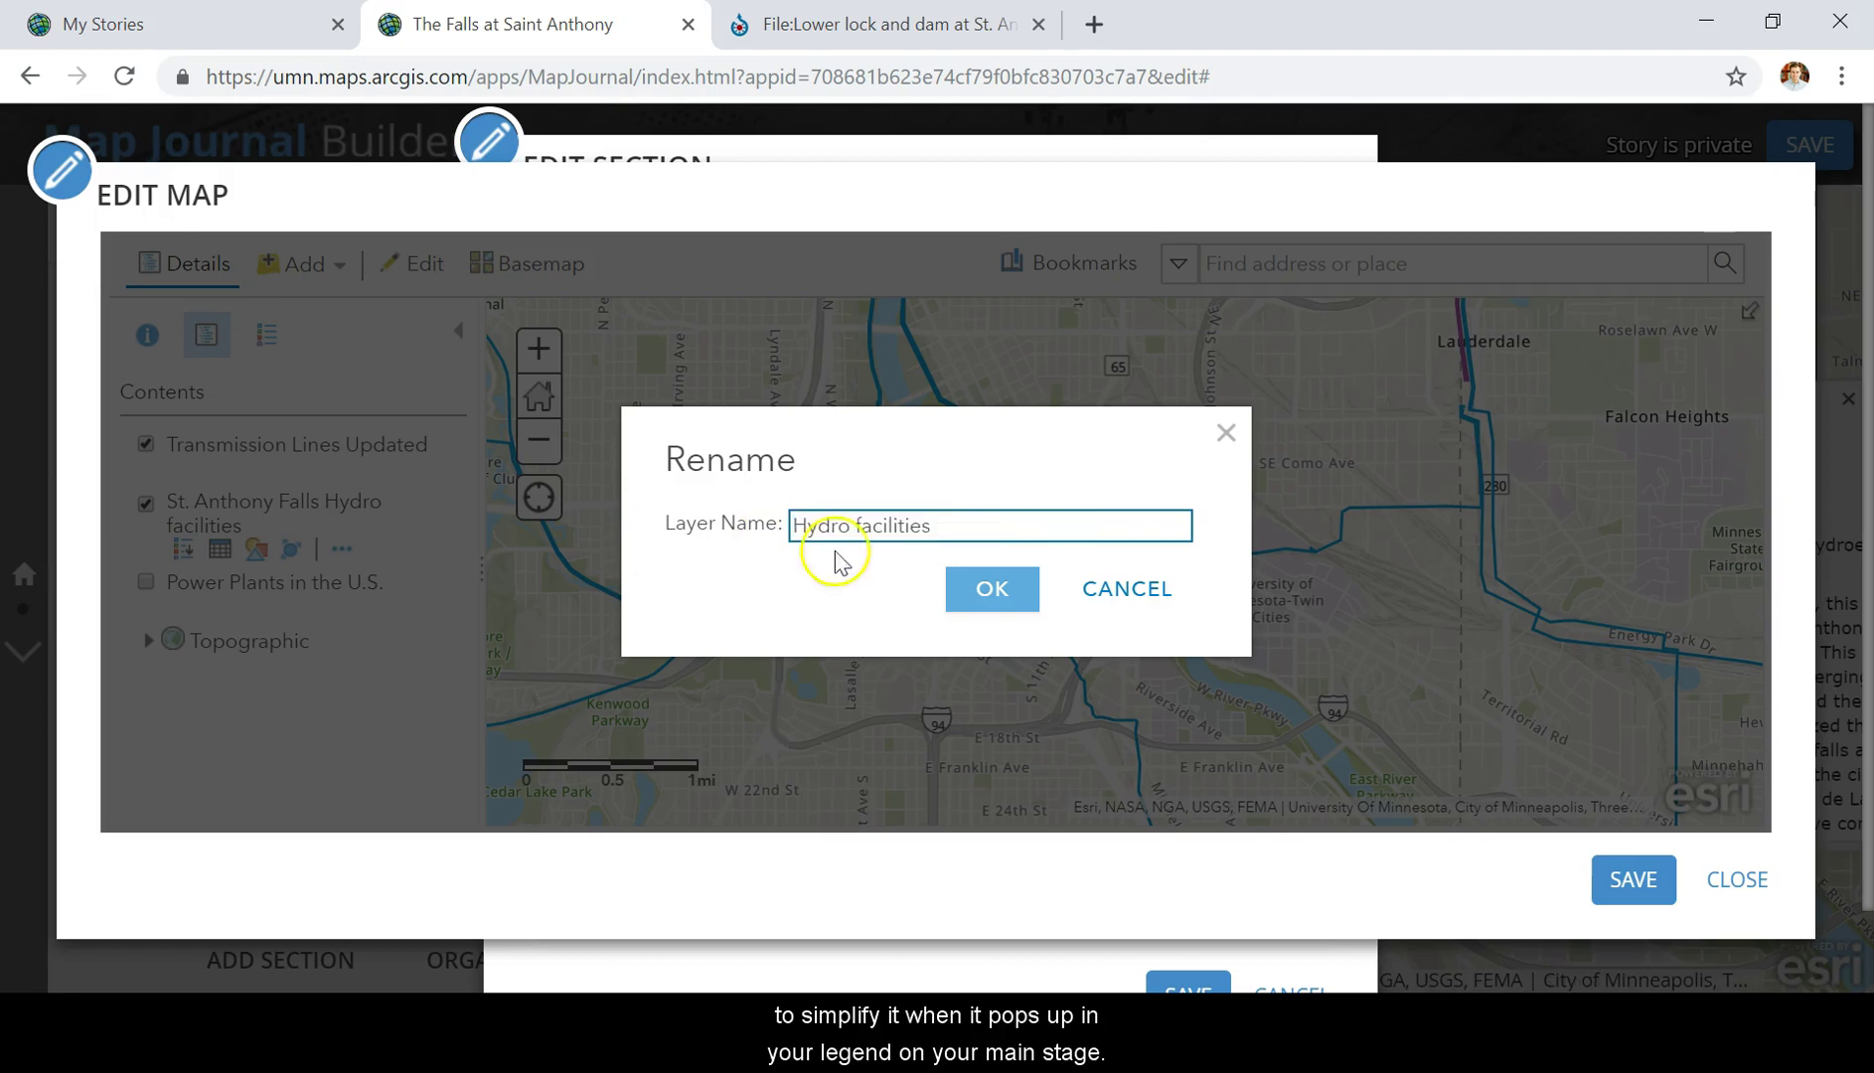
{"action": "left_click", "coordinate": [977, 588]}
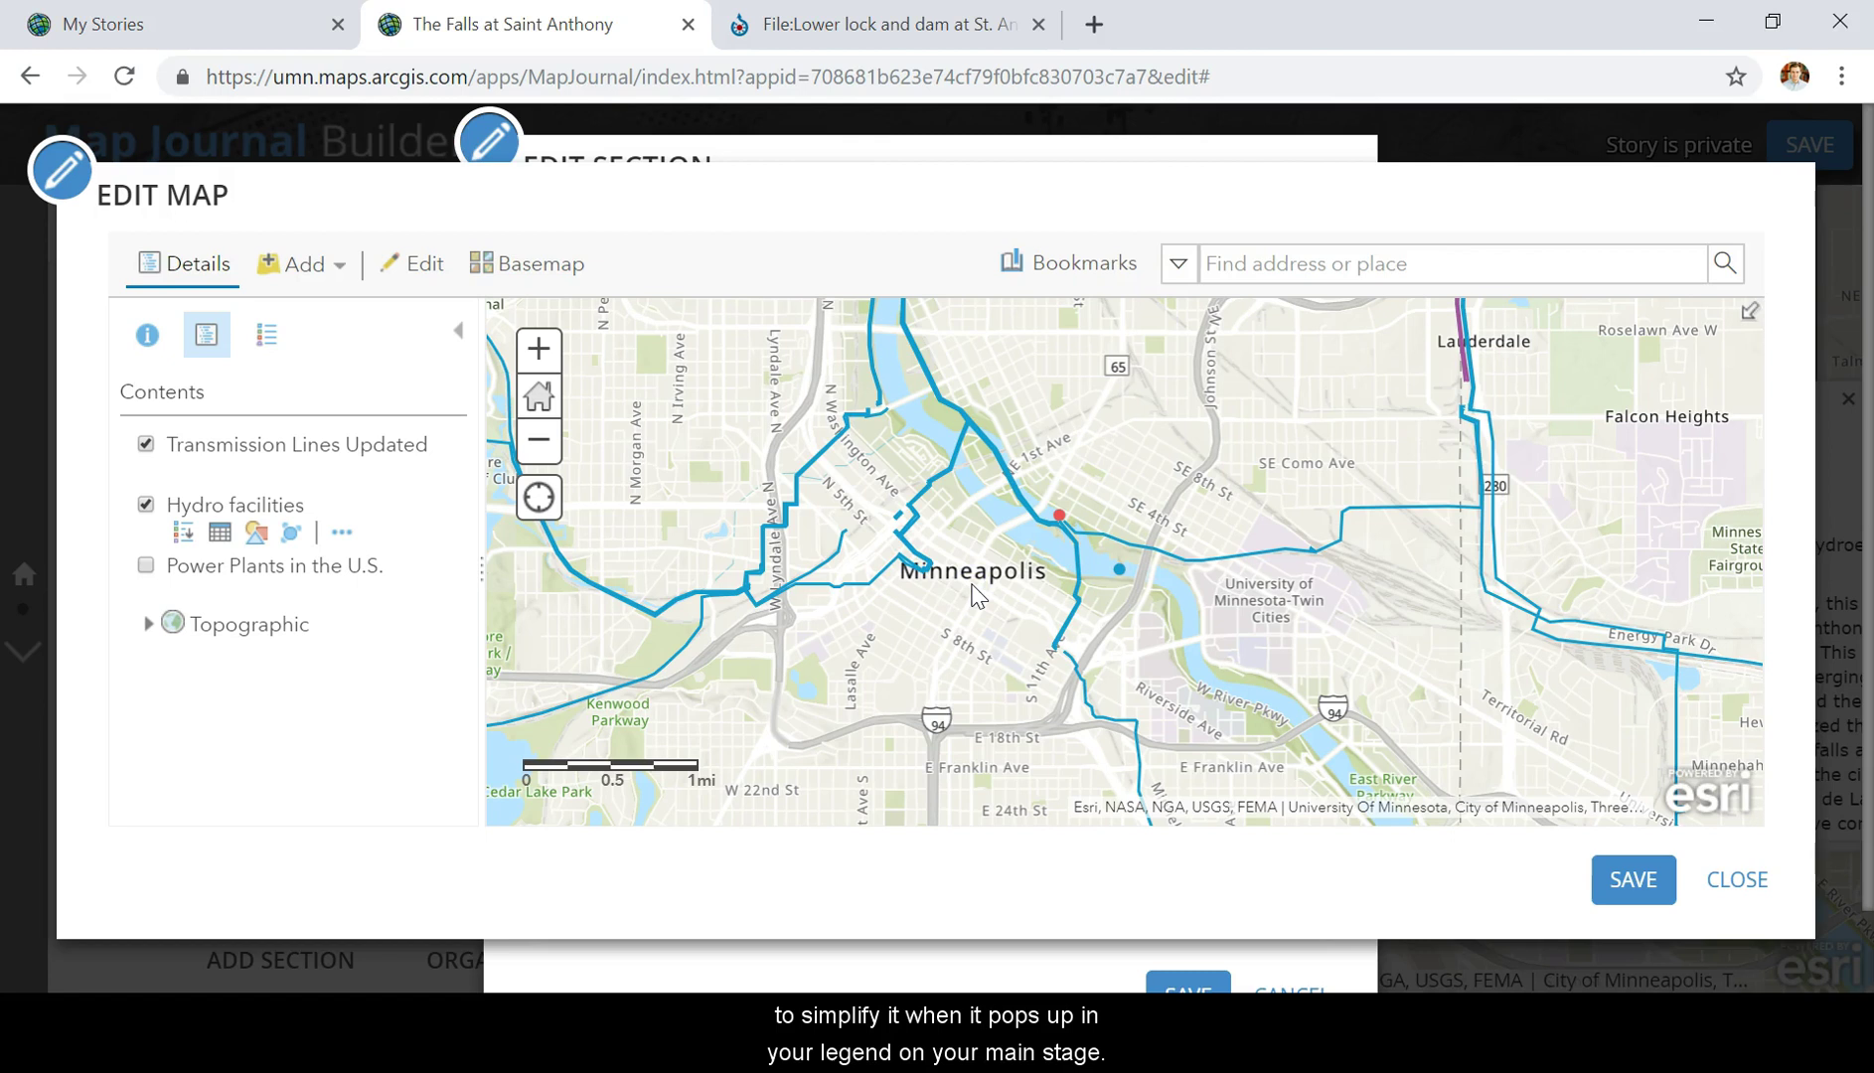
Step: Open Configure Pop-up for the Hydro facilities layer and scroll through its field attributes
{"action": "left_click", "coordinate": [338, 537]}
{"action": "scroll", "coordinate": [437, 467], "scroll_direction": "down", "scroll_amount": 3}
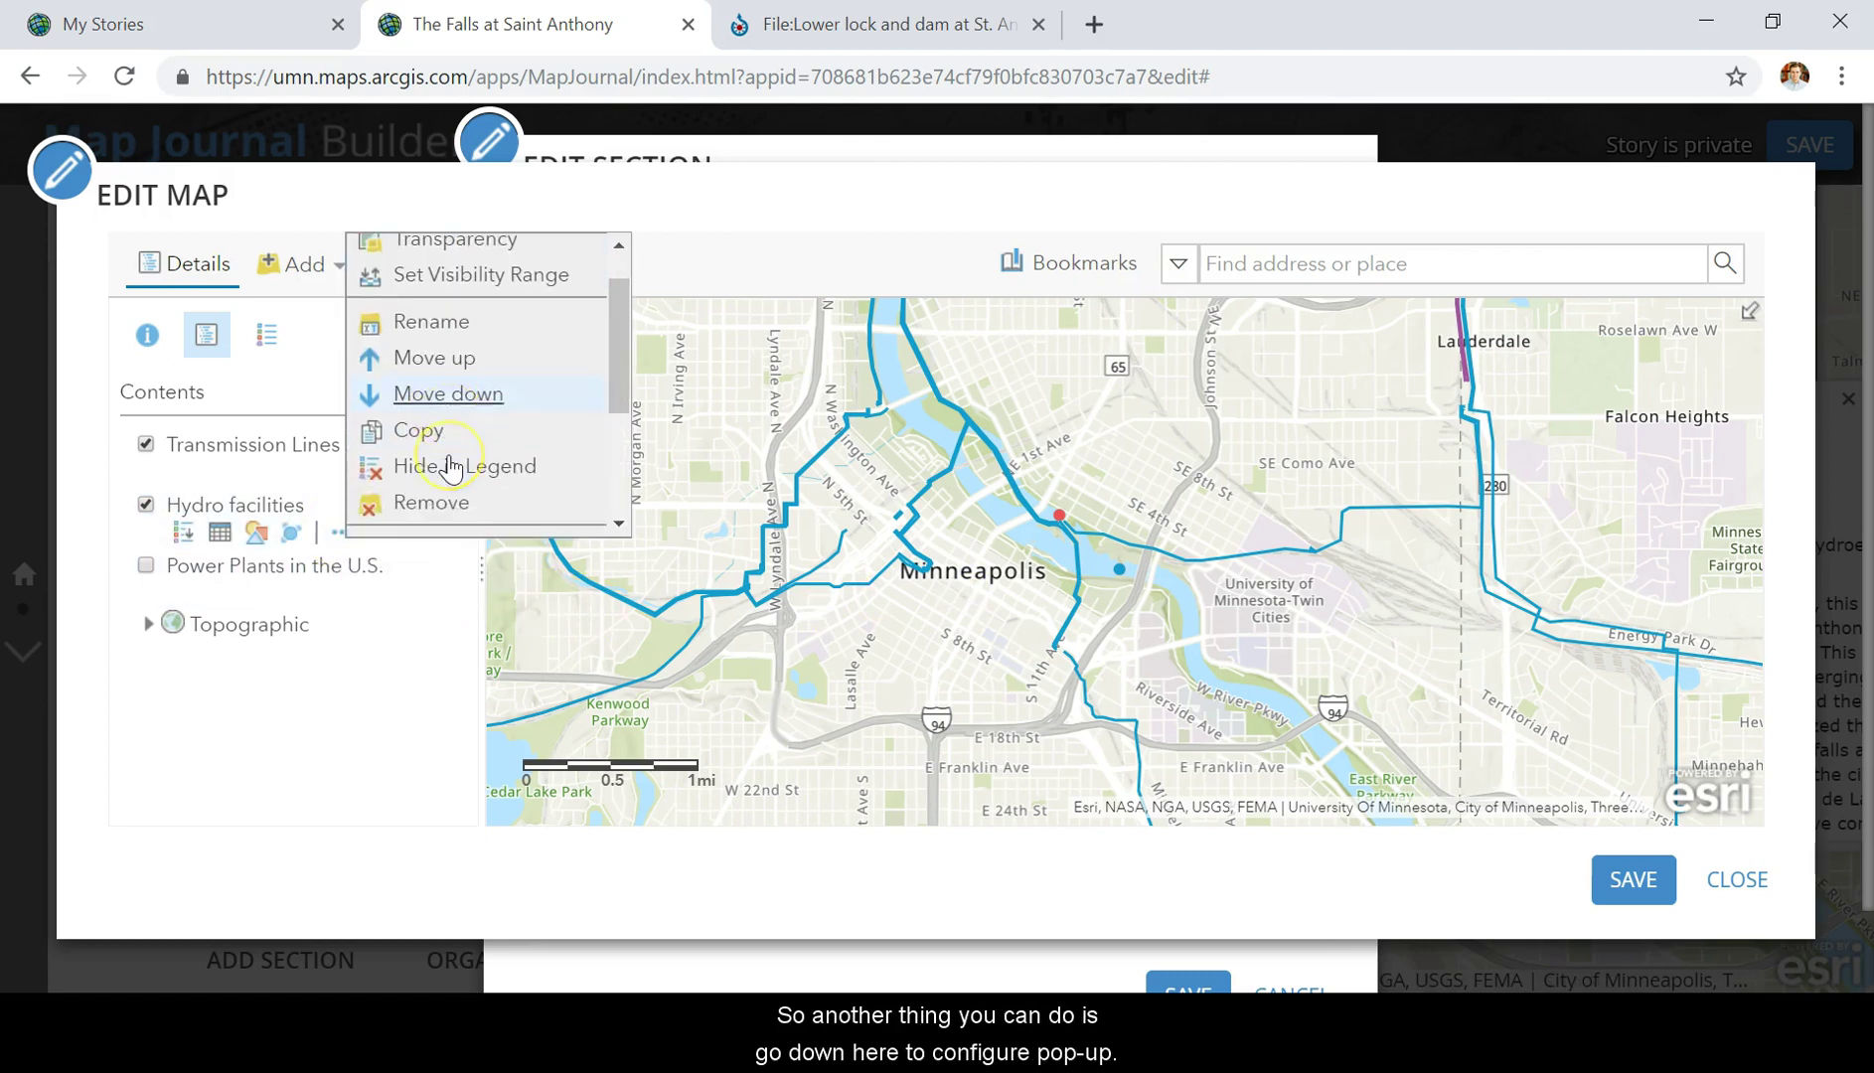
{"action": "left_click", "coordinate": [498, 367]}
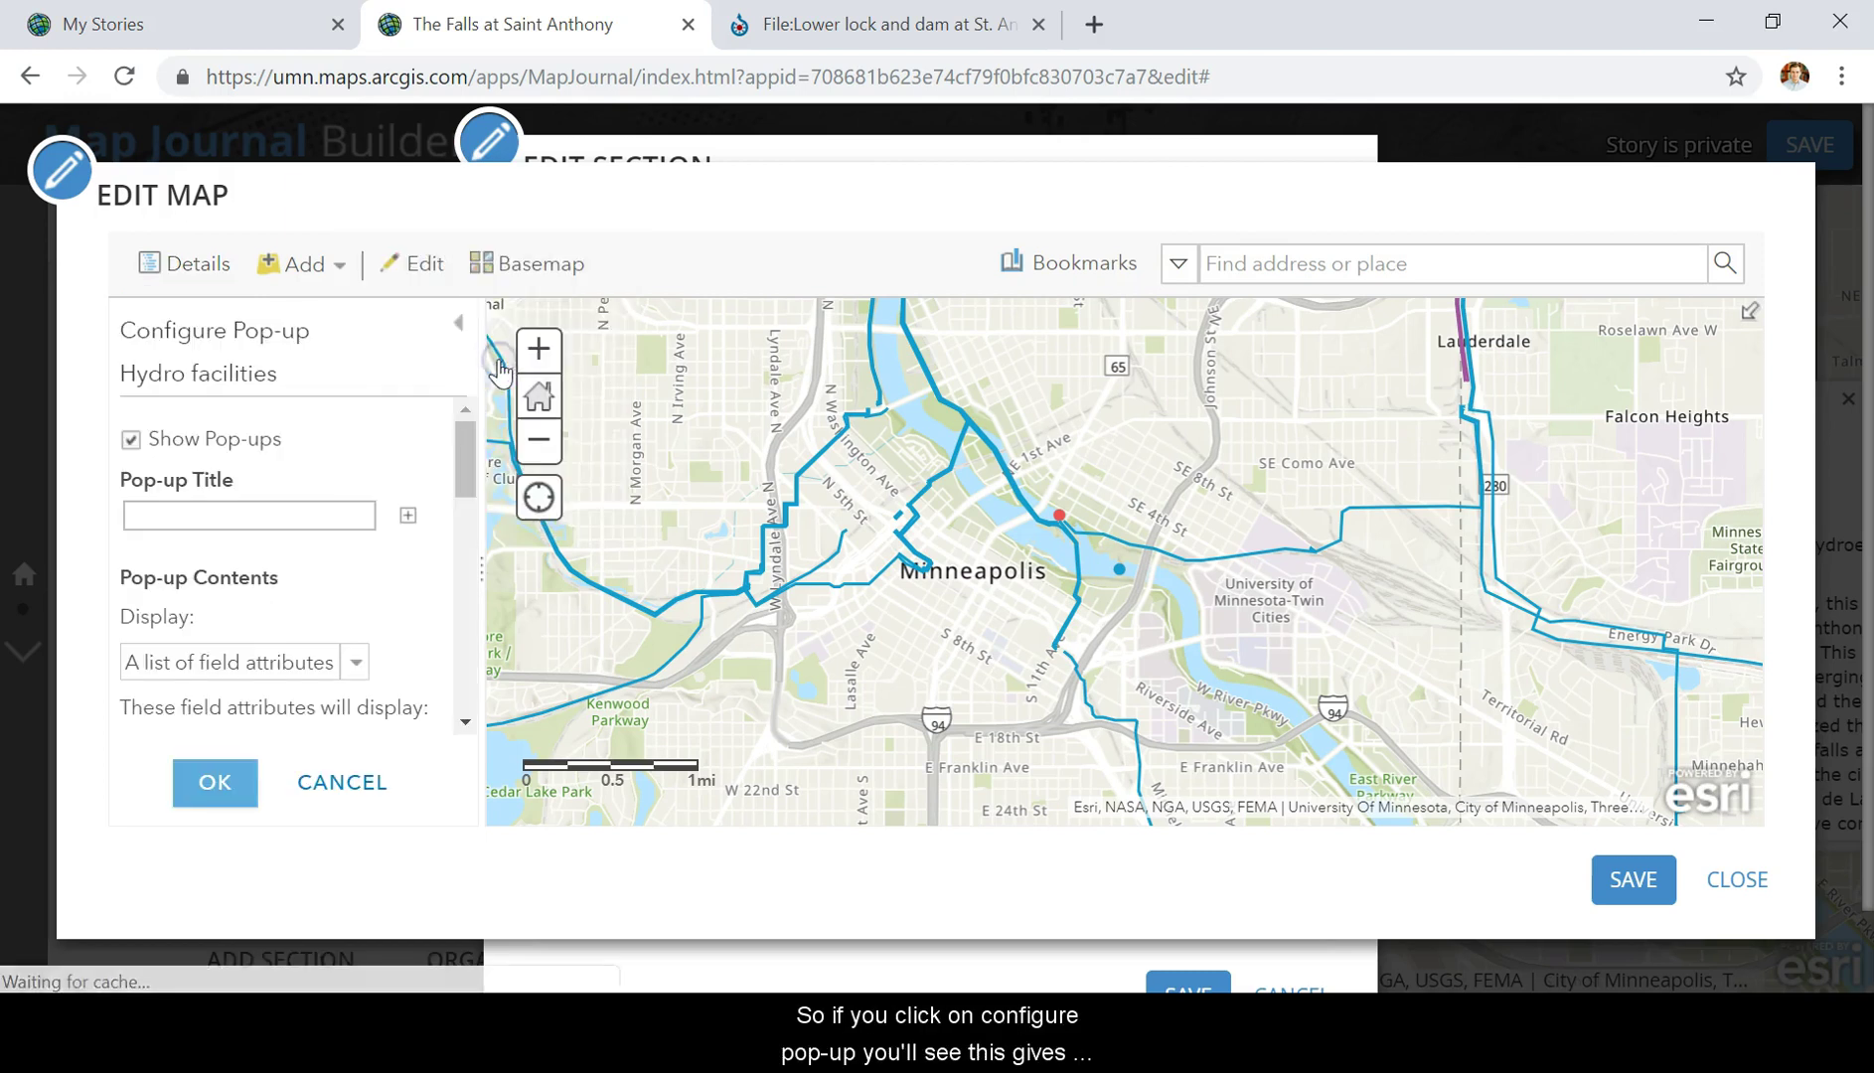
{"action": "left_click", "coordinate": [435, 398]}
{"action": "scroll", "coordinate": [343, 515], "scroll_direction": "down", "scroll_amount": 4}
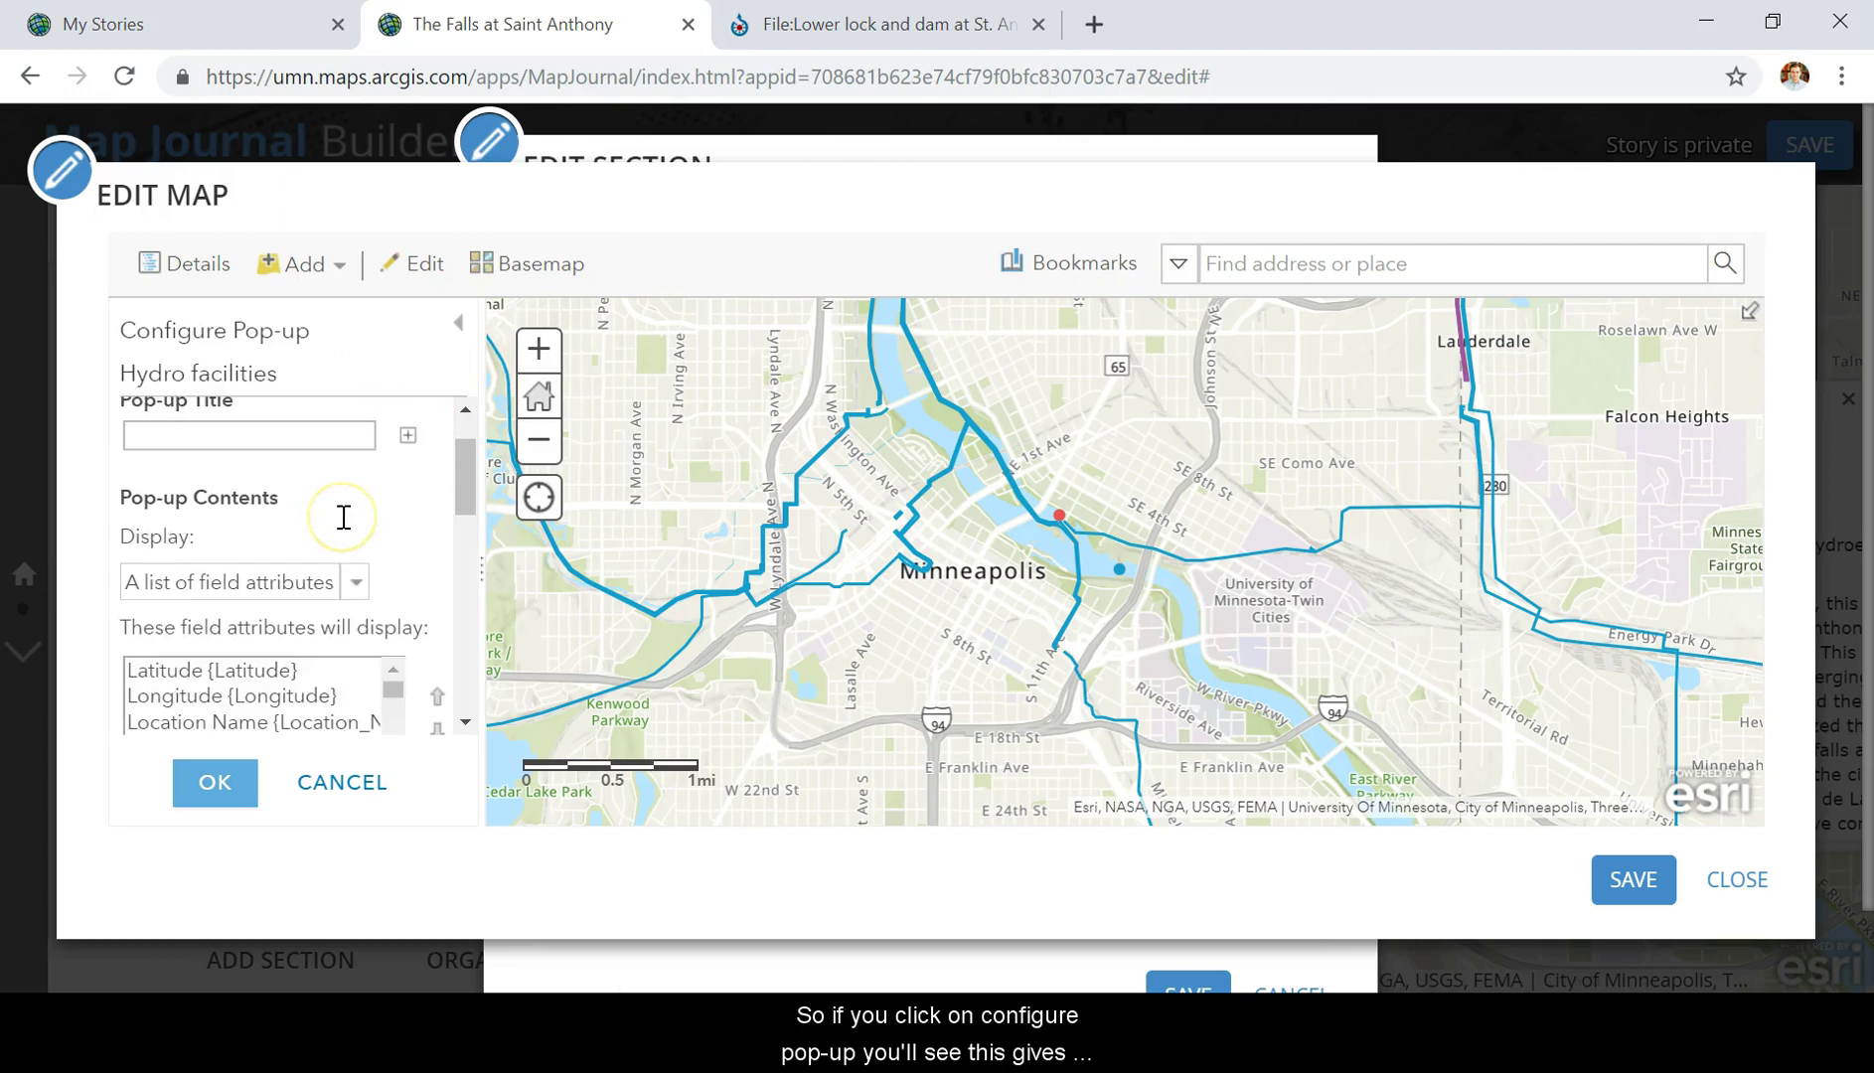
{"action": "scroll", "coordinate": [341, 515], "scroll_direction": "up", "scroll_amount": 2}
{"action": "scroll", "coordinate": [341, 515], "scroll_direction": "up", "scroll_amount": 2}
{"action": "scroll", "coordinate": [343, 524], "scroll_direction": "down", "scroll_amount": 1}
{"action": "scroll", "coordinate": [343, 527], "scroll_direction": "down", "scroll_amount": 2}
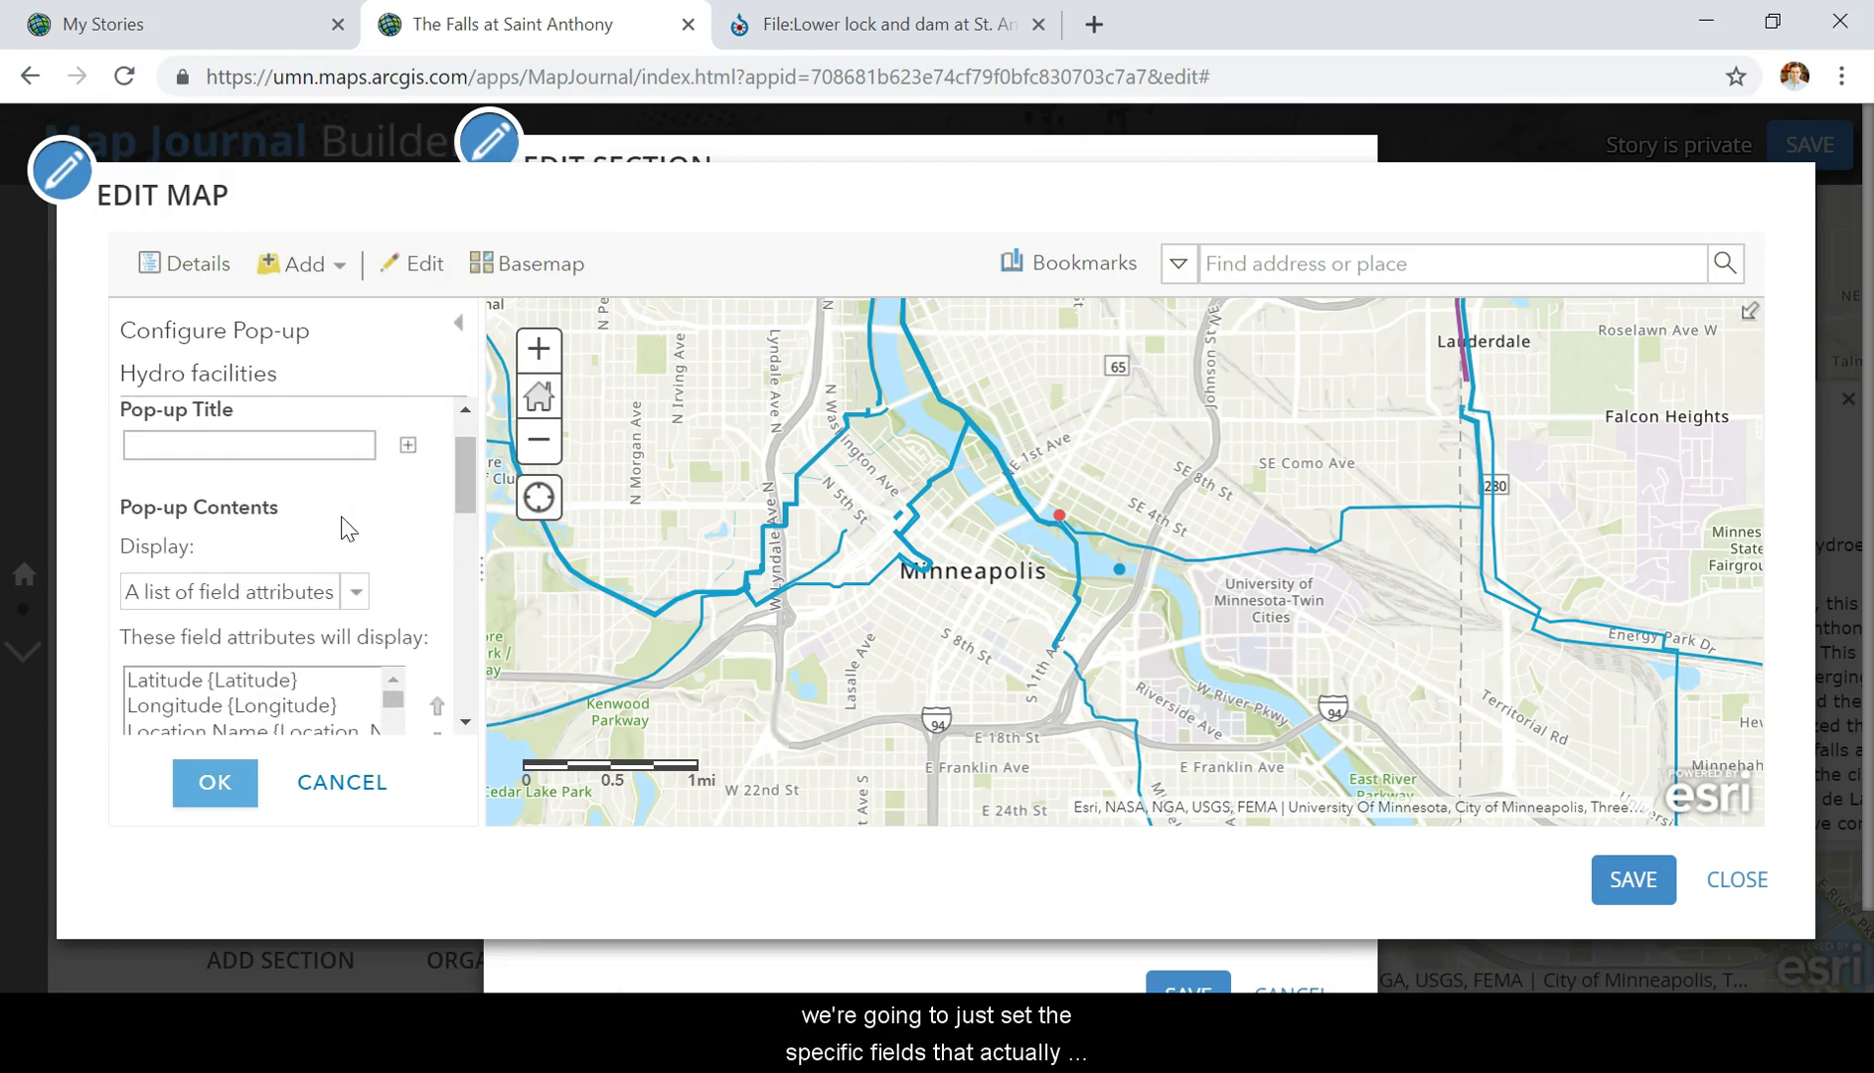
{"action": "scroll", "coordinate": [343, 527], "scroll_direction": "down", "scroll_amount": 1}
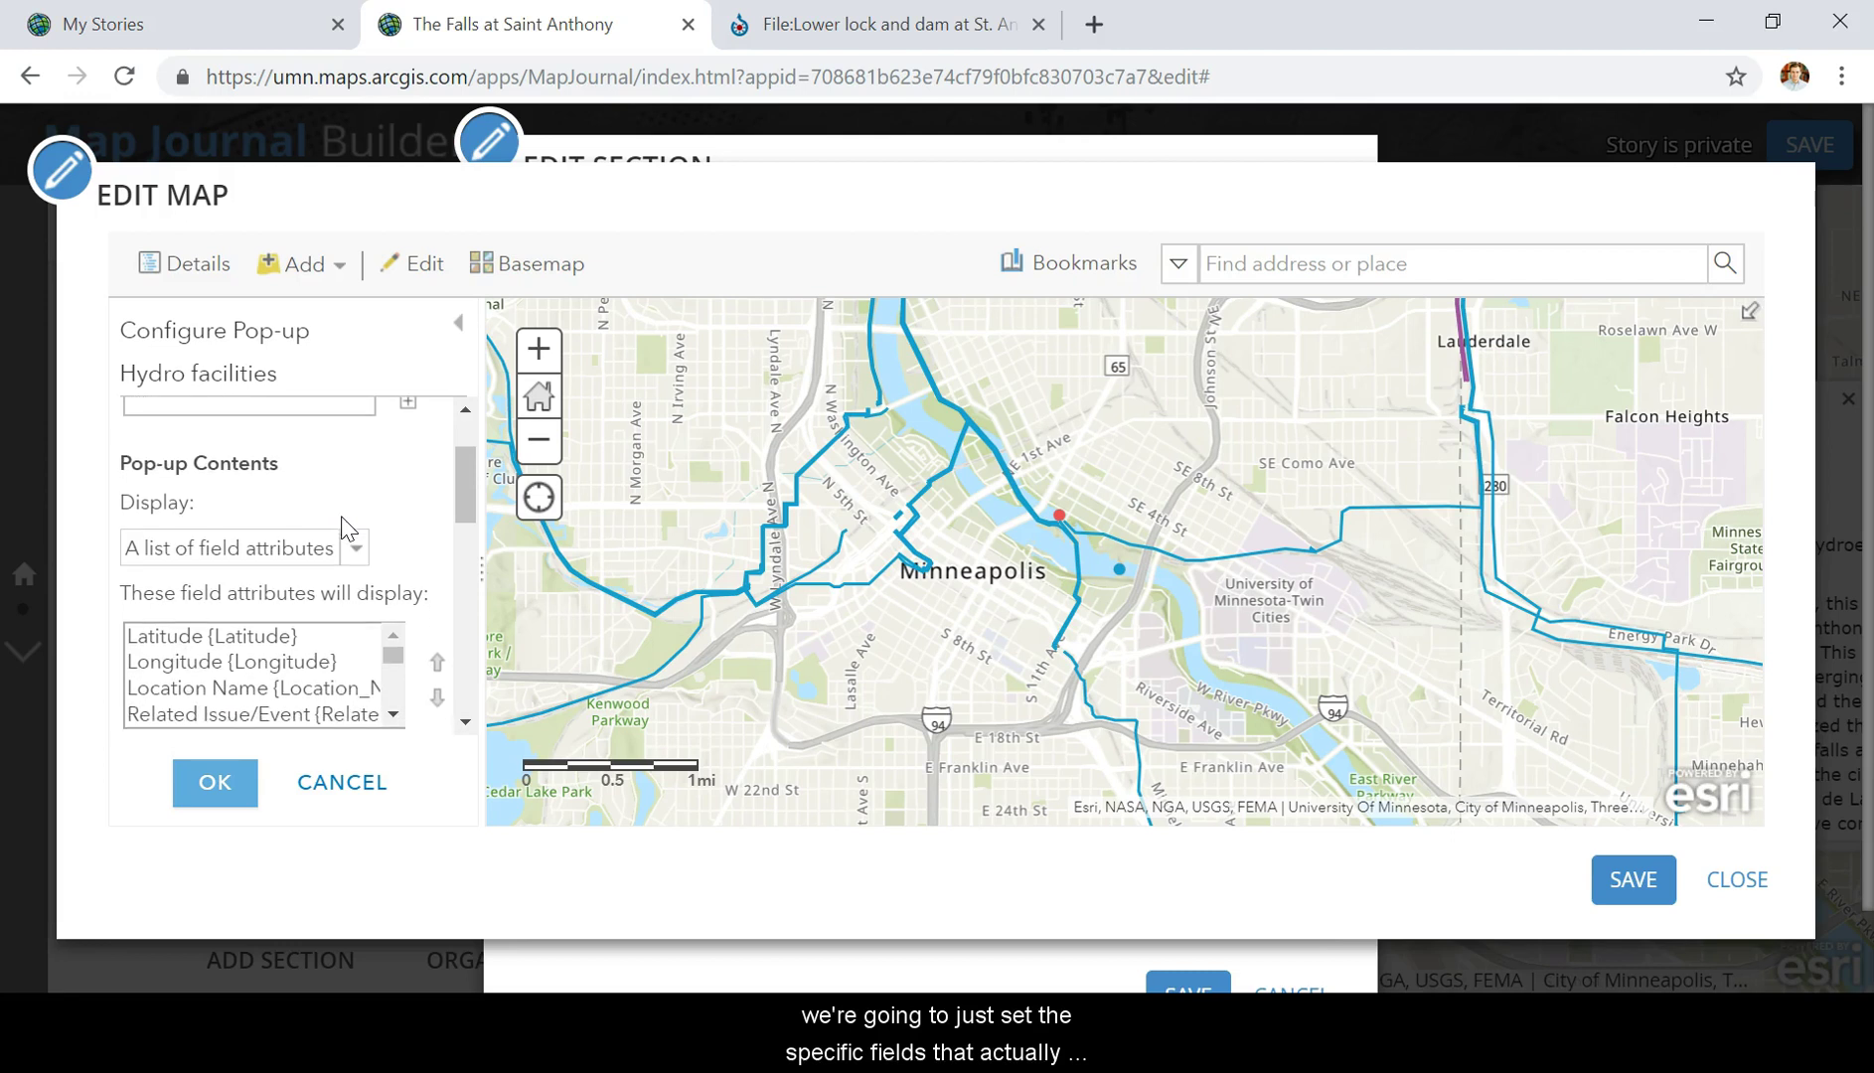
{"action": "scroll", "coordinate": [343, 527], "scroll_direction": "down", "scroll_amount": 2}
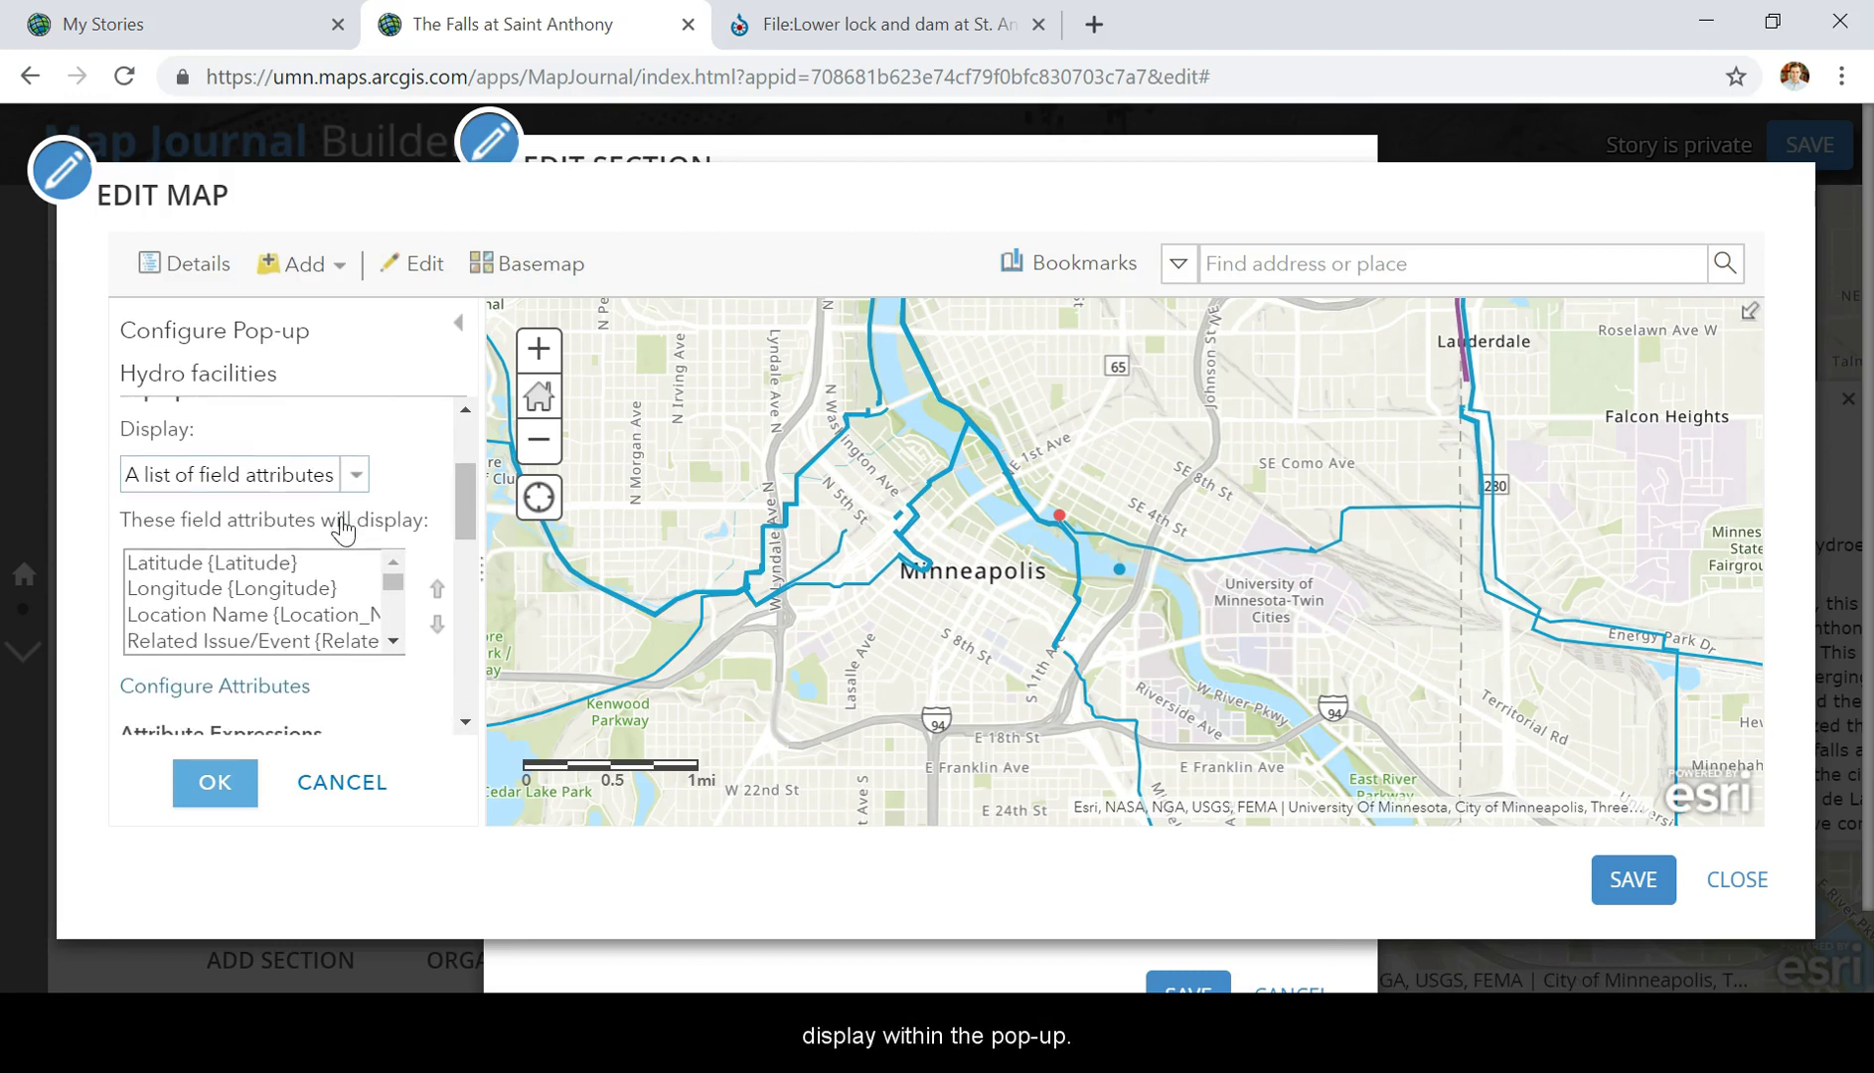
Step: Open the pop-up attribute list and hide the Latitude and Longitude fields
{"action": "left_click", "coordinate": [278, 688]}
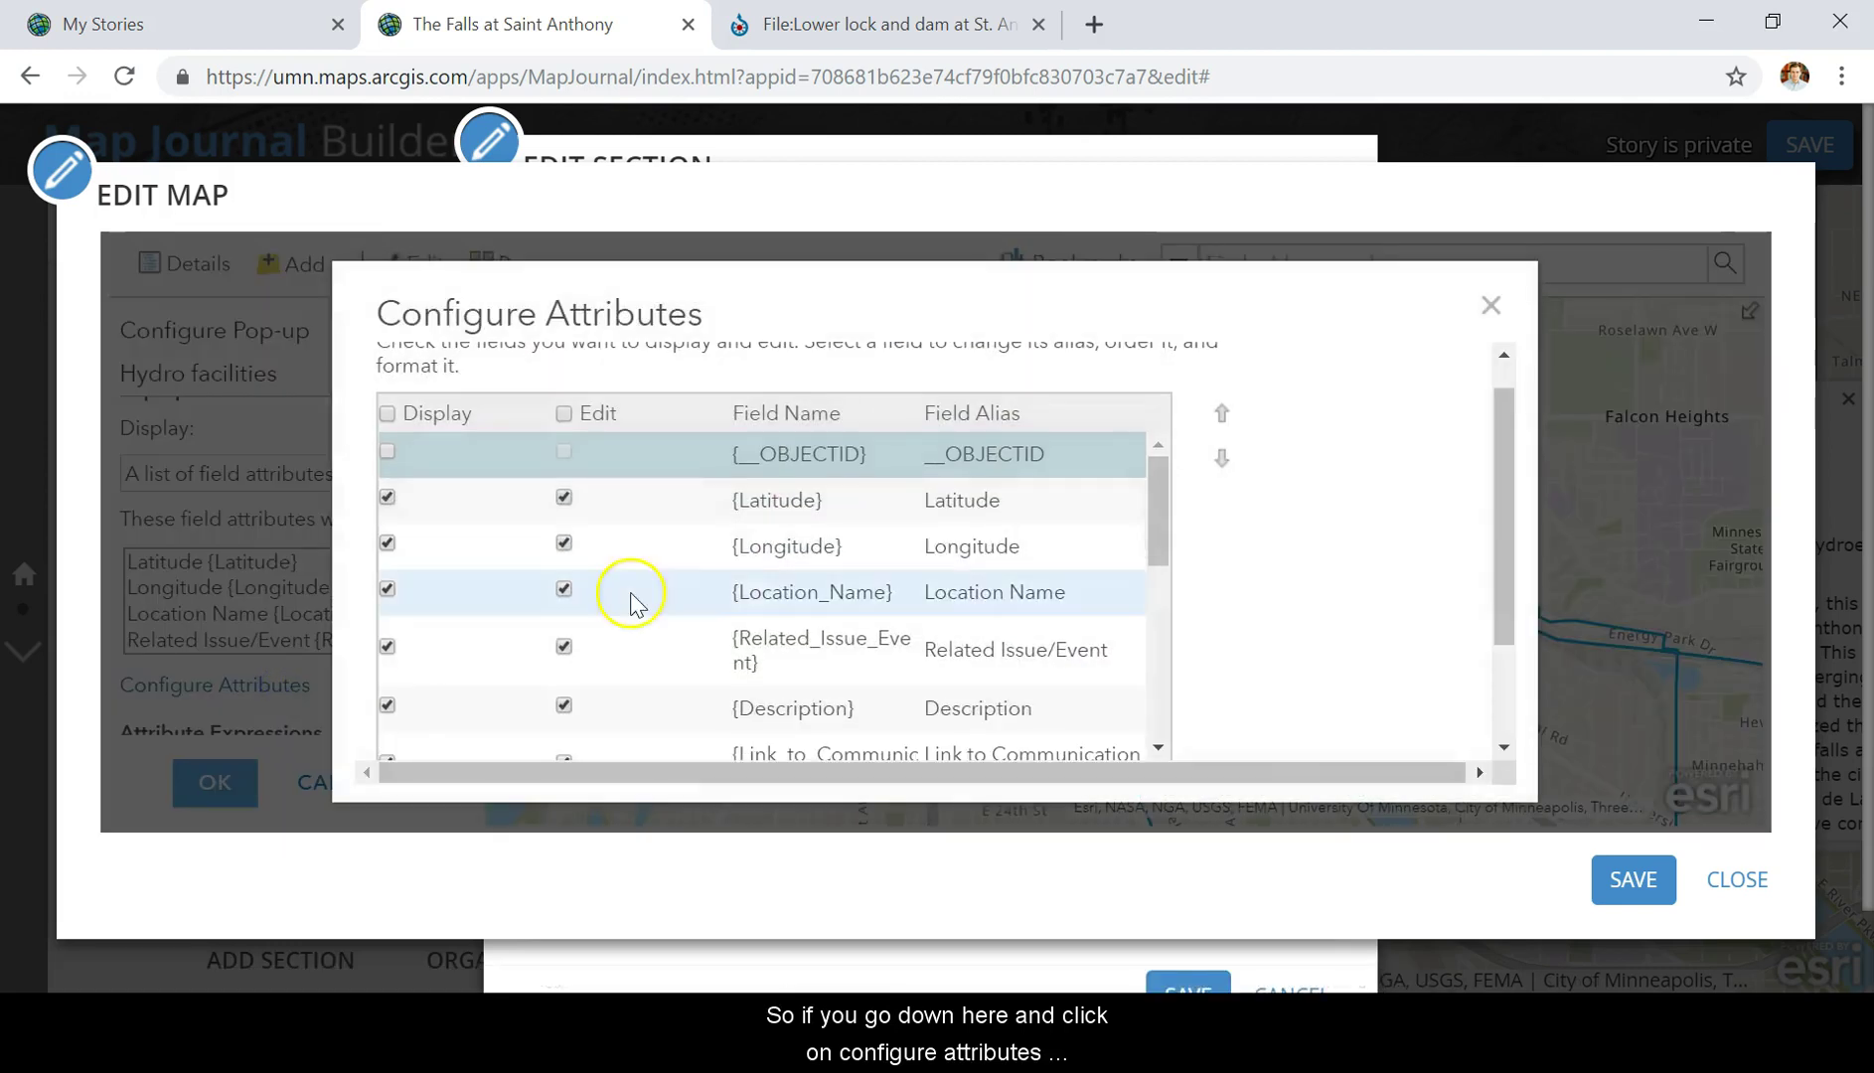
{"action": "scroll", "coordinate": [695, 591], "scroll_direction": "down", "scroll_amount": 2}
{"action": "scroll", "coordinate": [748, 581], "scroll_direction": "down", "scroll_amount": 6}
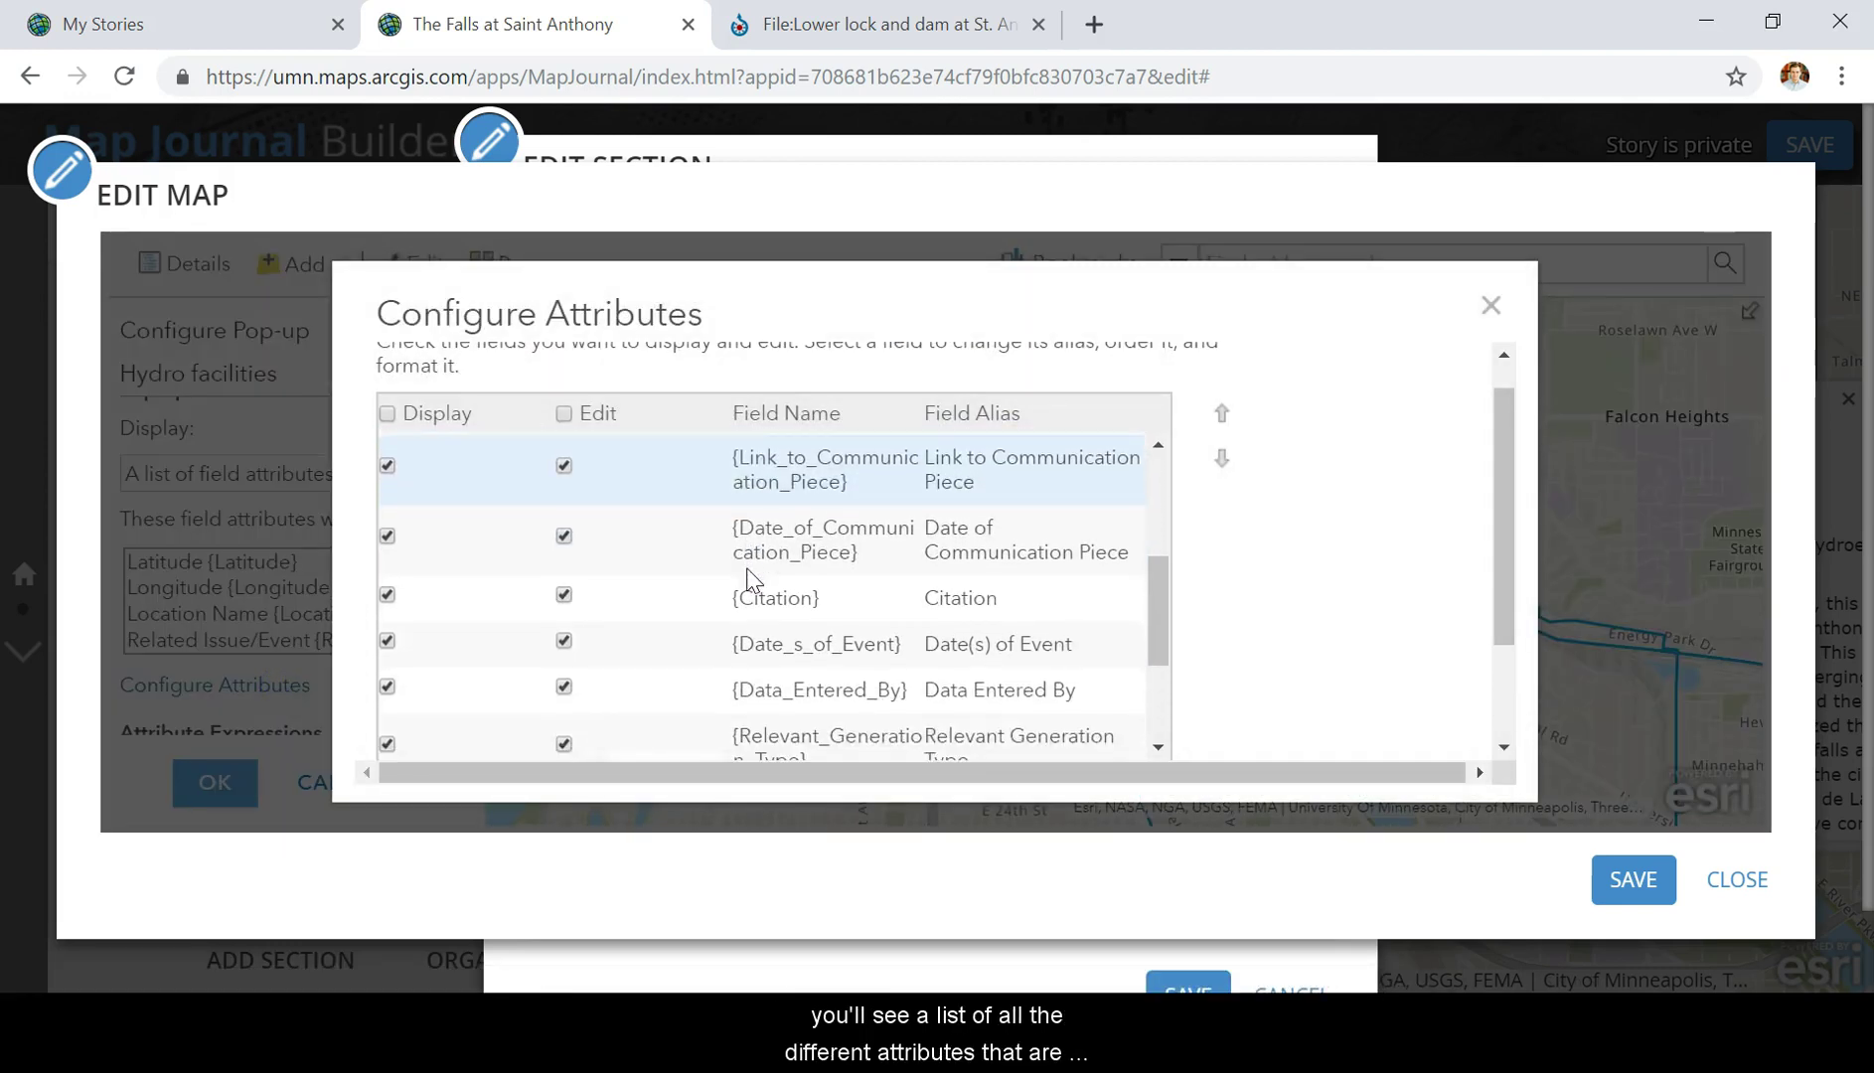
{"action": "scroll", "coordinate": [747, 581], "scroll_direction": "down", "scroll_amount": 2}
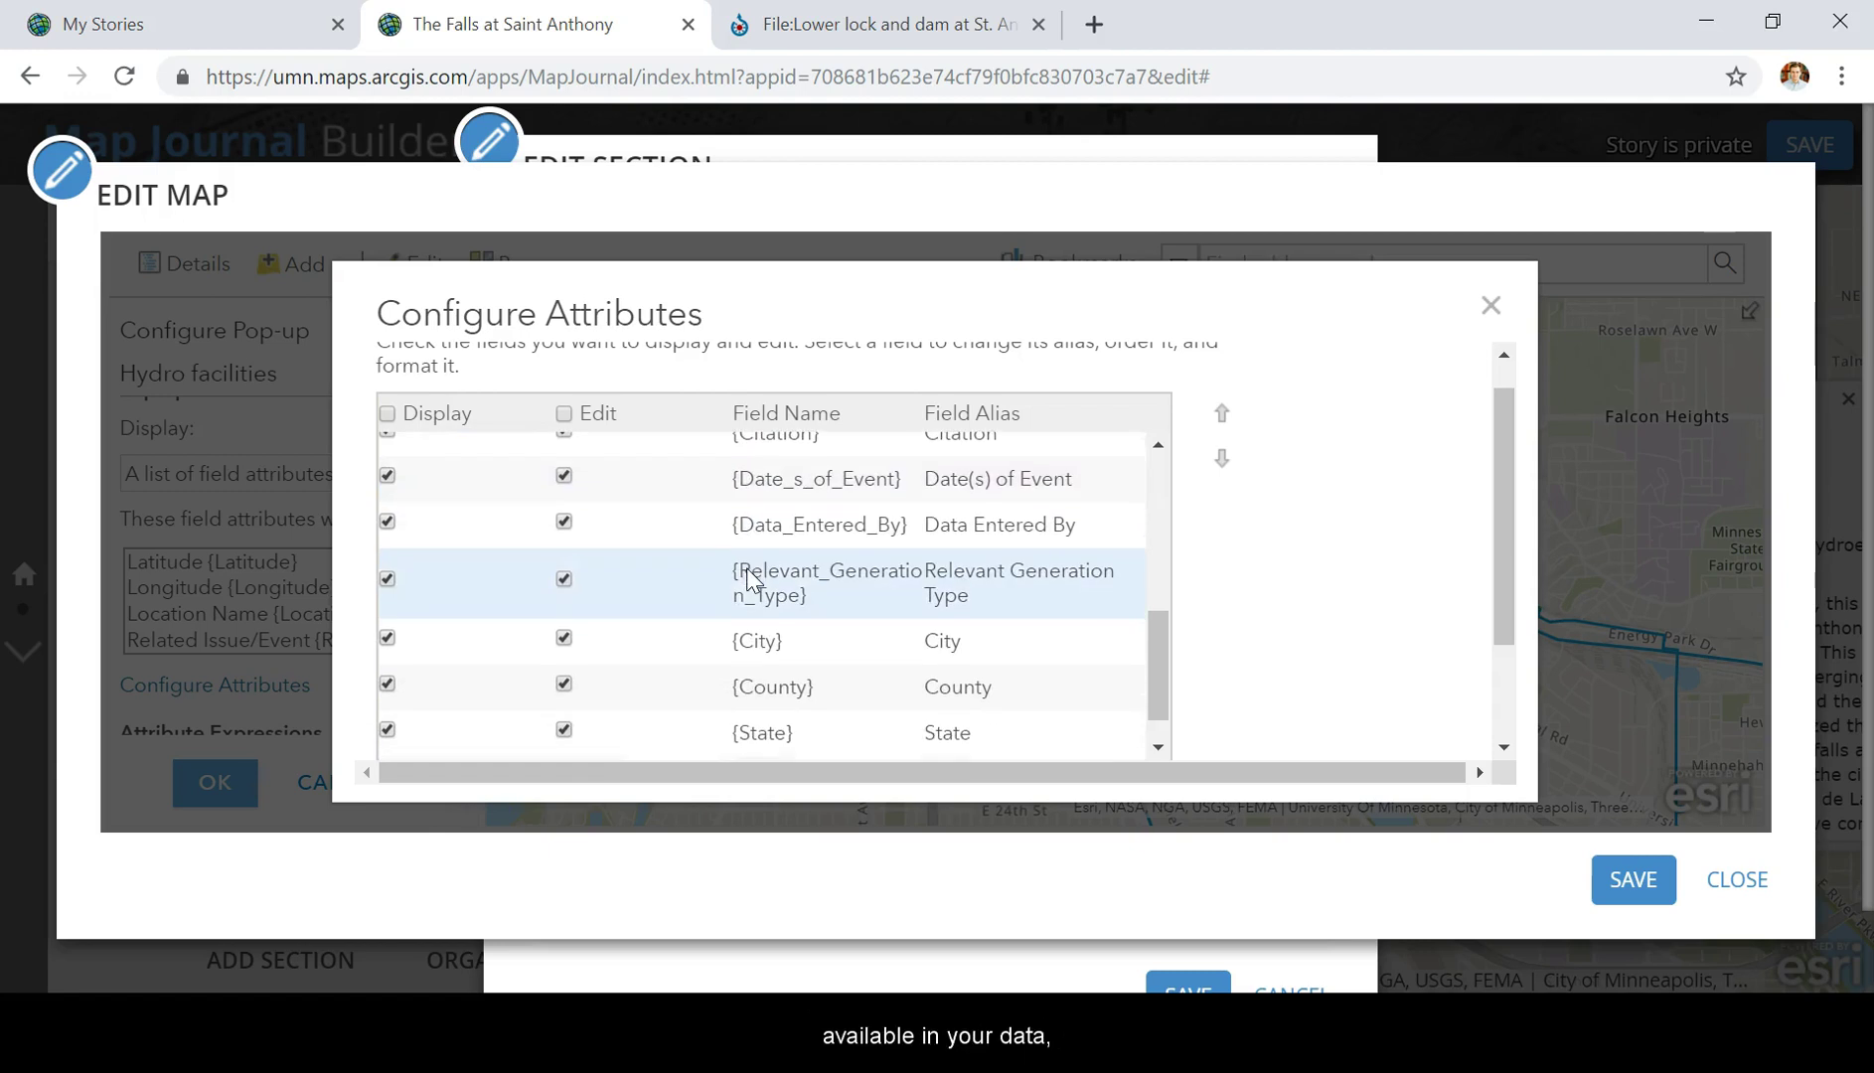
{"action": "scroll", "coordinate": [747, 582], "scroll_direction": "up", "scroll_amount": 3}
{"action": "scroll", "coordinate": [747, 581], "scroll_direction": "up", "scroll_amount": 5}
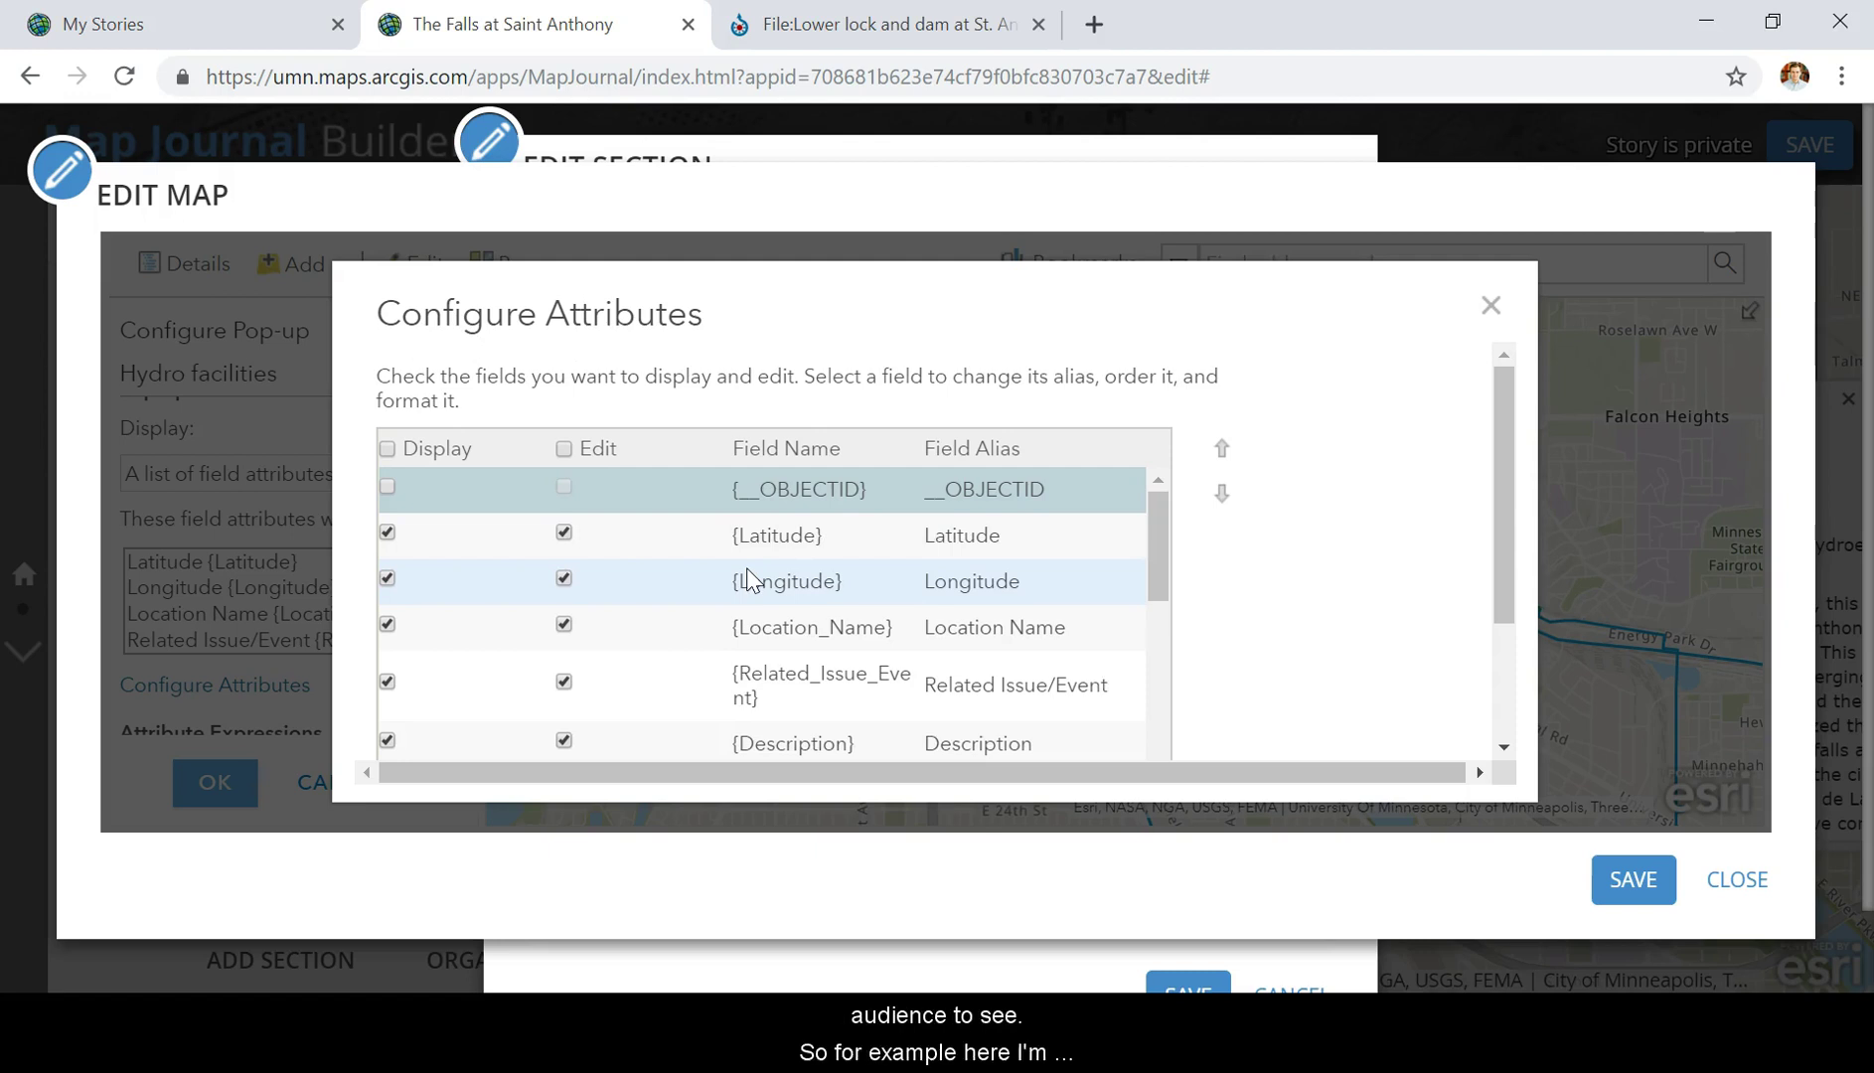
{"action": "left_click", "coordinate": [388, 534]}
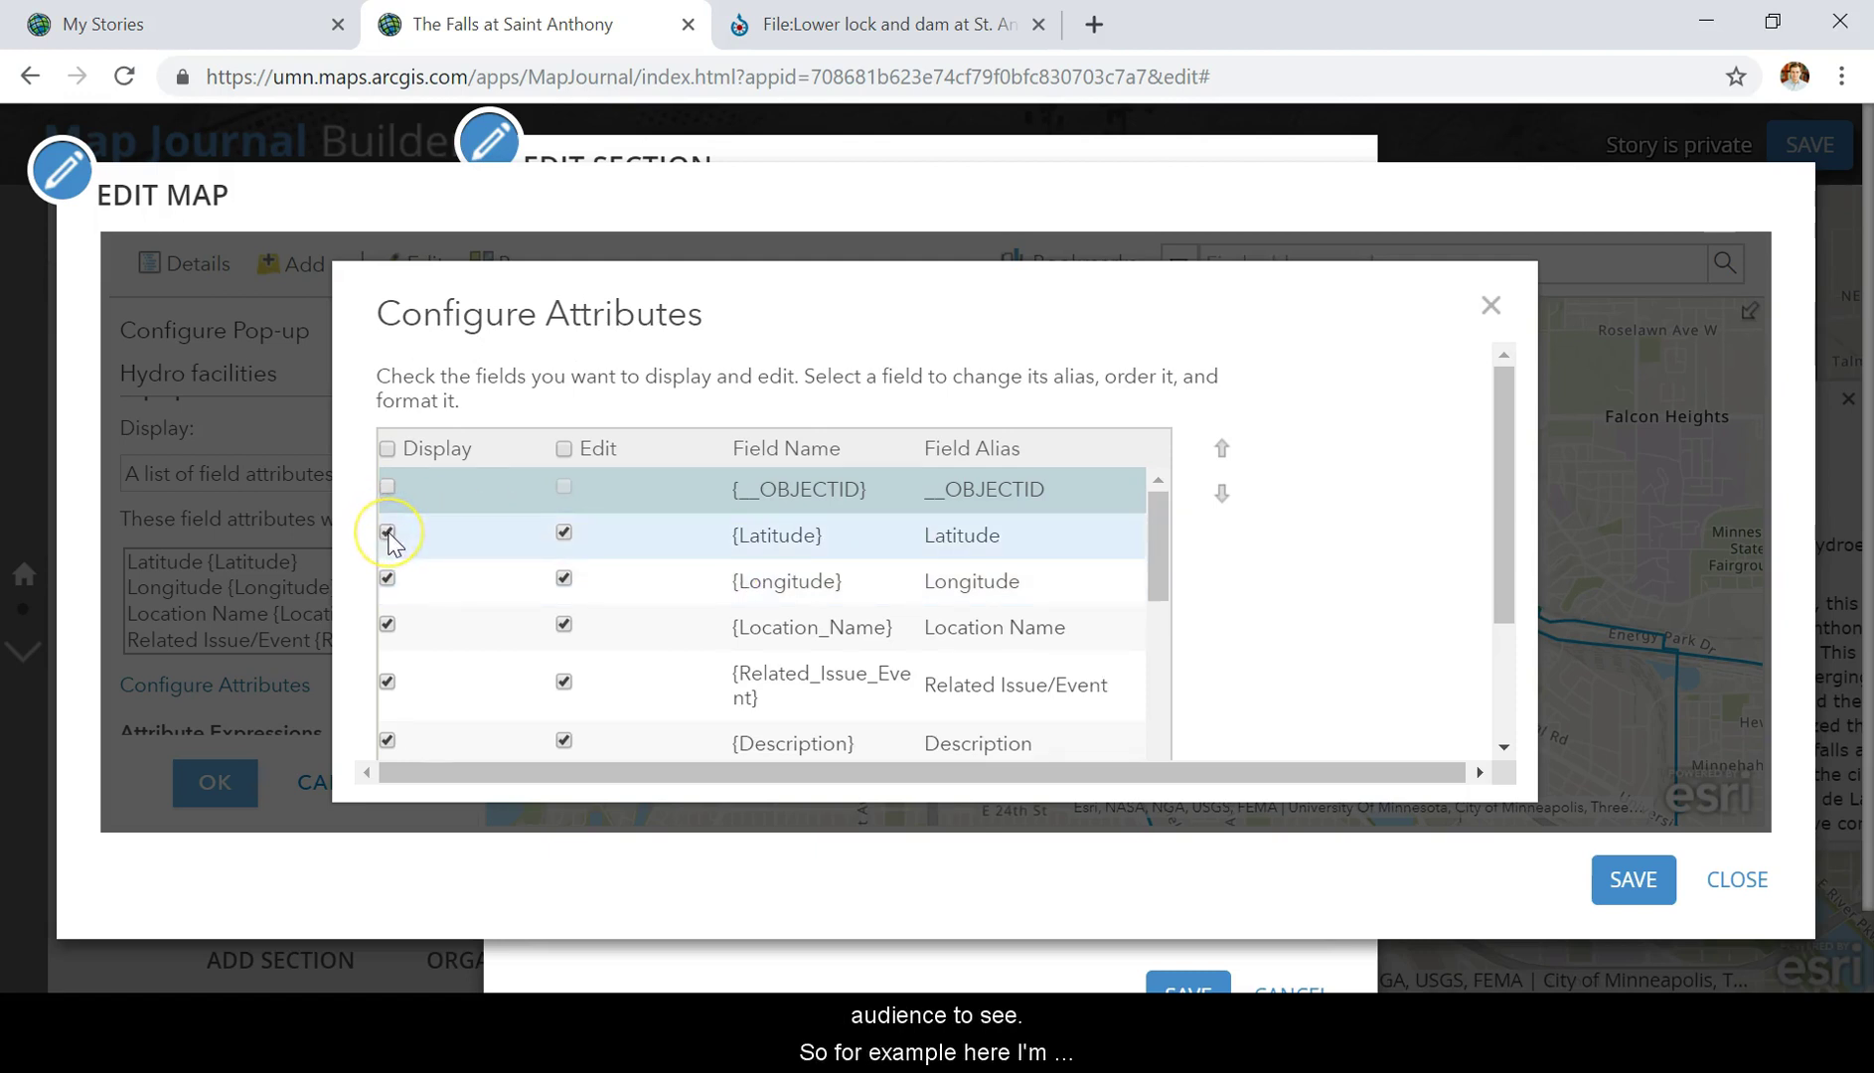
{"action": "left_click", "coordinate": [387, 534]}
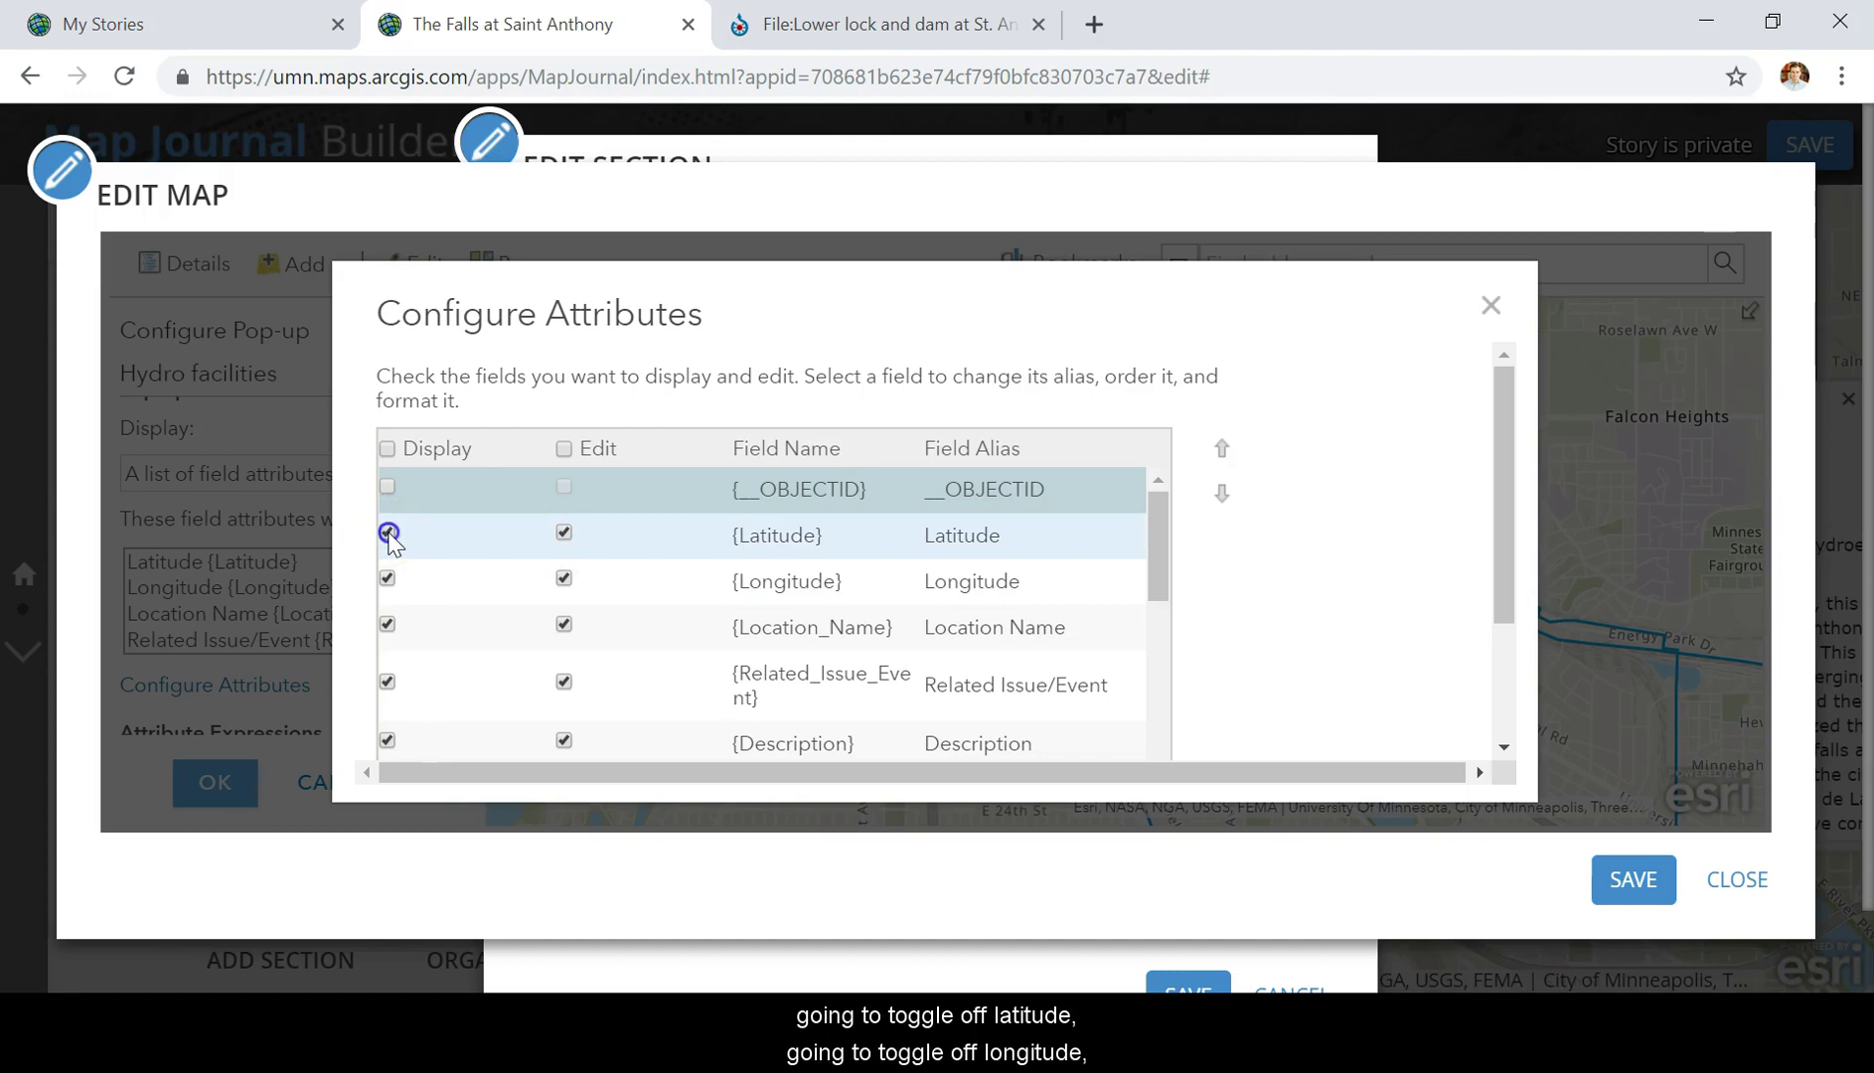
{"action": "left_click", "coordinate": [383, 596]}
{"action": "left_click", "coordinate": [386, 585]}
Step: Hide Related Issue/Event, Date of Communication Piece, Citation, Date(s) of Event, Data Entered By and Relevant Generation Type, then confirm
{"action": "scroll", "coordinate": [389, 594], "scroll_direction": "down", "scroll_amount": 1}
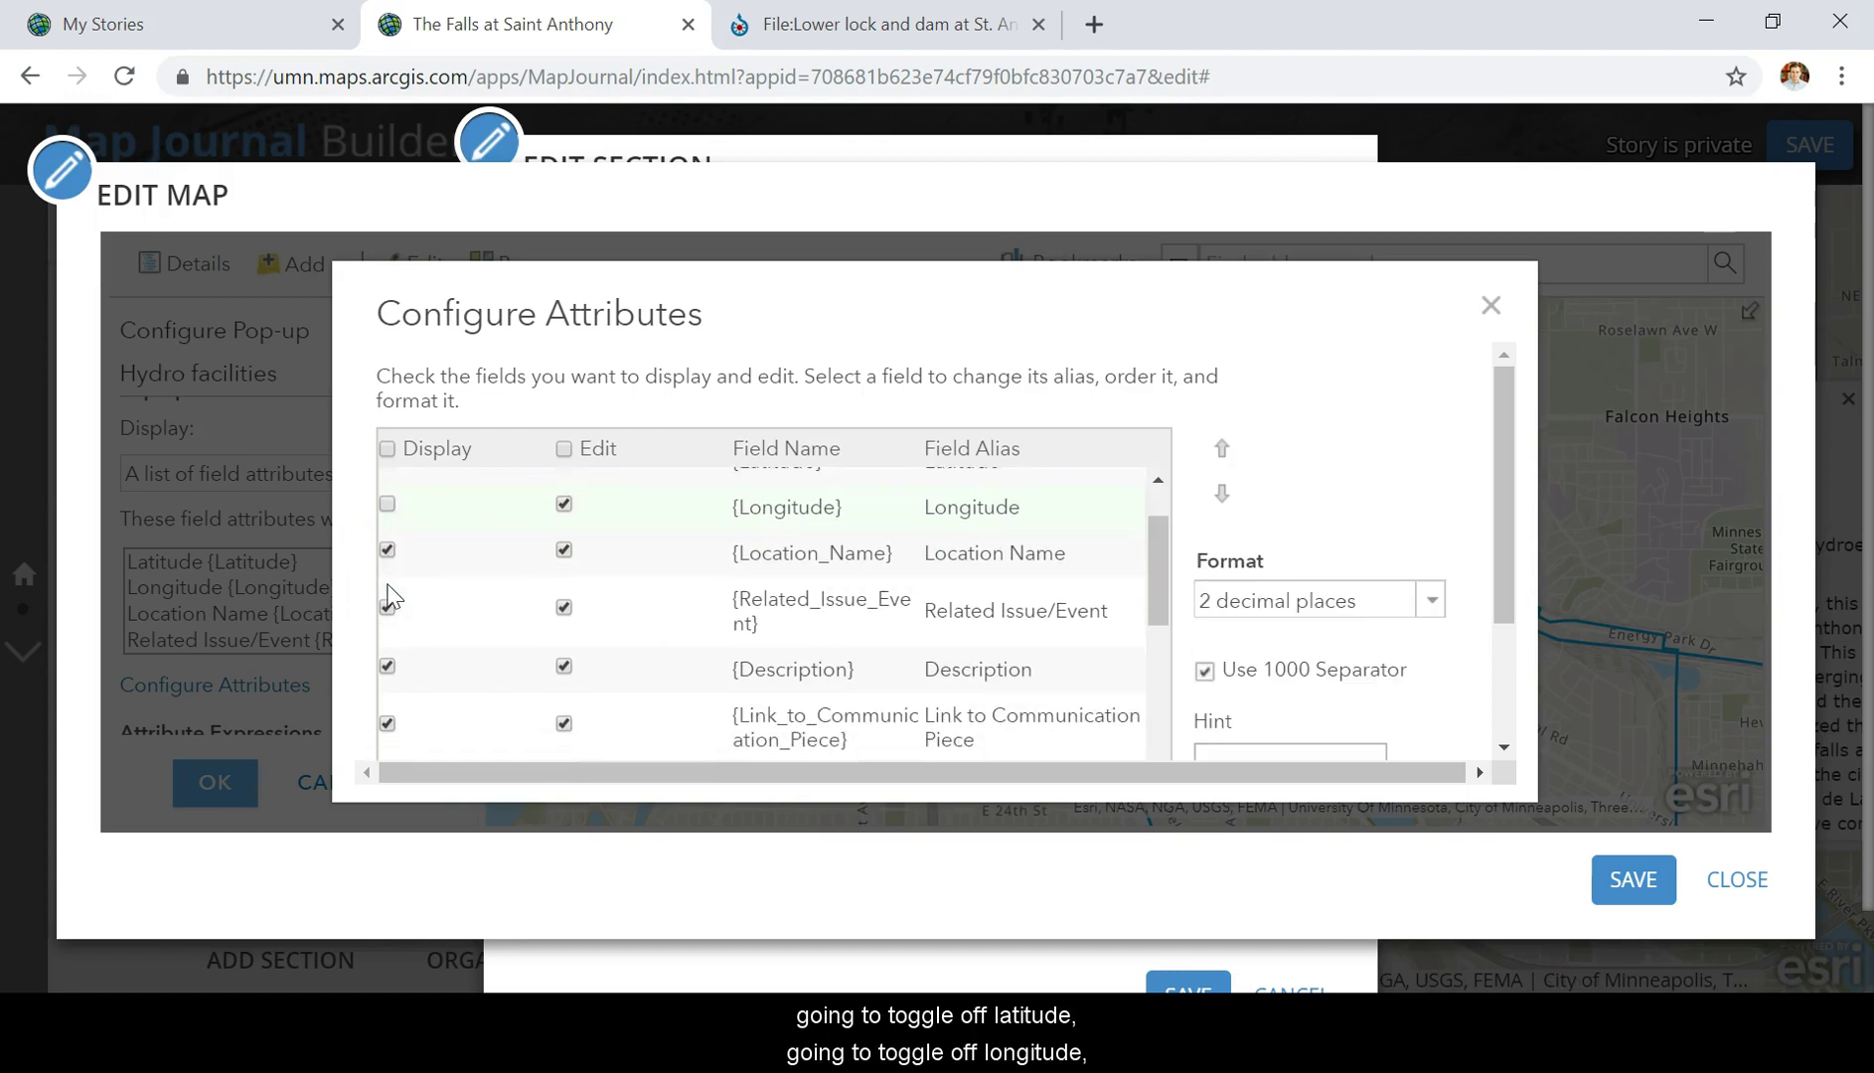
{"action": "left_click", "coordinate": [389, 539]}
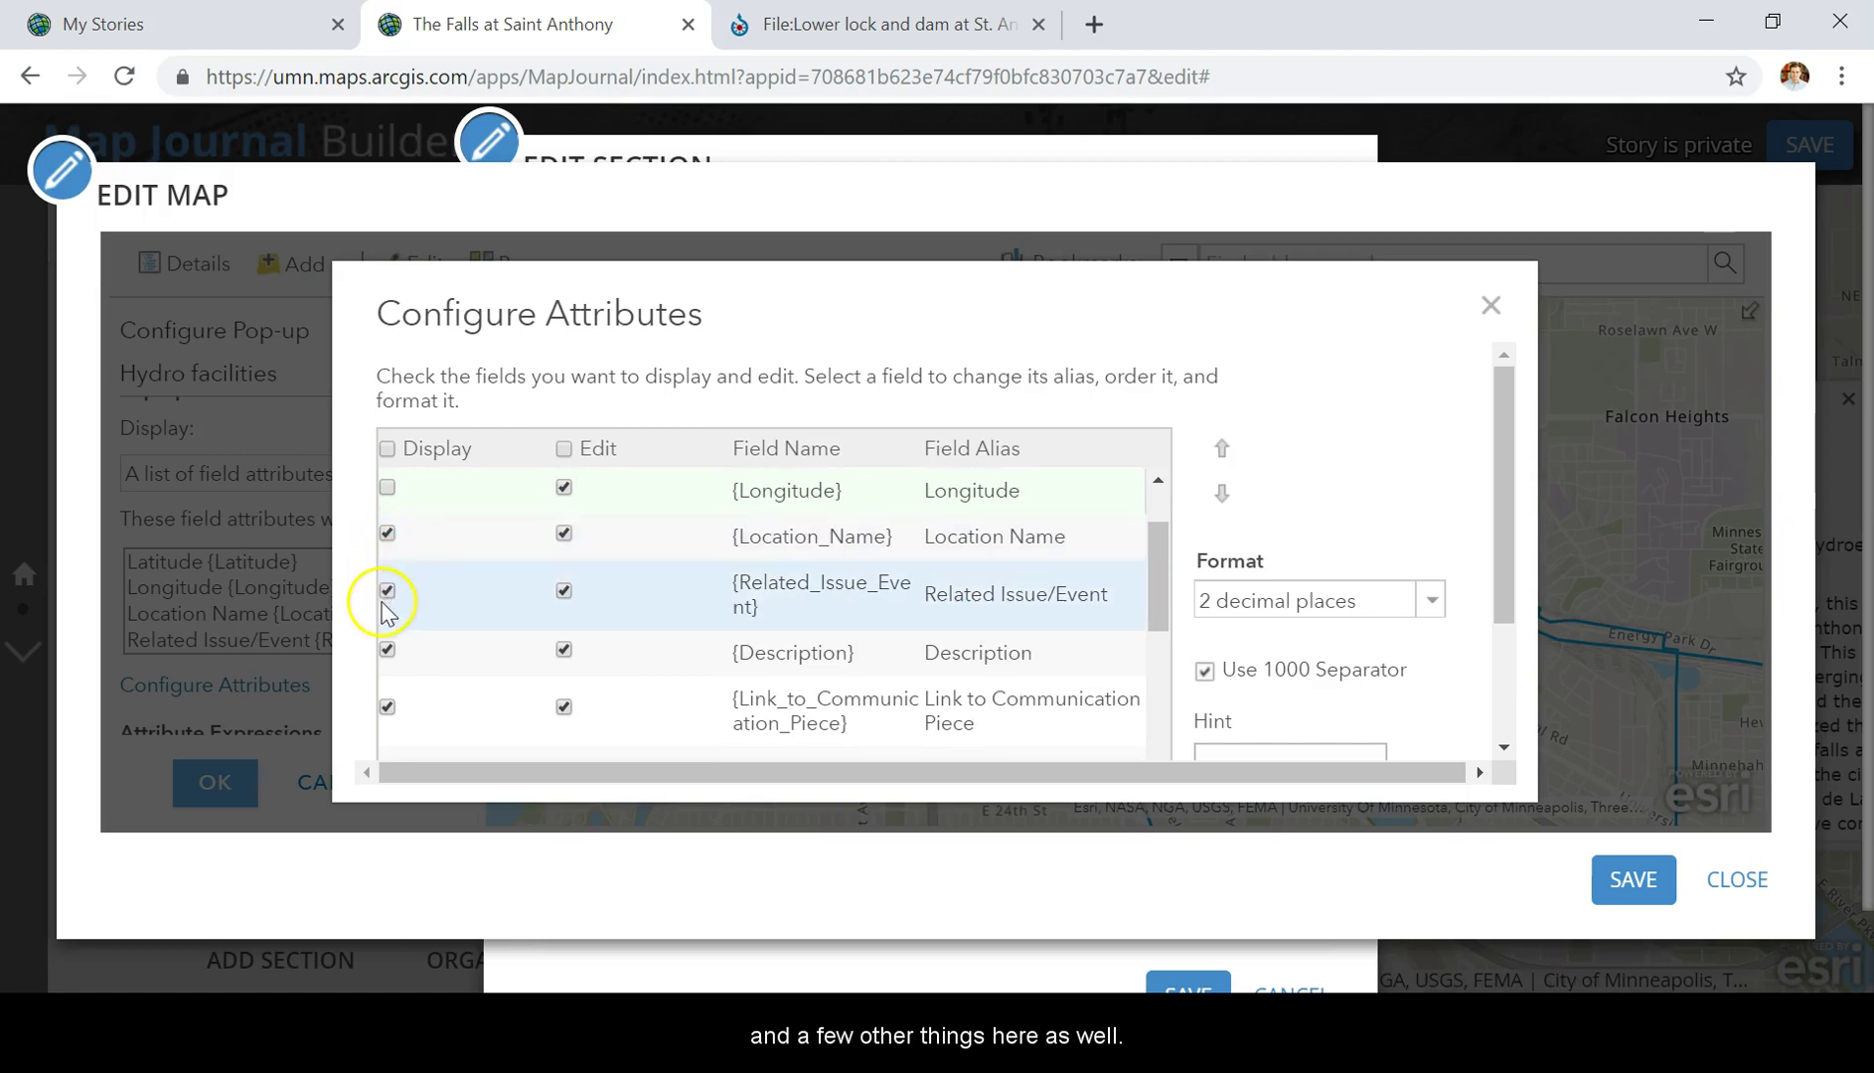
{"action": "left_click", "coordinate": [387, 588]}
{"action": "scroll", "coordinate": [447, 618], "scroll_direction": "down", "scroll_amount": 2}
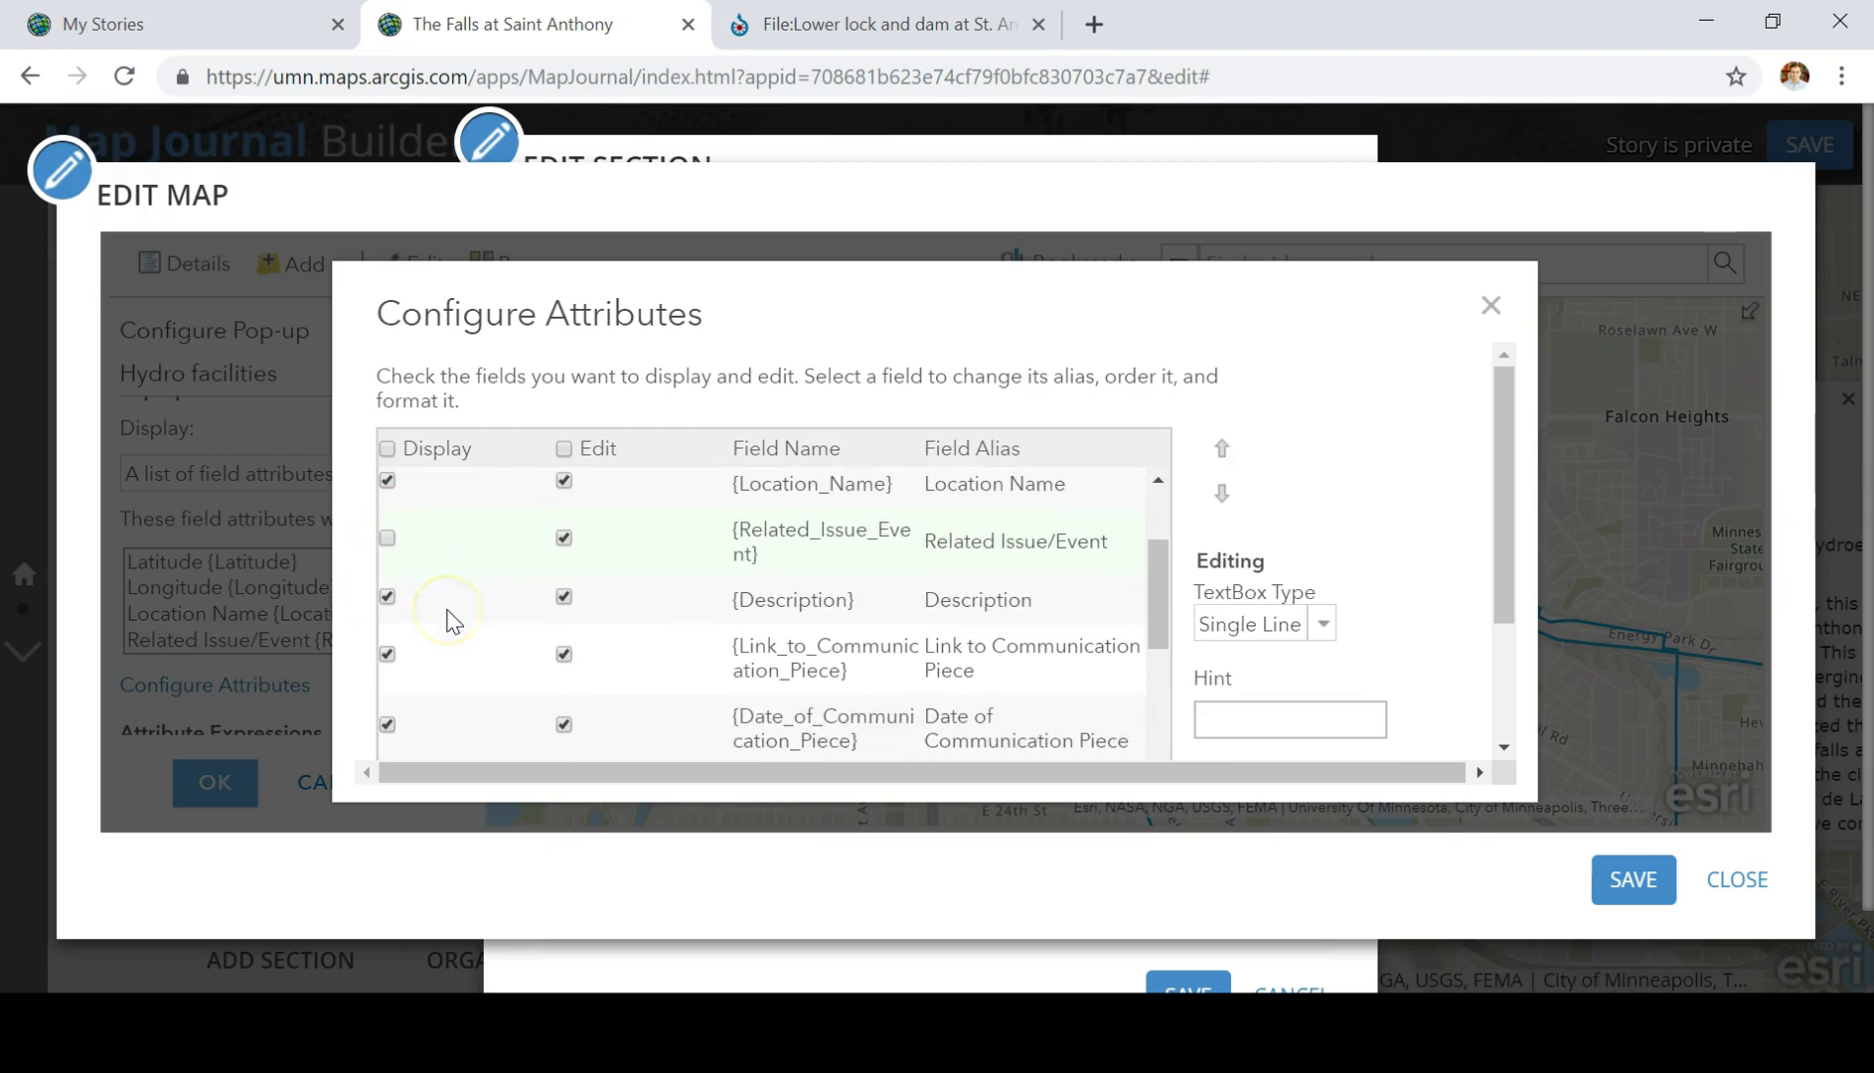
{"action": "left_click", "coordinate": [398, 705]}
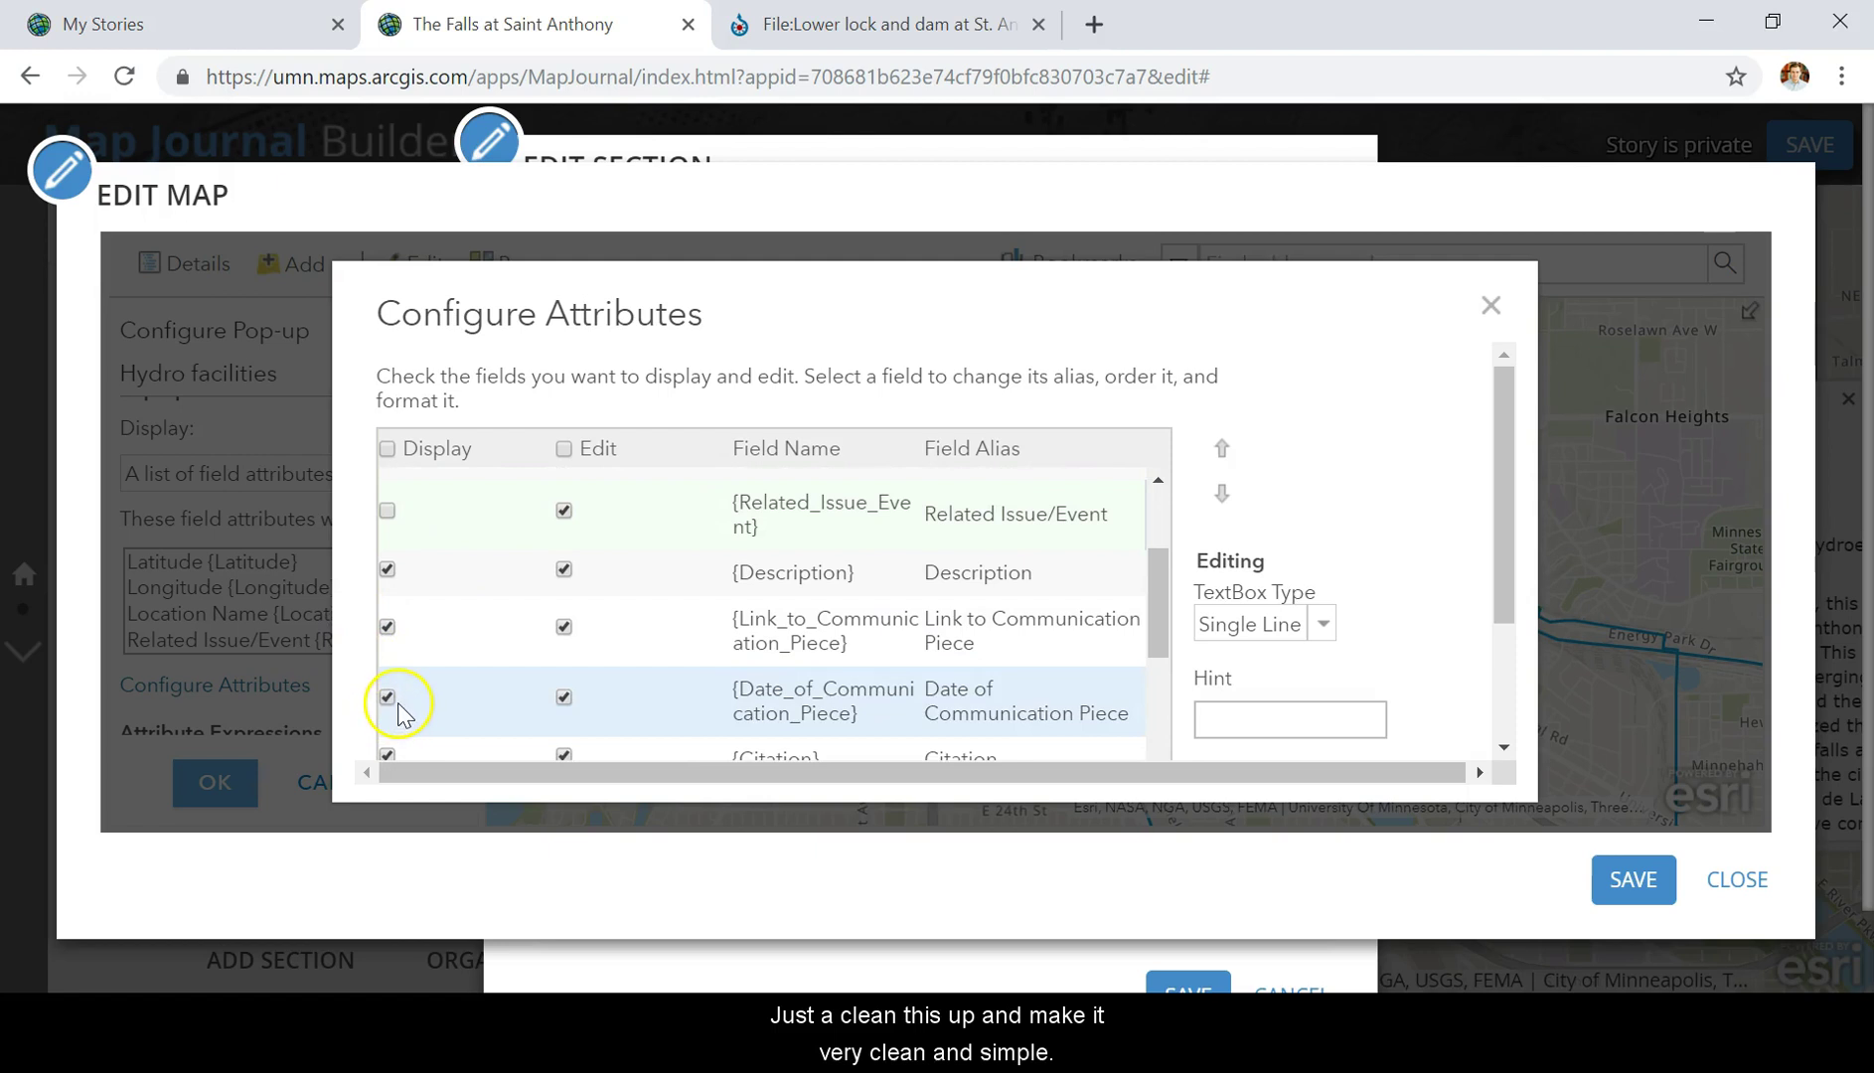
{"action": "left_click", "coordinate": [397, 703]}
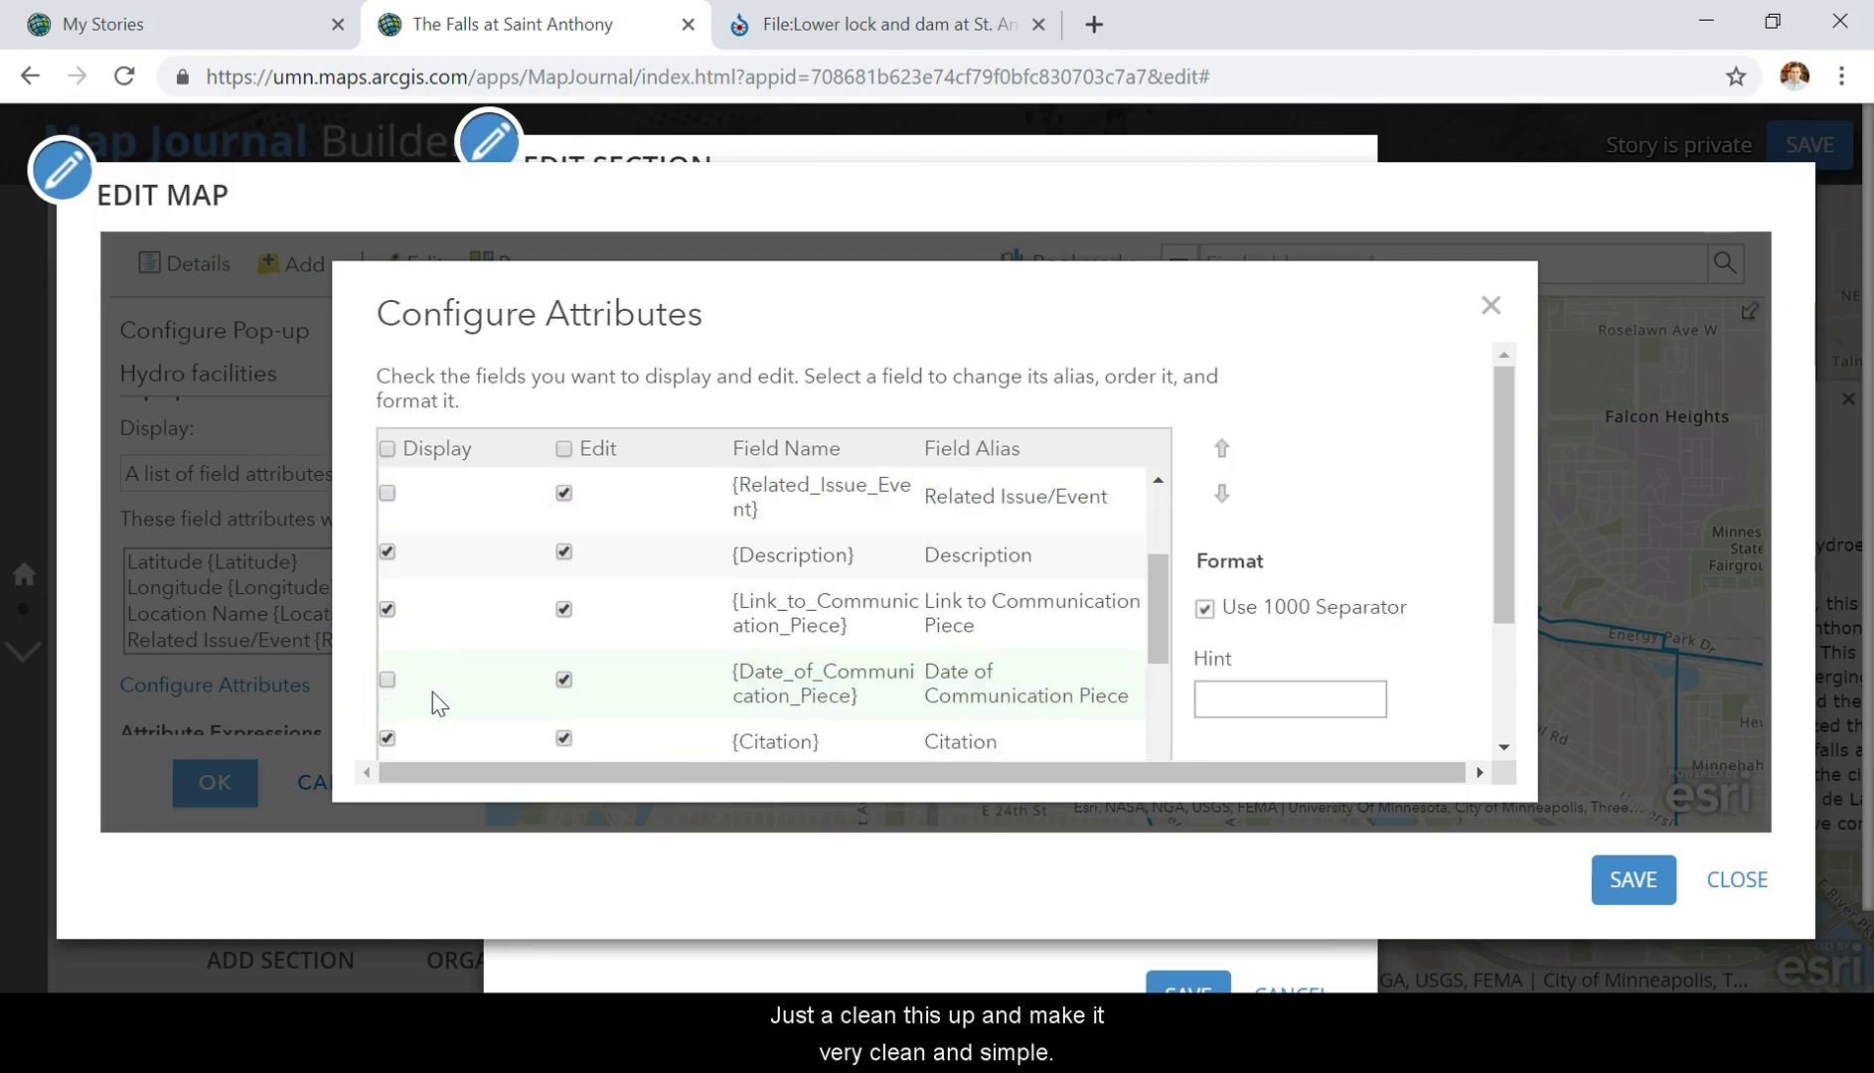
{"action": "scroll", "coordinate": [434, 703], "scroll_direction": "down", "scroll_amount": 1}
{"action": "left_click", "coordinate": [386, 671]}
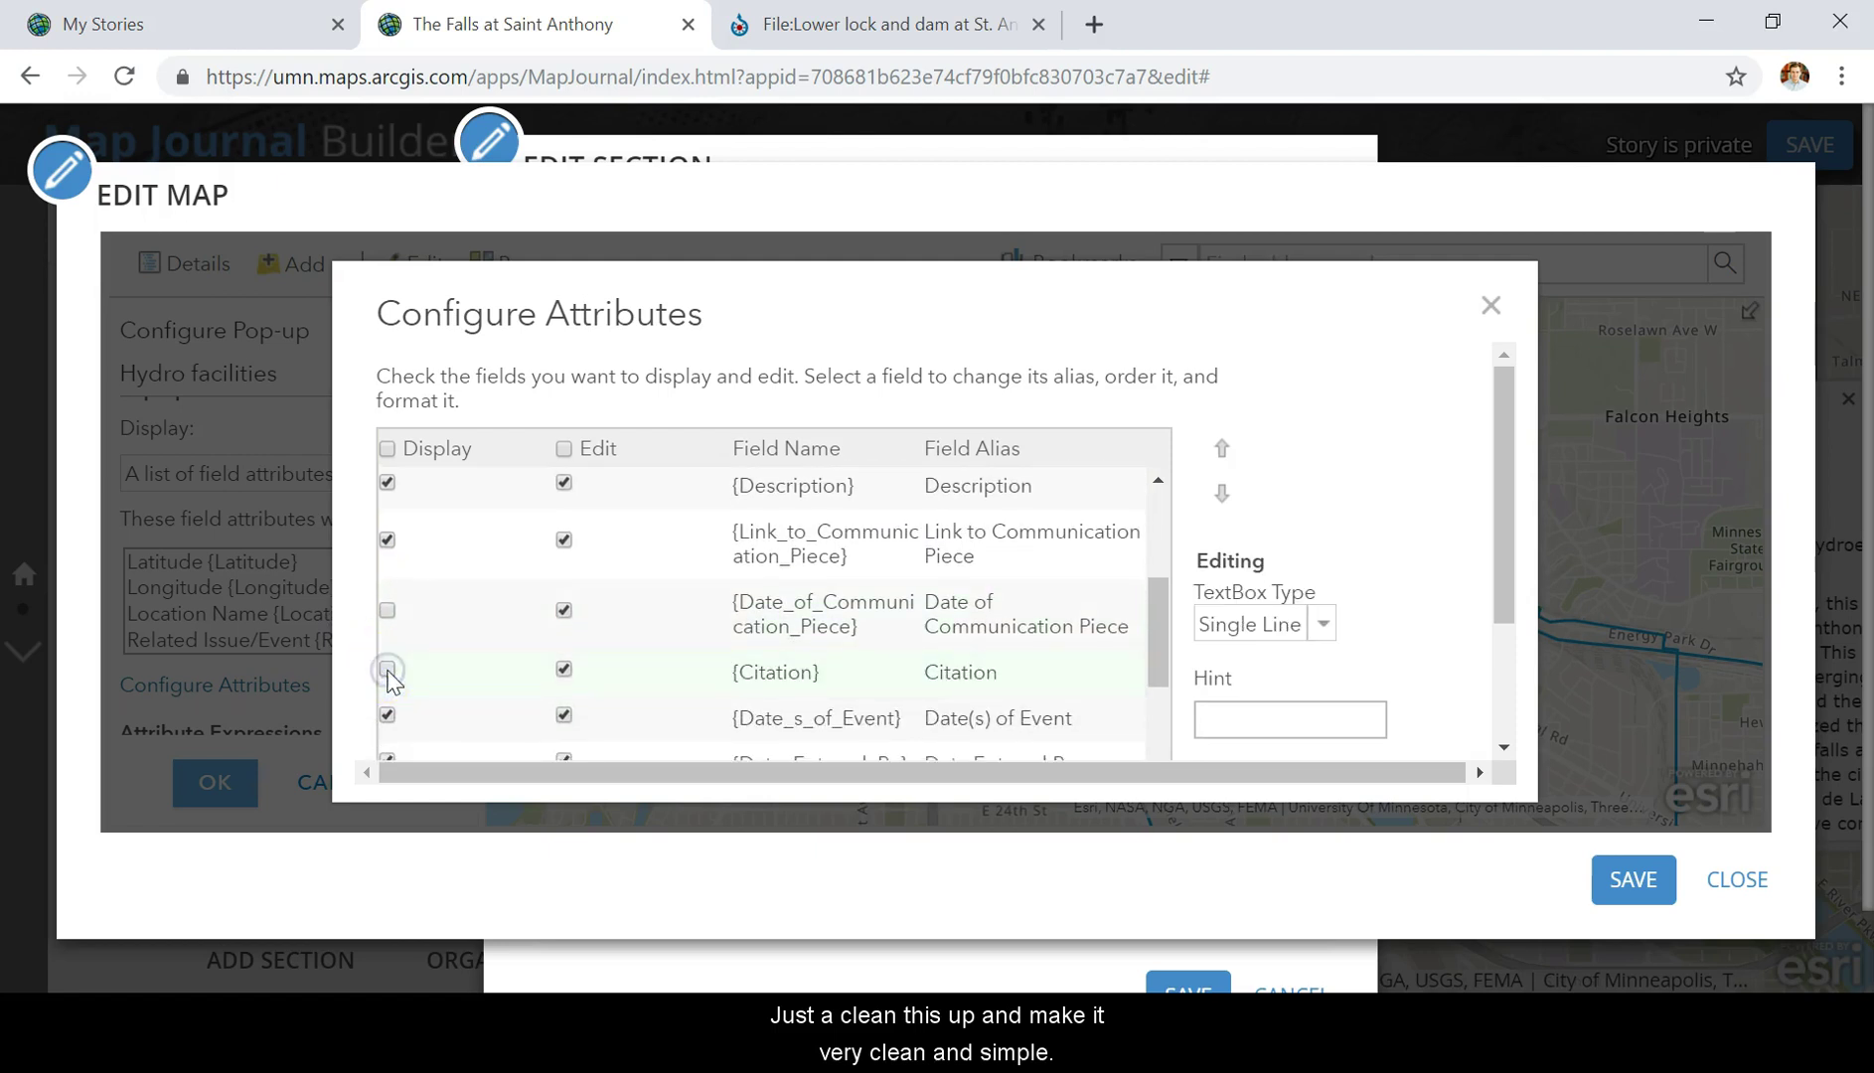
{"action": "scroll", "coordinate": [391, 681], "scroll_direction": "down", "scroll_amount": 1}
{"action": "left_click", "coordinate": [387, 641]}
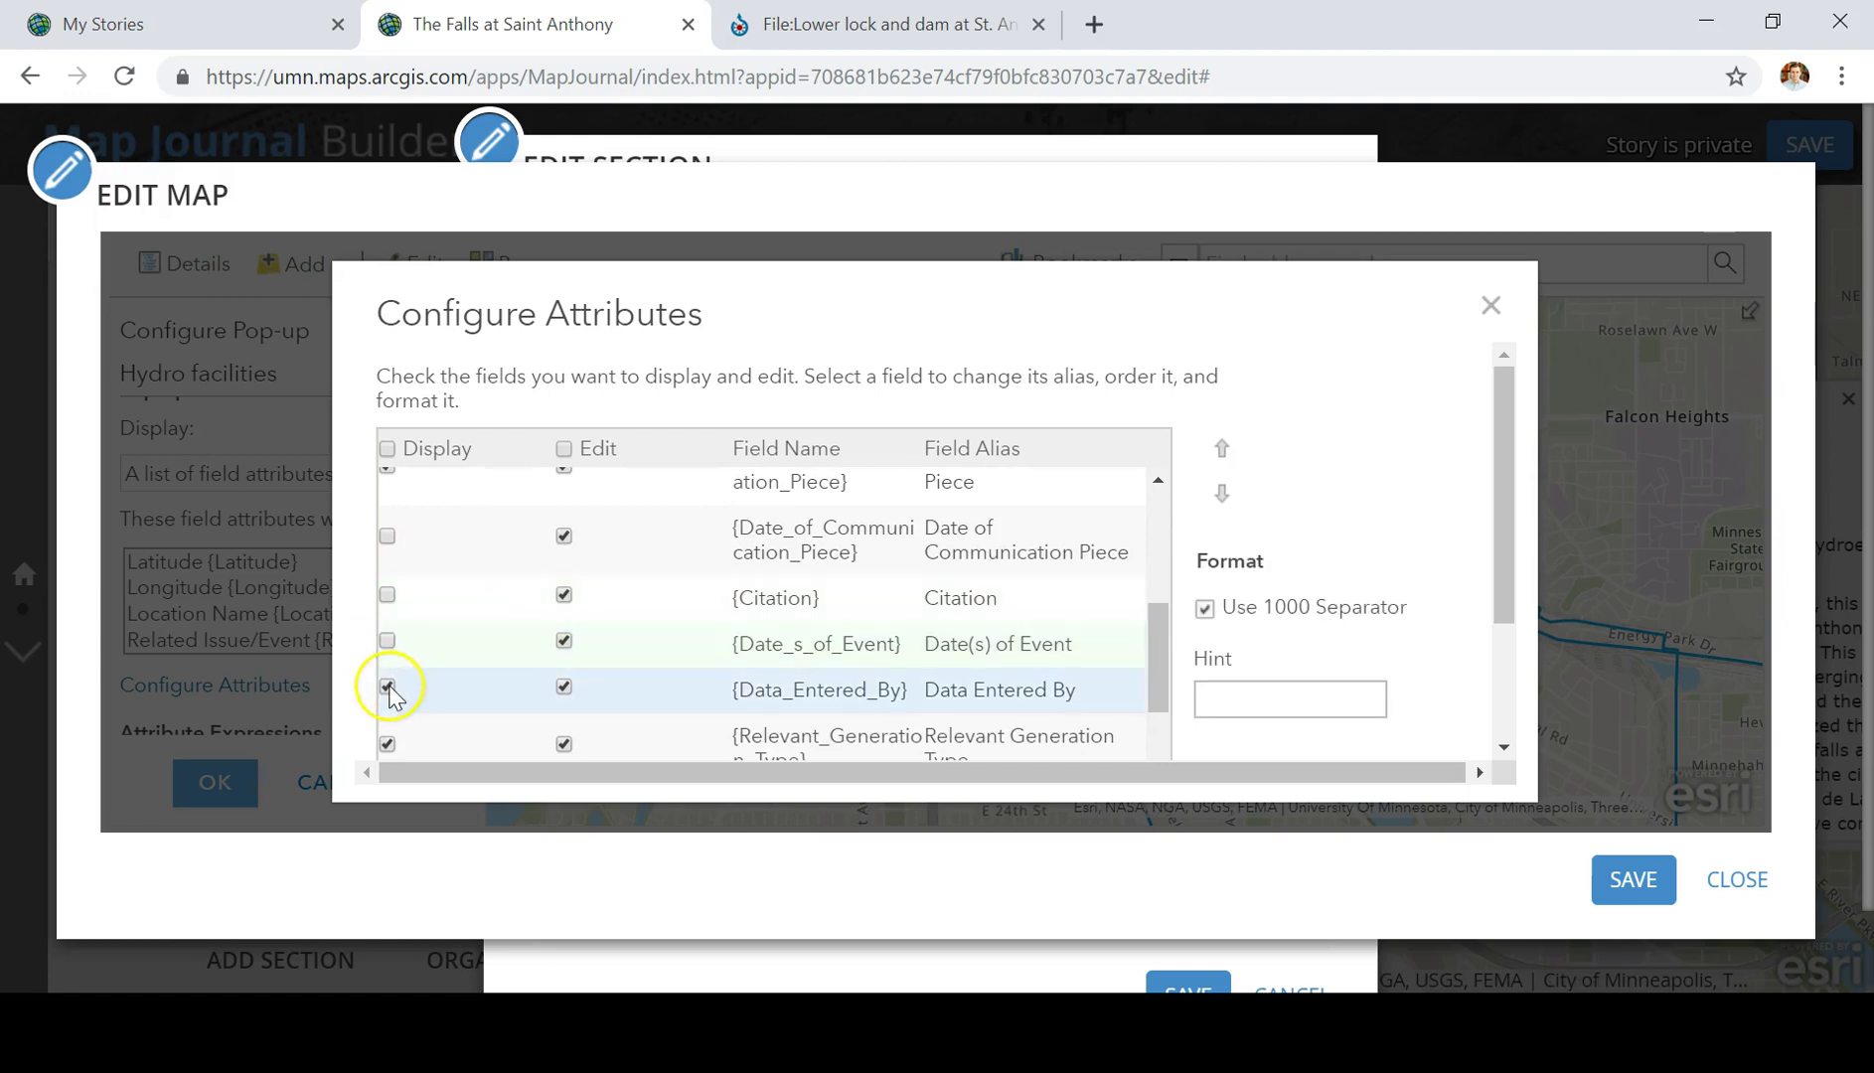
{"action": "left_click", "coordinate": [387, 688]}
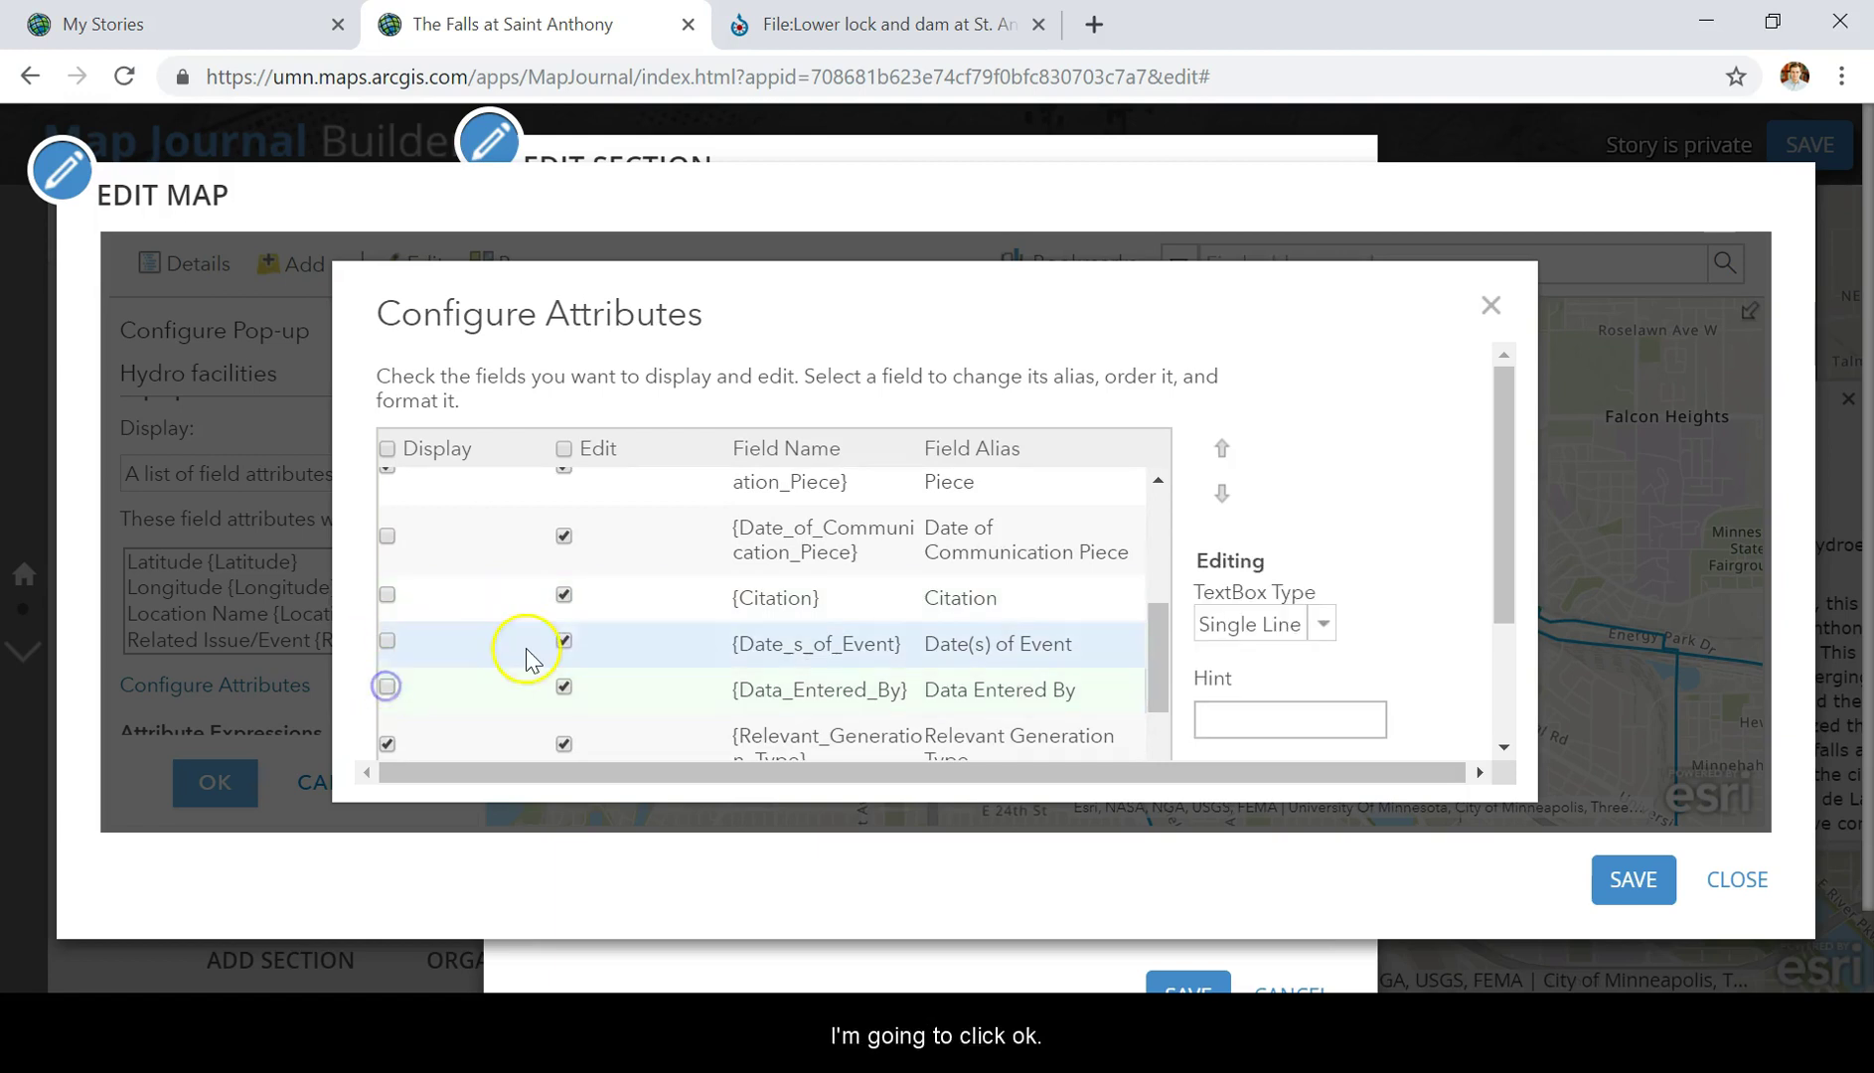
{"action": "scroll", "coordinate": [532, 651], "scroll_direction": "down", "scroll_amount": 2}
{"action": "left_click", "coordinate": [389, 572]}
{"action": "scroll", "coordinate": [1422, 624], "scroll_direction": "down", "scroll_amount": 2}
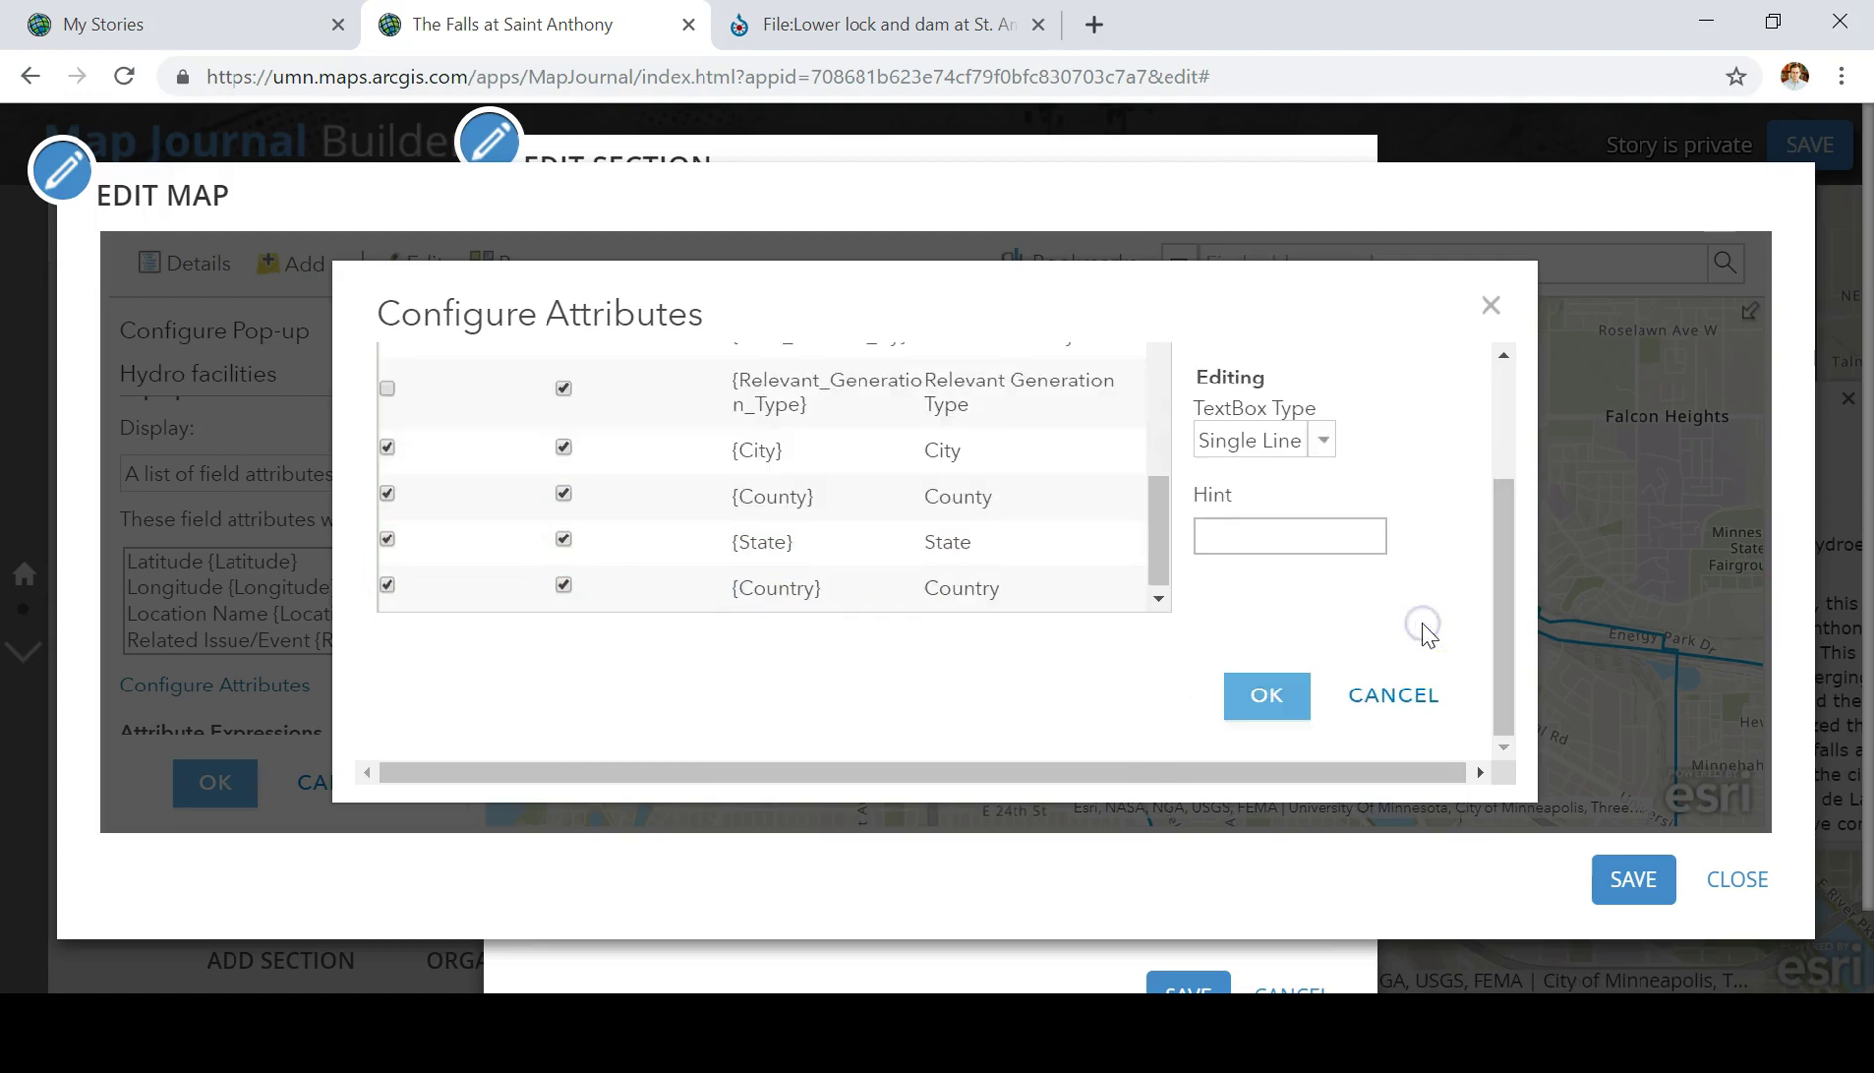
{"action": "left_click", "coordinate": [1265, 696]}
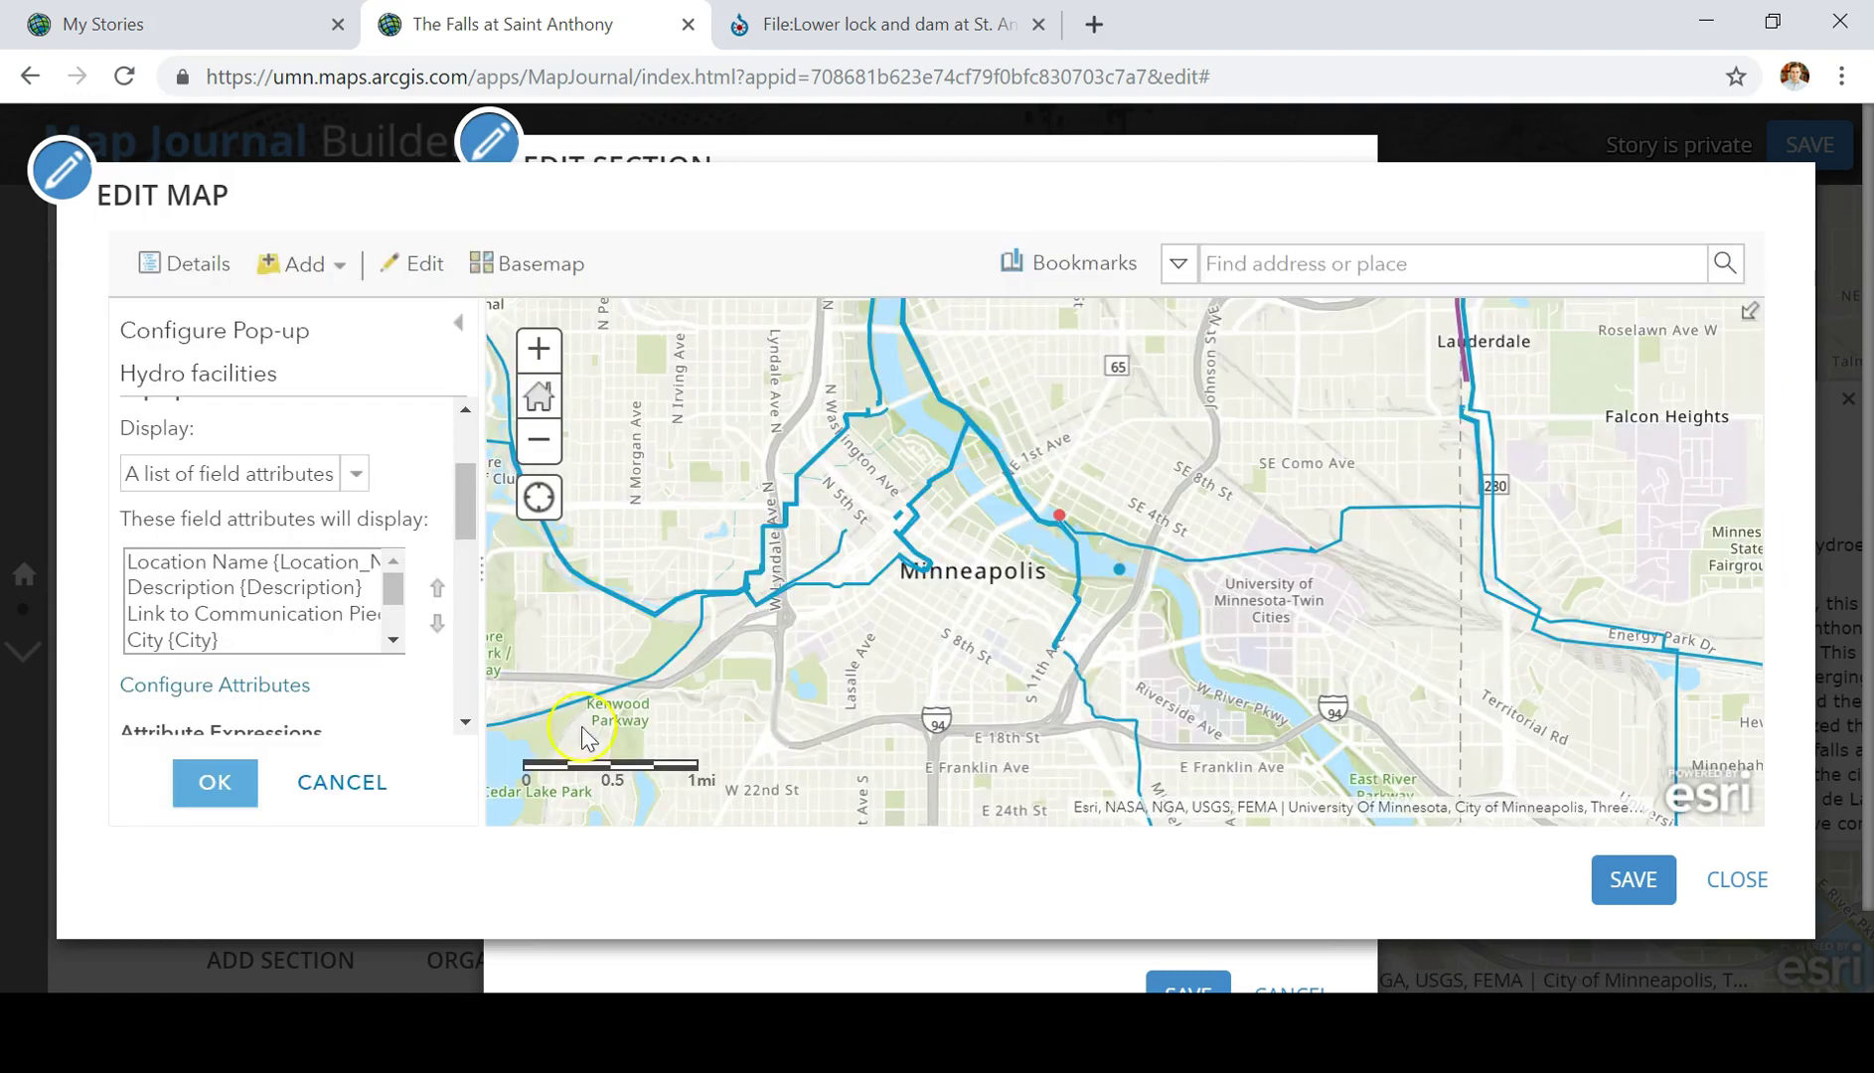
Step: Scroll to Pop-up Media and add an Image from the ADD dropdown
{"action": "scroll", "coordinate": [382, 690], "scroll_direction": "down", "scroll_amount": 5}
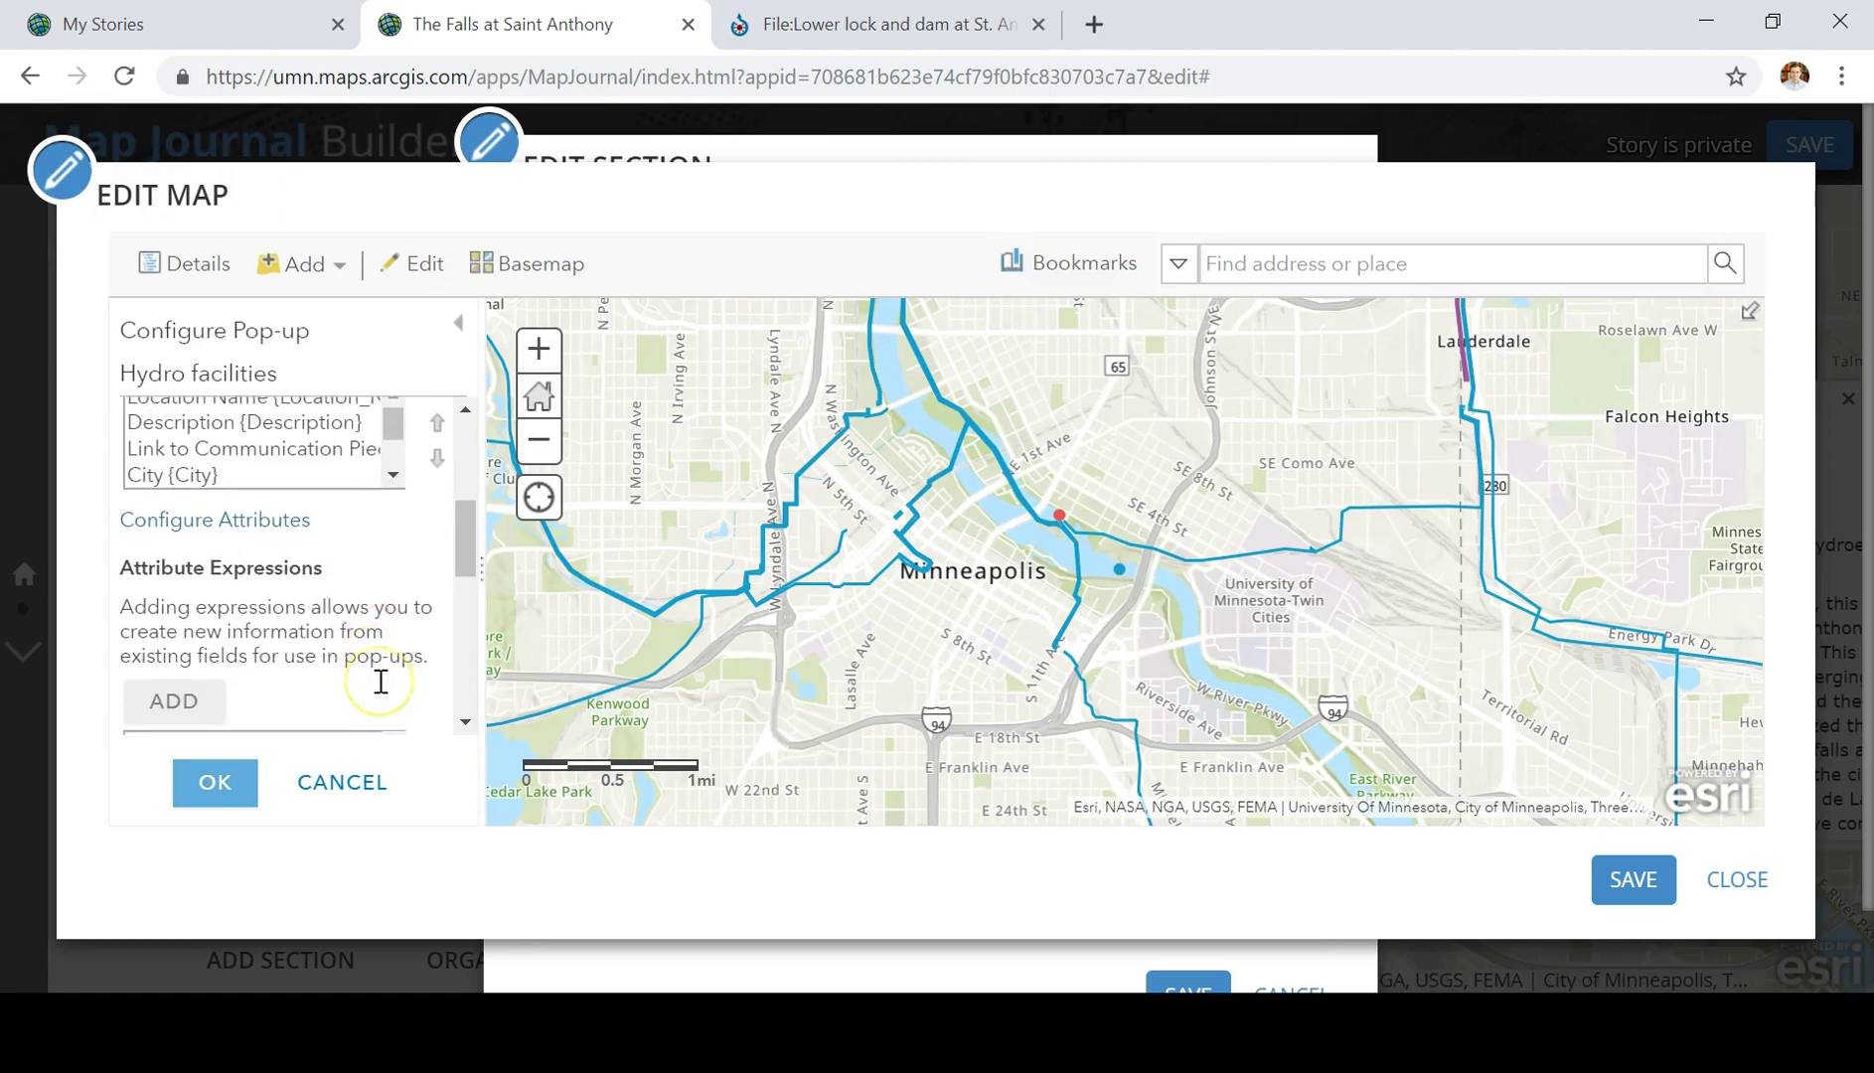
{"action": "scroll", "coordinate": [382, 687], "scroll_direction": "down", "scroll_amount": 5}
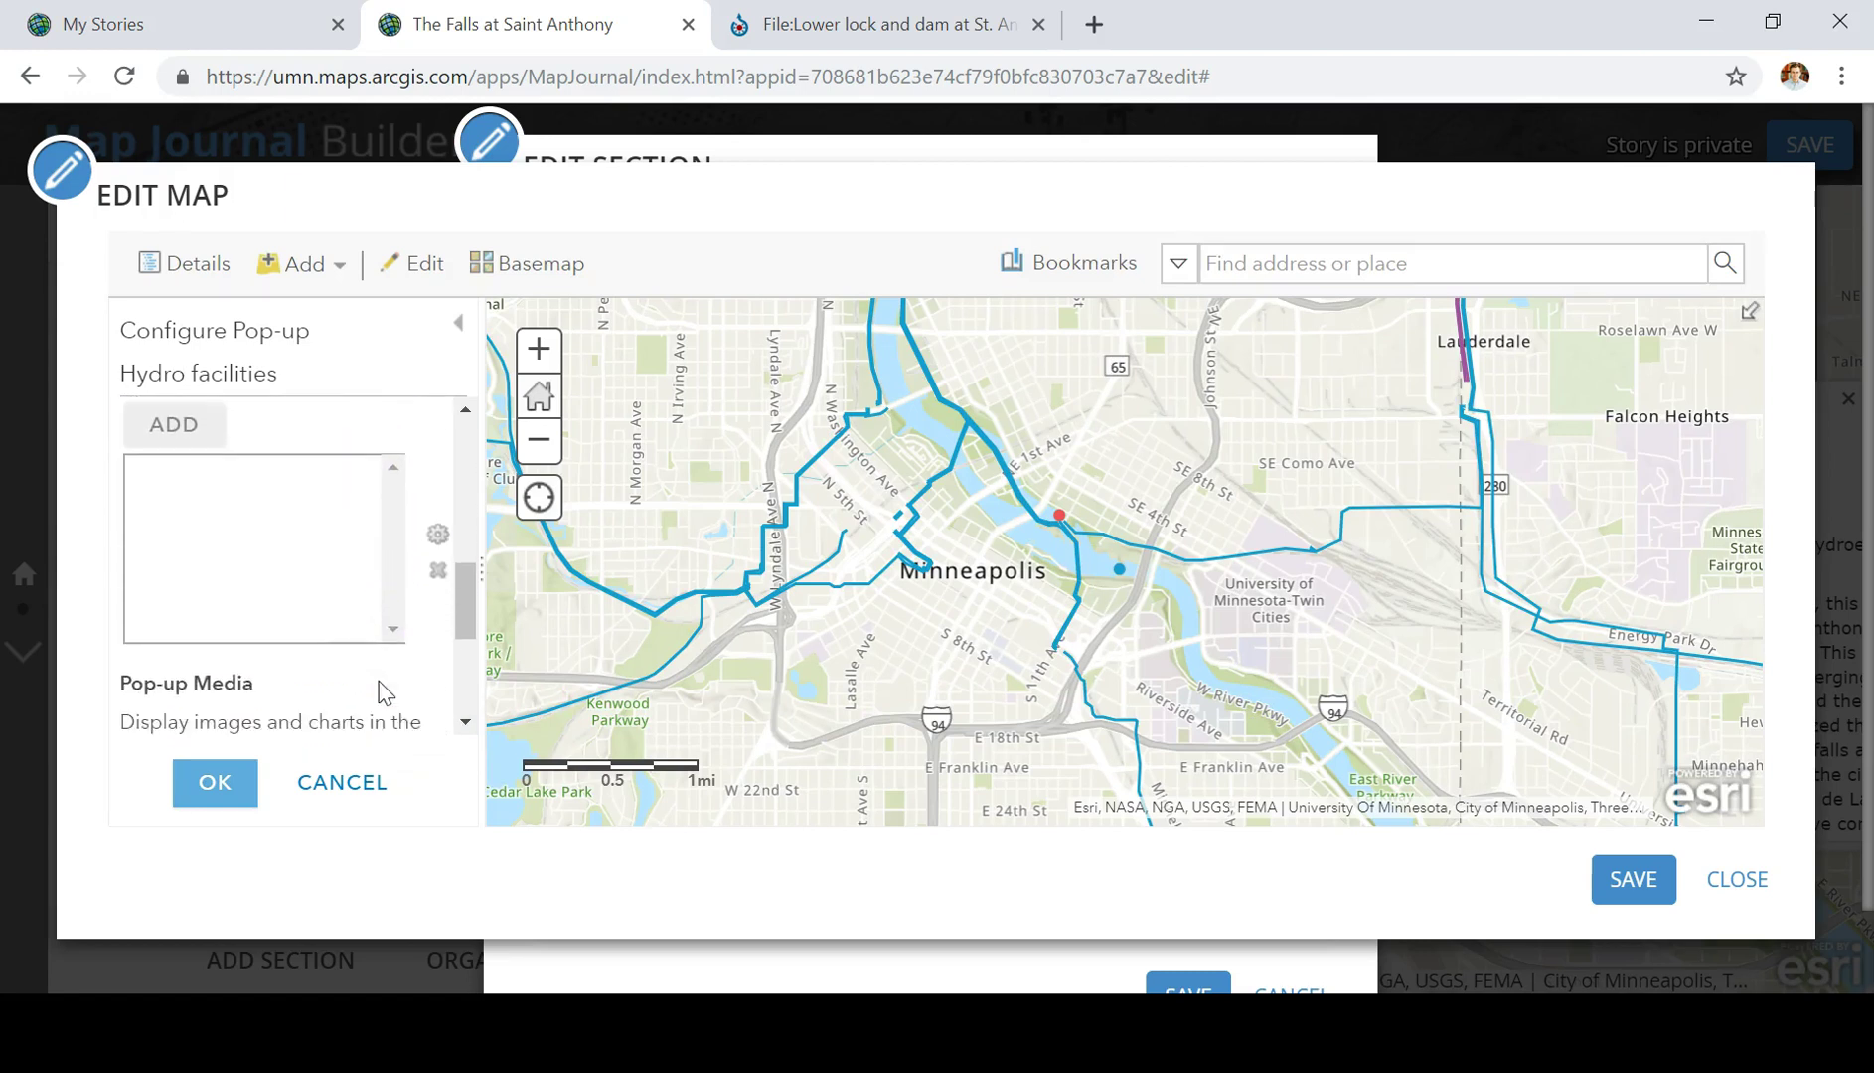
{"action": "scroll", "coordinate": [383, 691], "scroll_direction": "down", "scroll_amount": 3}
{"action": "left_click", "coordinate": [222, 527]}
{"action": "left_click", "coordinate": [222, 527]}
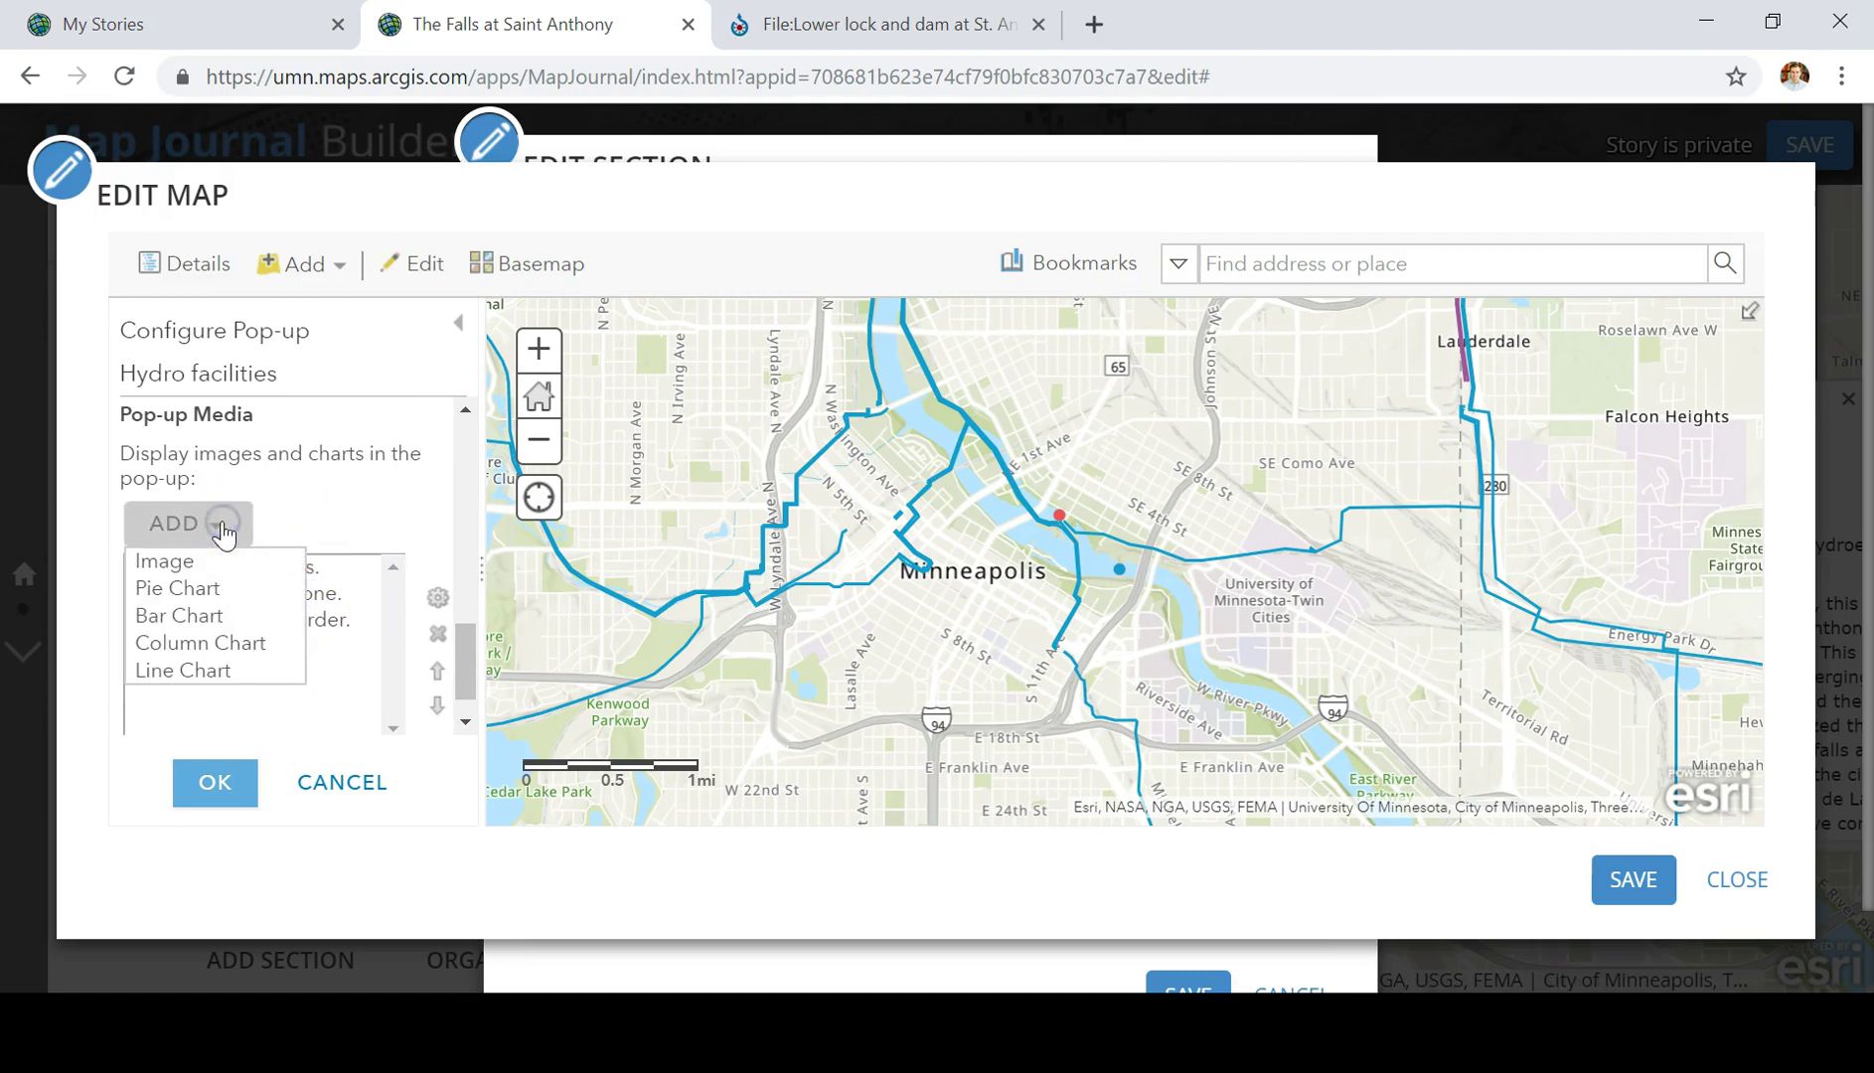
{"action": "left_click", "coordinate": [202, 564]}
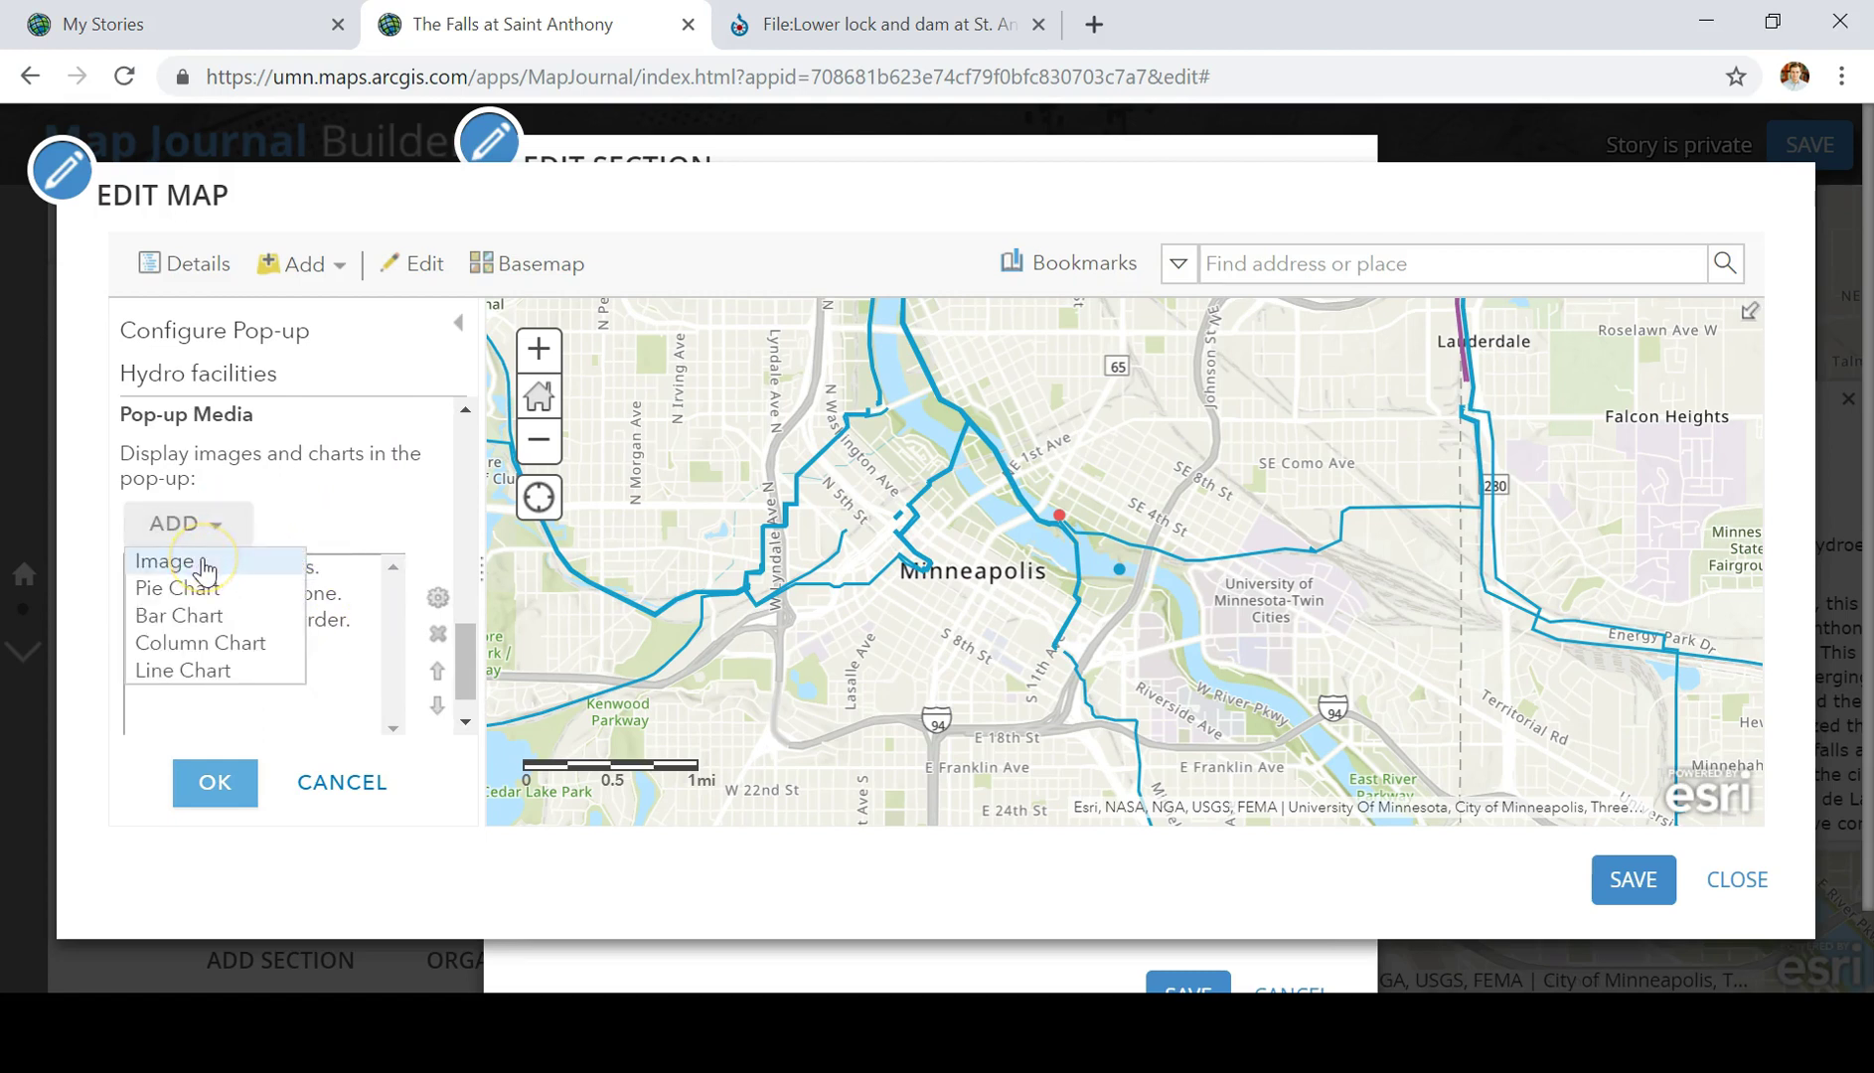
{"action": "left_click", "coordinate": [291, 510]}
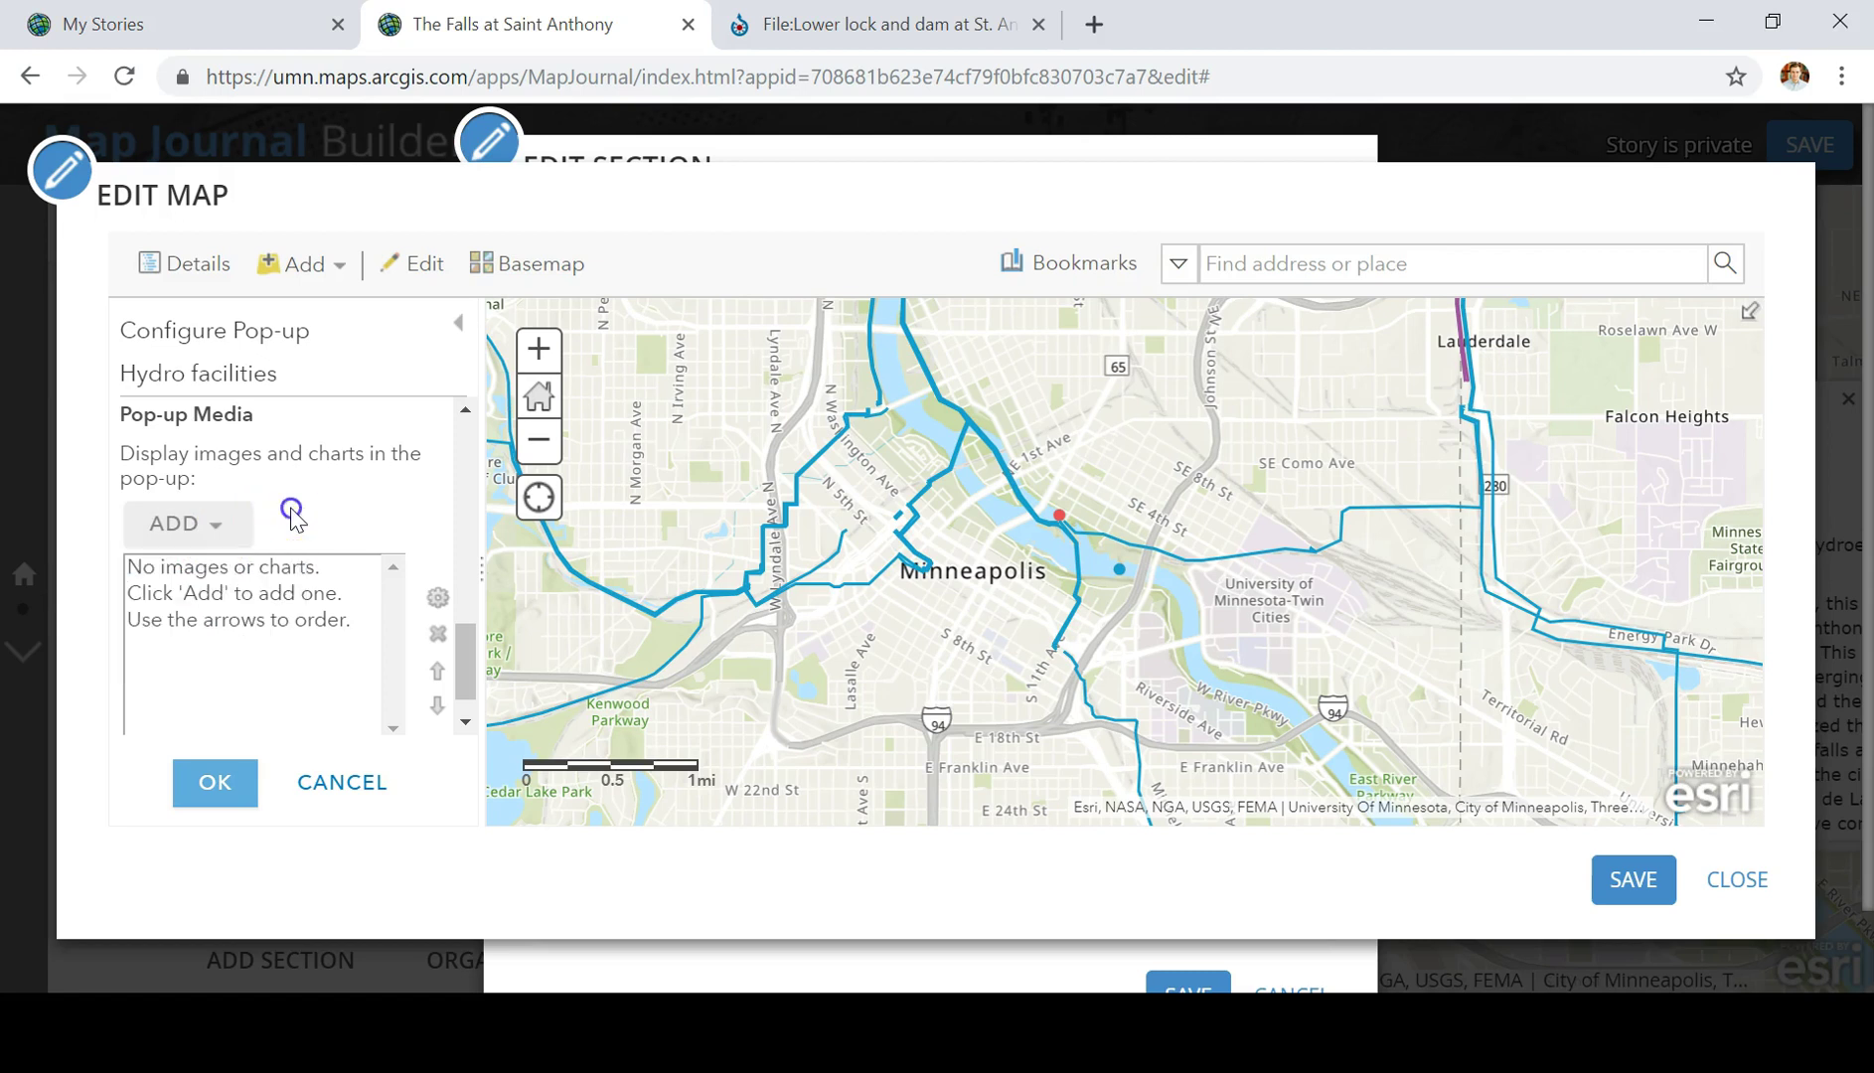
{"action": "left_click", "coordinate": [225, 527]}
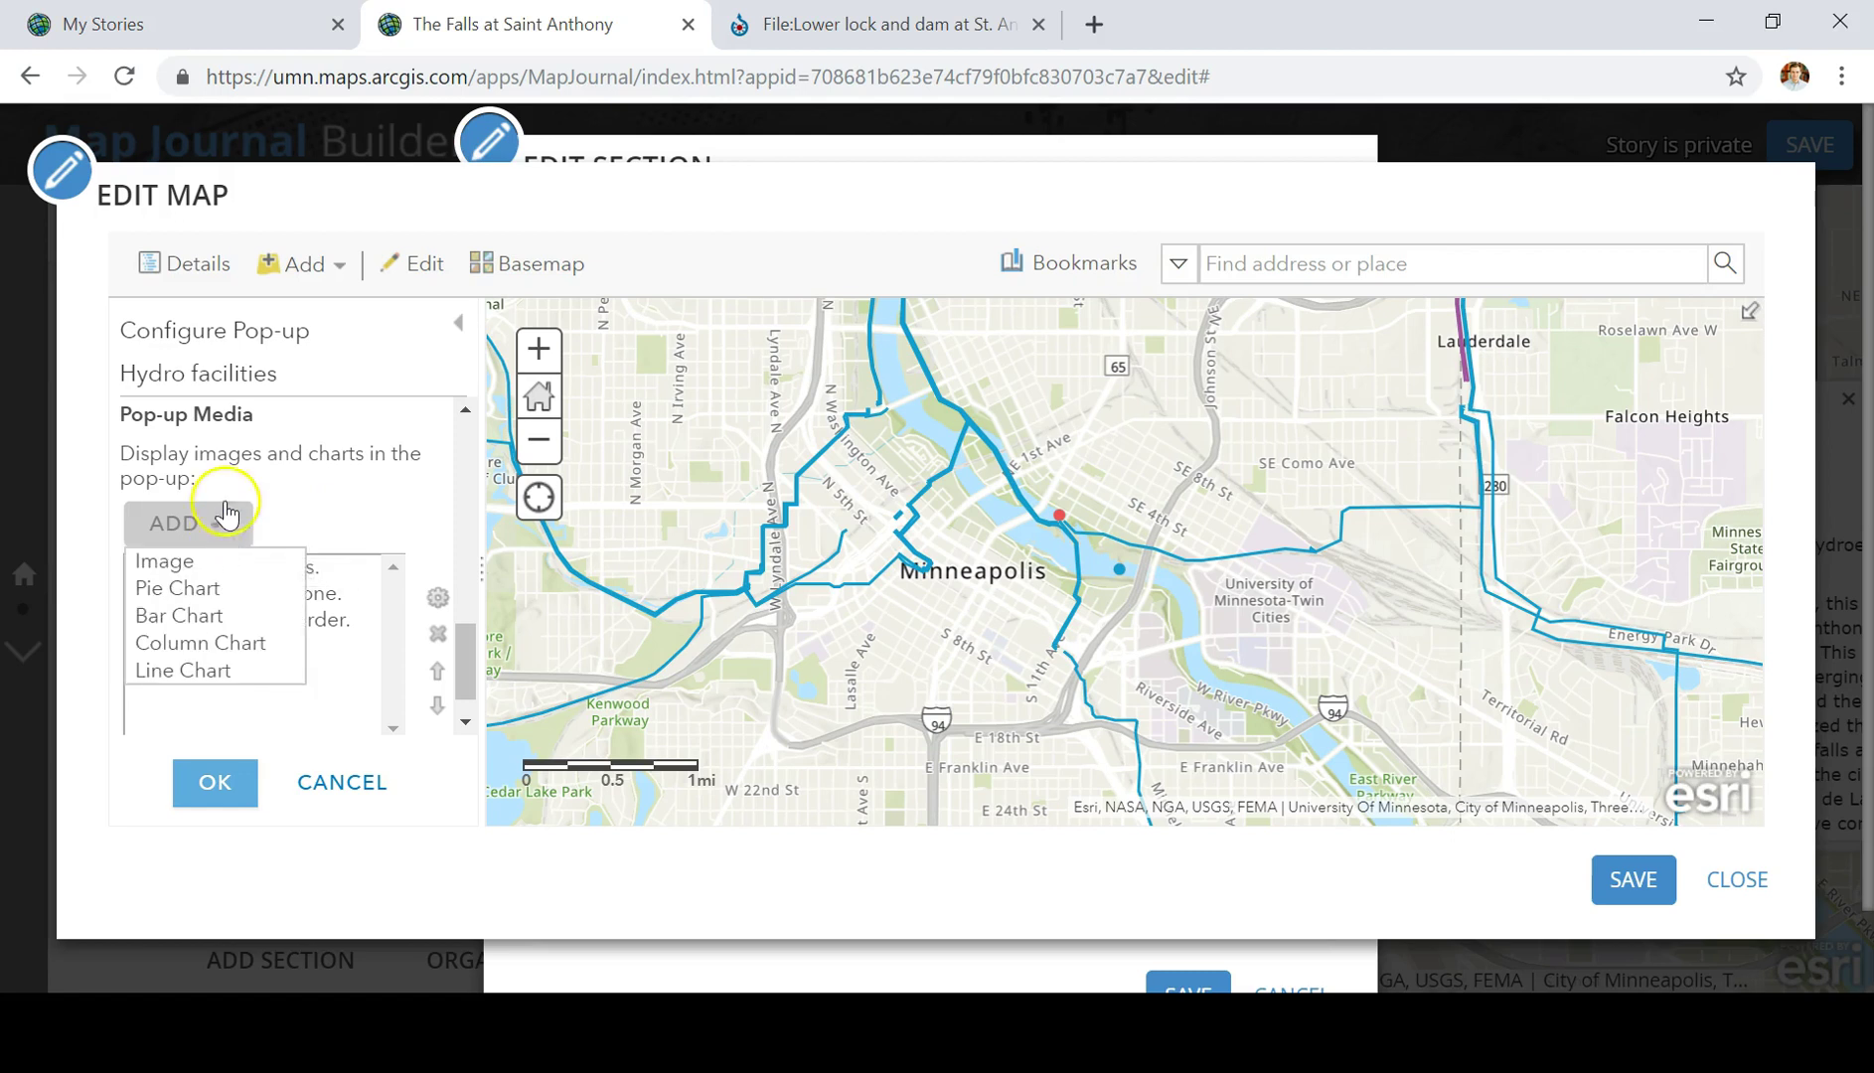
{"action": "left_click", "coordinate": [190, 574]}
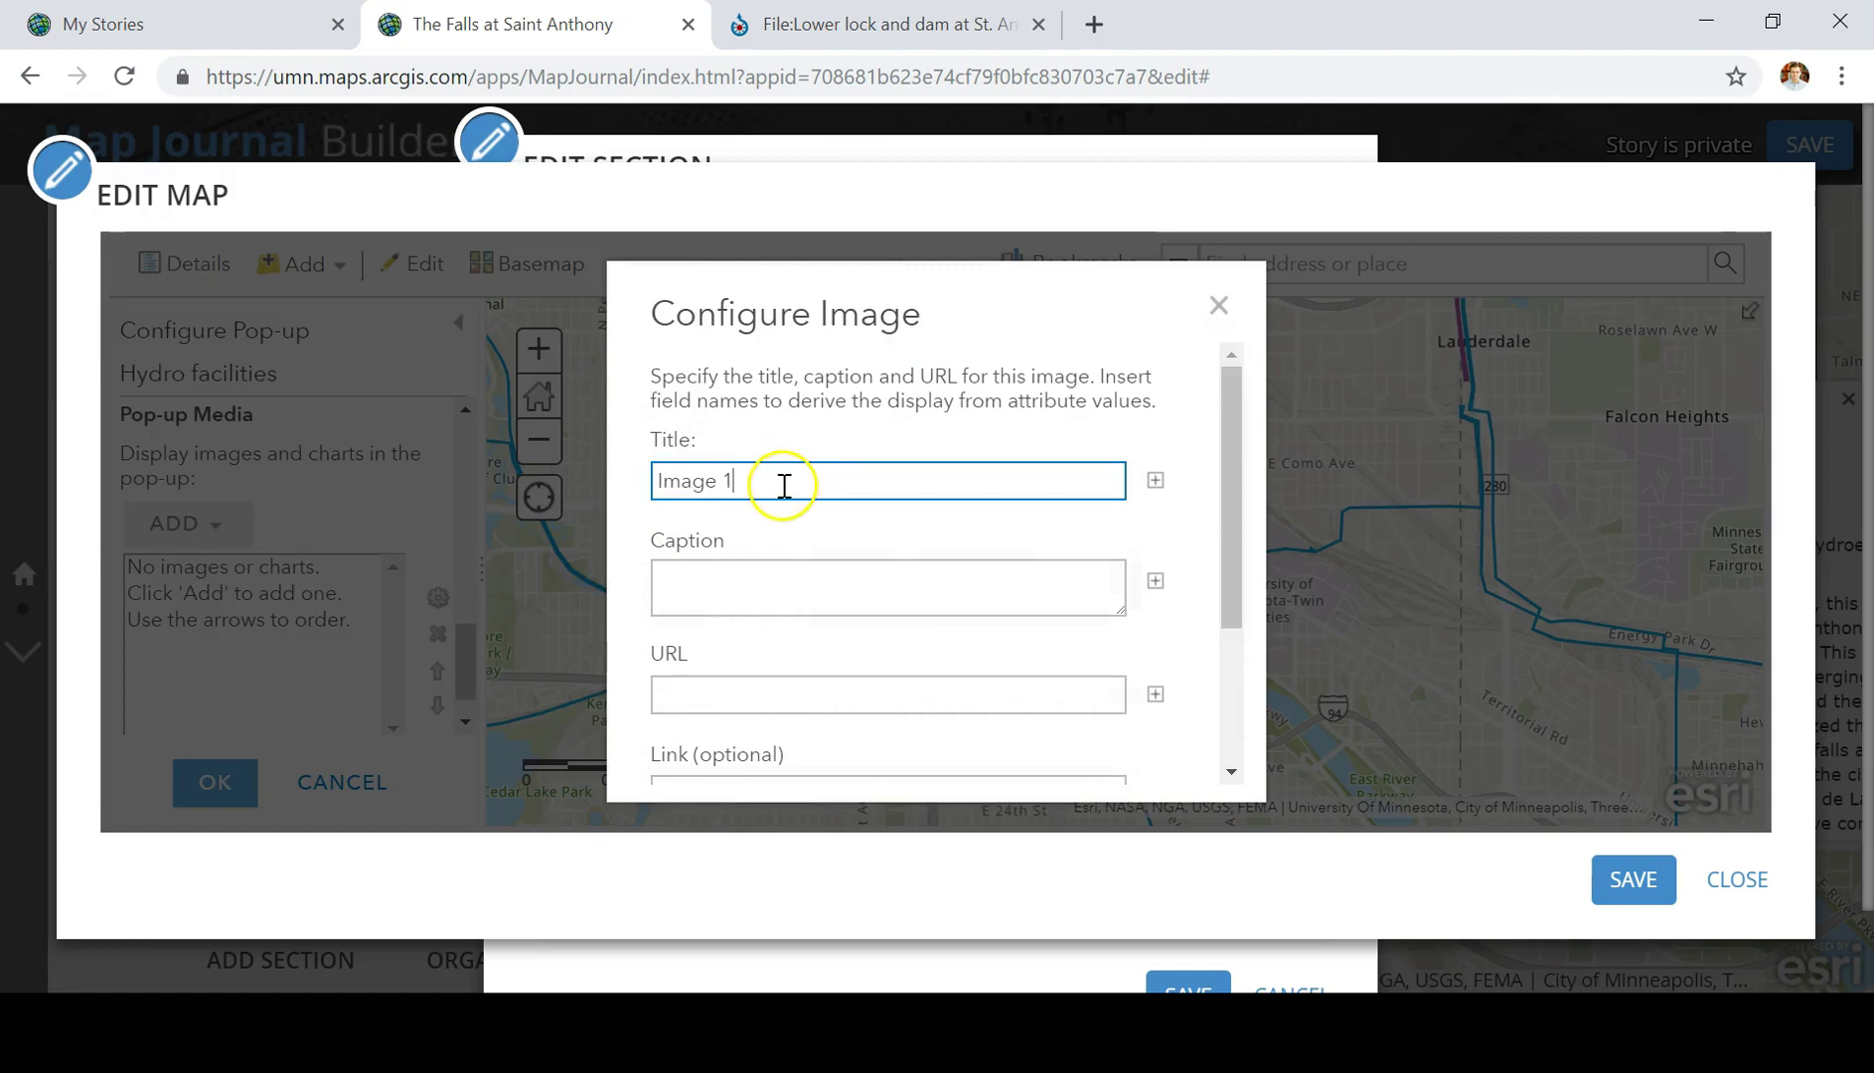
Step: Title the pop-up image 'Lower Falls Dam' with the caption 'Lower Falls Dam (from Wikimedia Commons)'
{"action": "left_click_drag", "start_coordinate": [784, 485], "coordinate": [457, 508]}
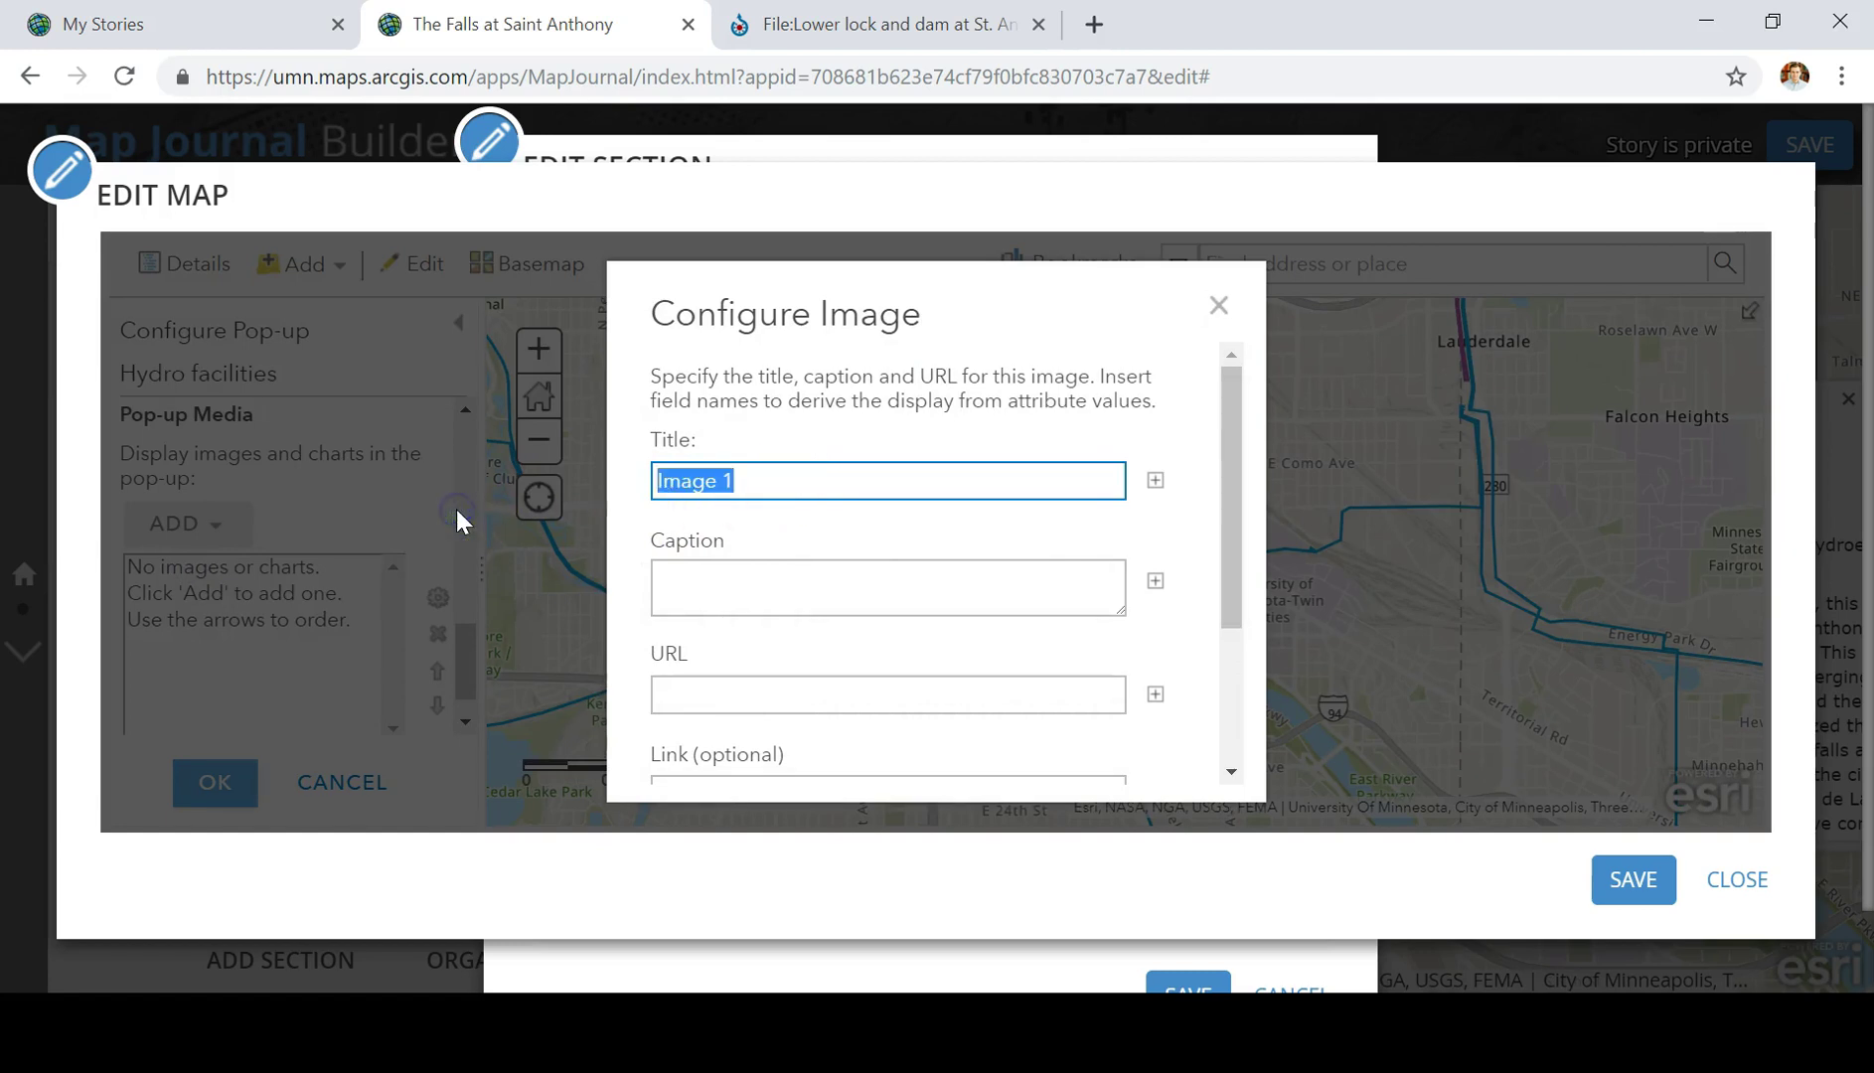
{"action": "key", "text": "BackSpace"}
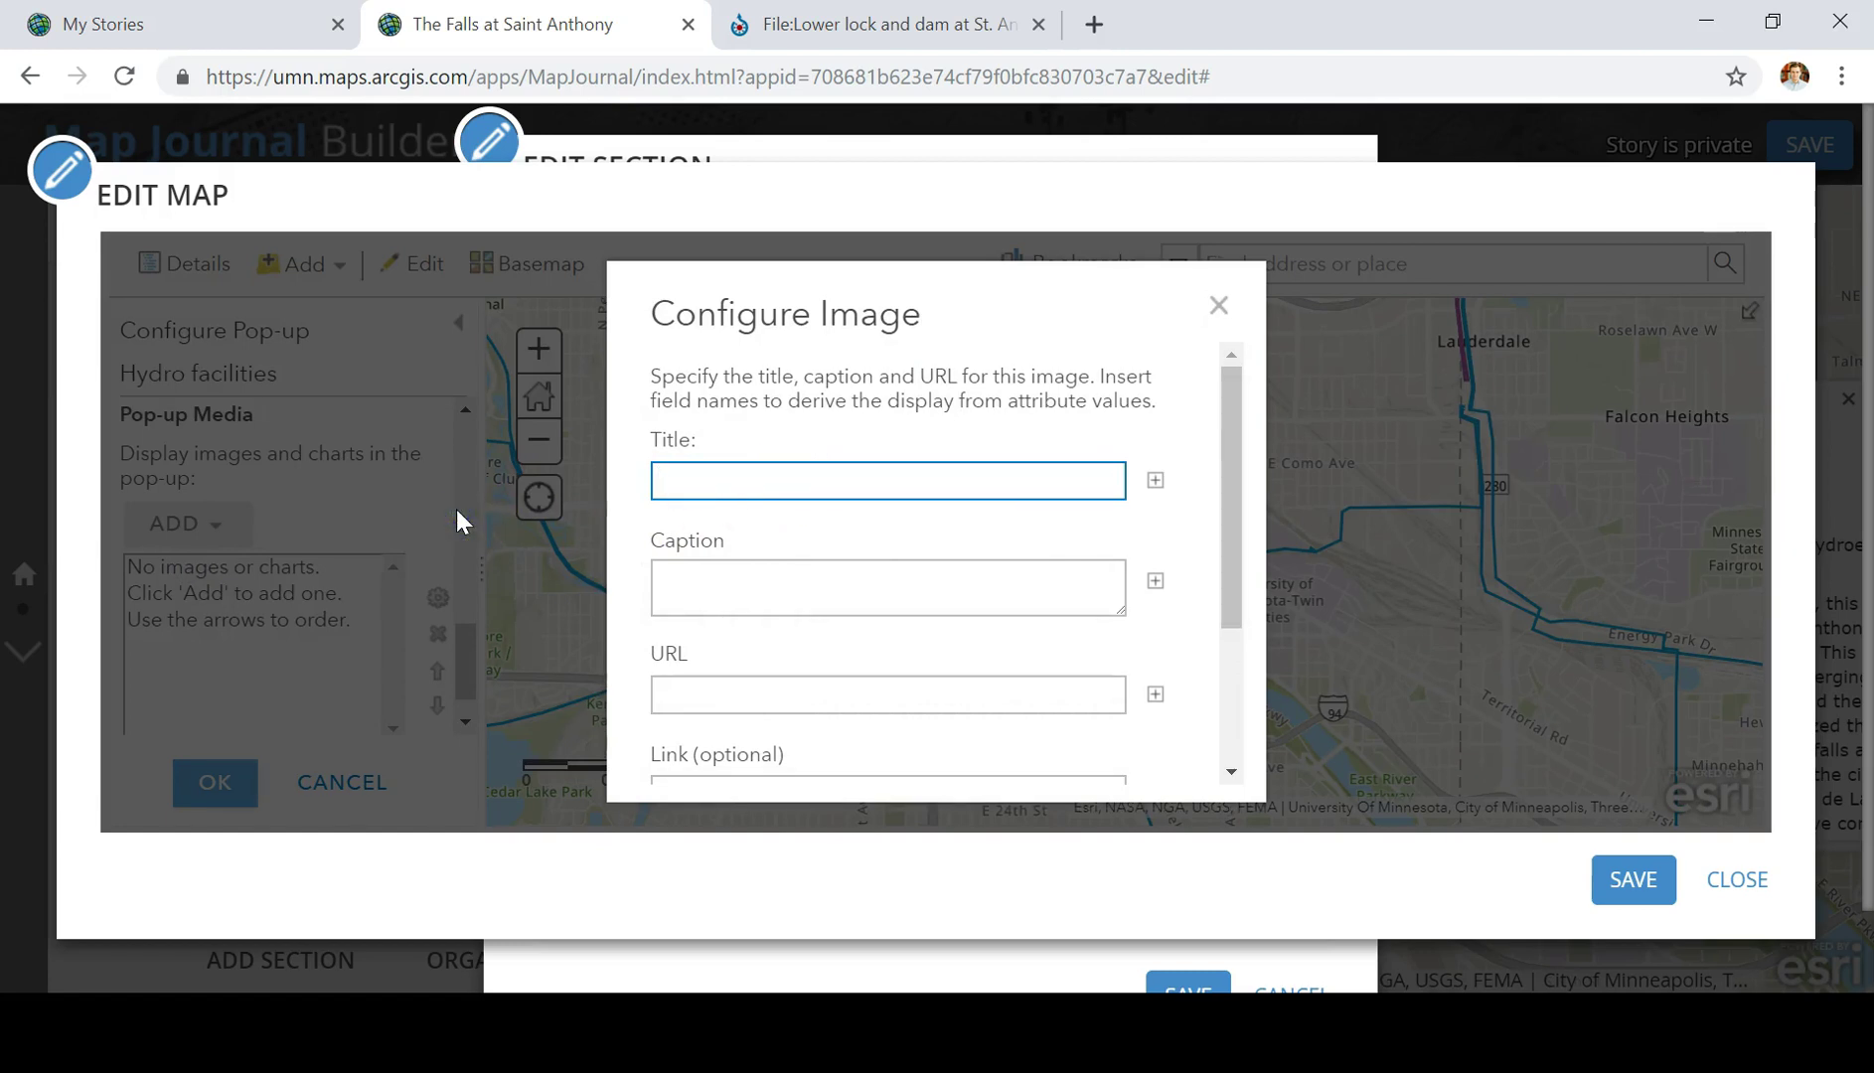
{"action": "type", "text": "Lower Falls Dam"}
{"action": "left_click", "coordinate": [720, 571]}
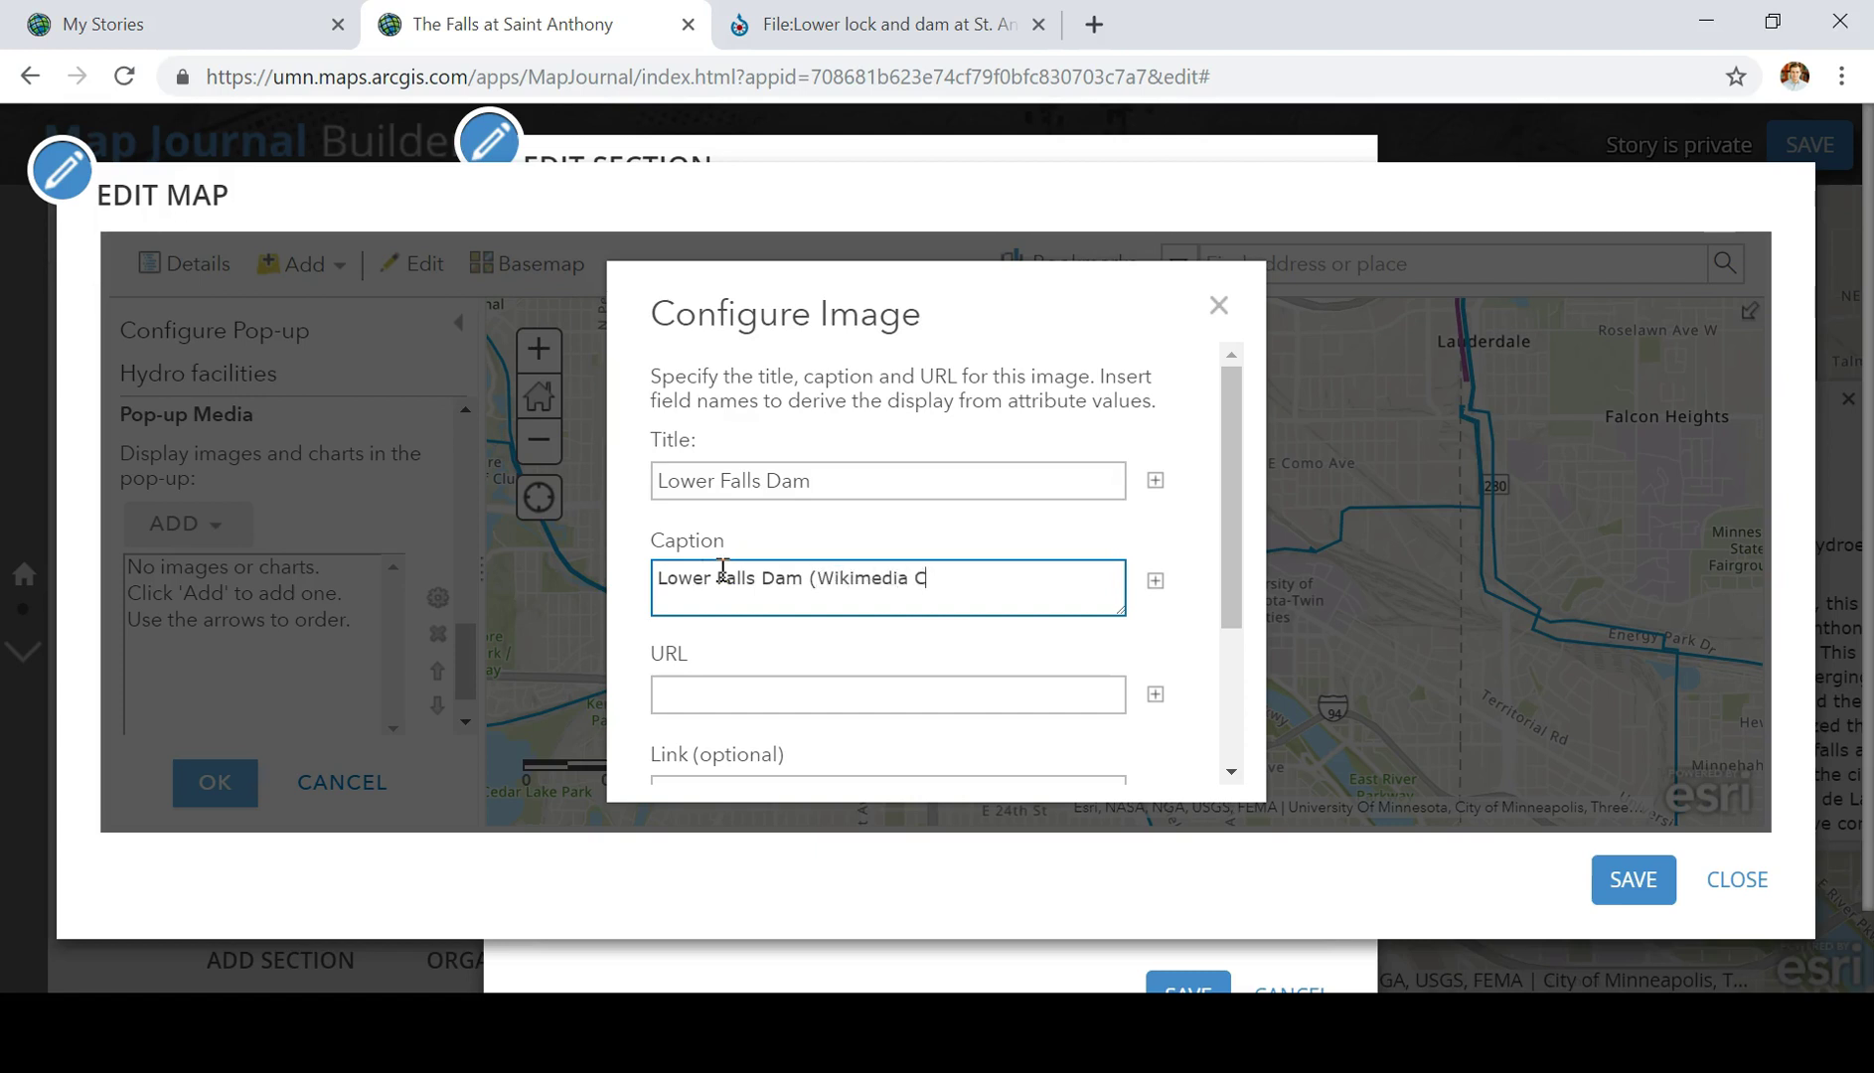
{"action": "left_click", "coordinate": [815, 582]}
{"action": "type", "text": "from"}
{"action": "left_click", "coordinate": [844, 691]}
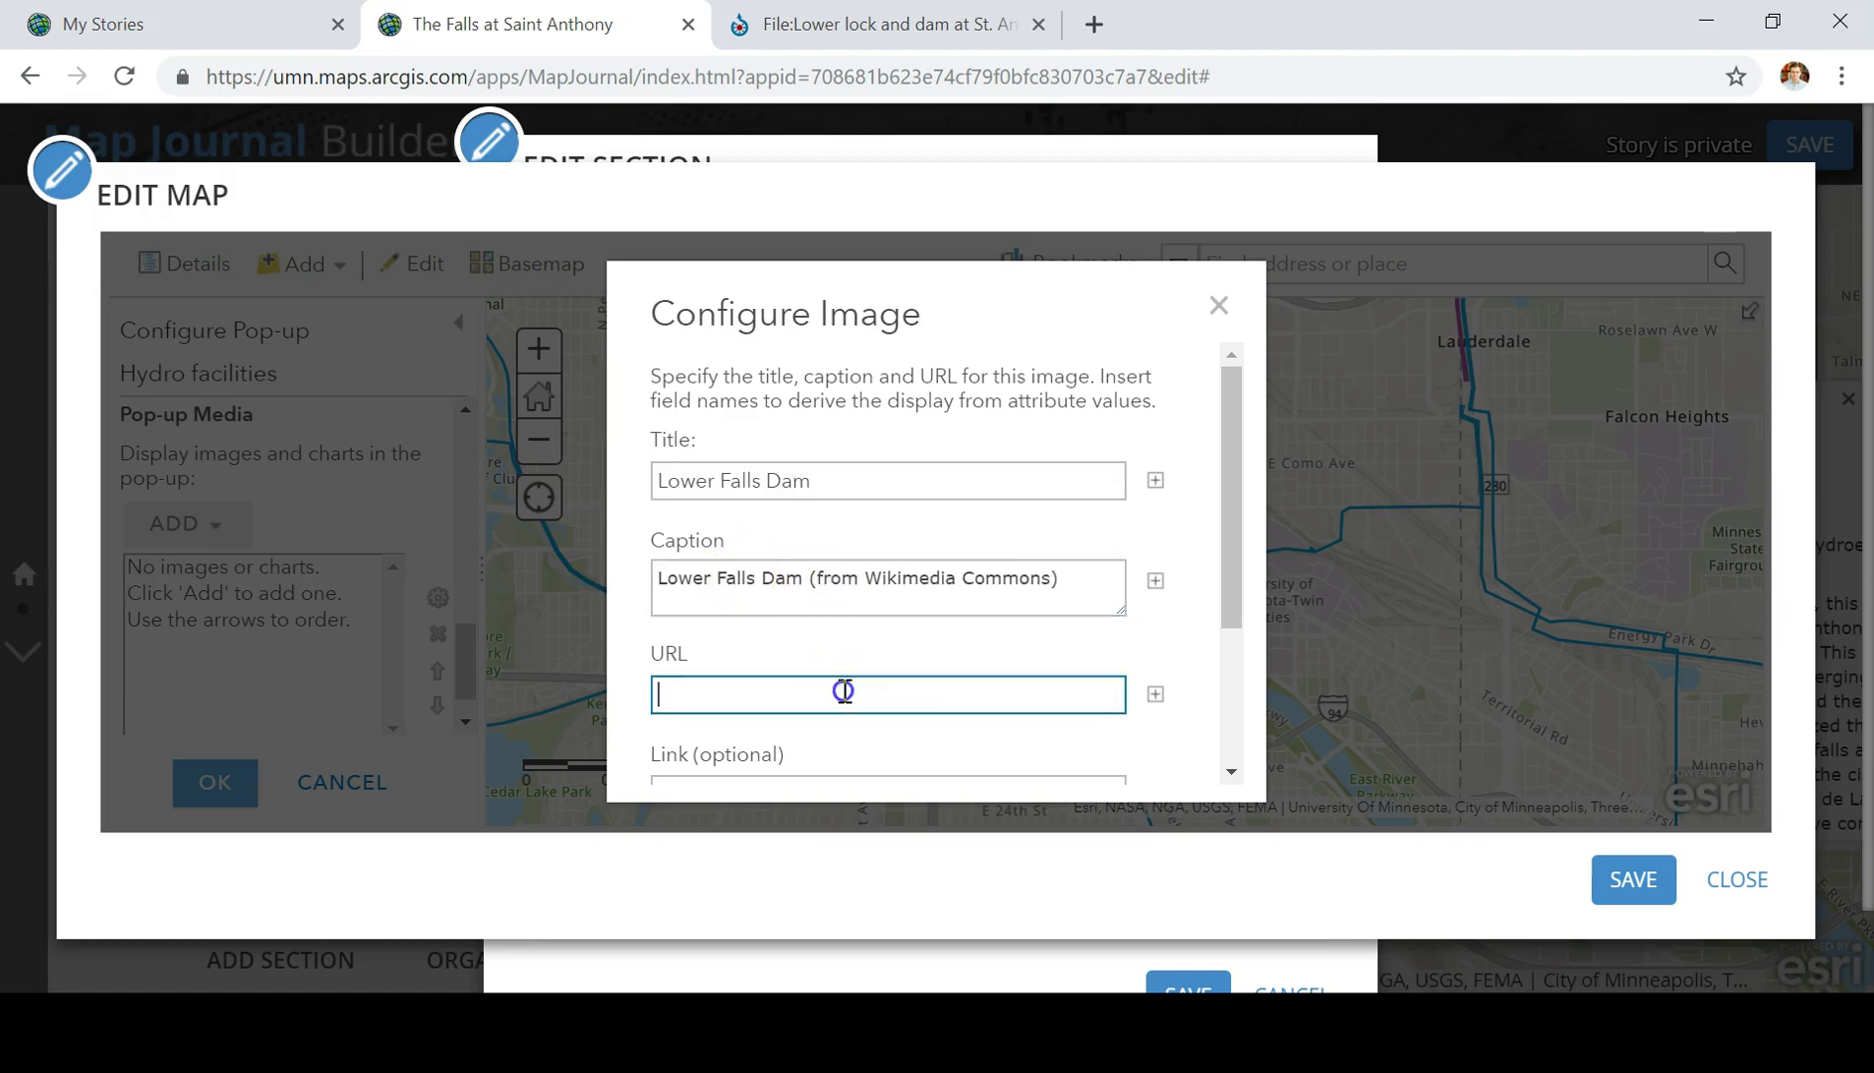
Step: Copy the image address of the Lower lock and dam at St. Anthony Falls photo on Wikimedia Commons
{"action": "left_click", "coordinate": [823, 30]}
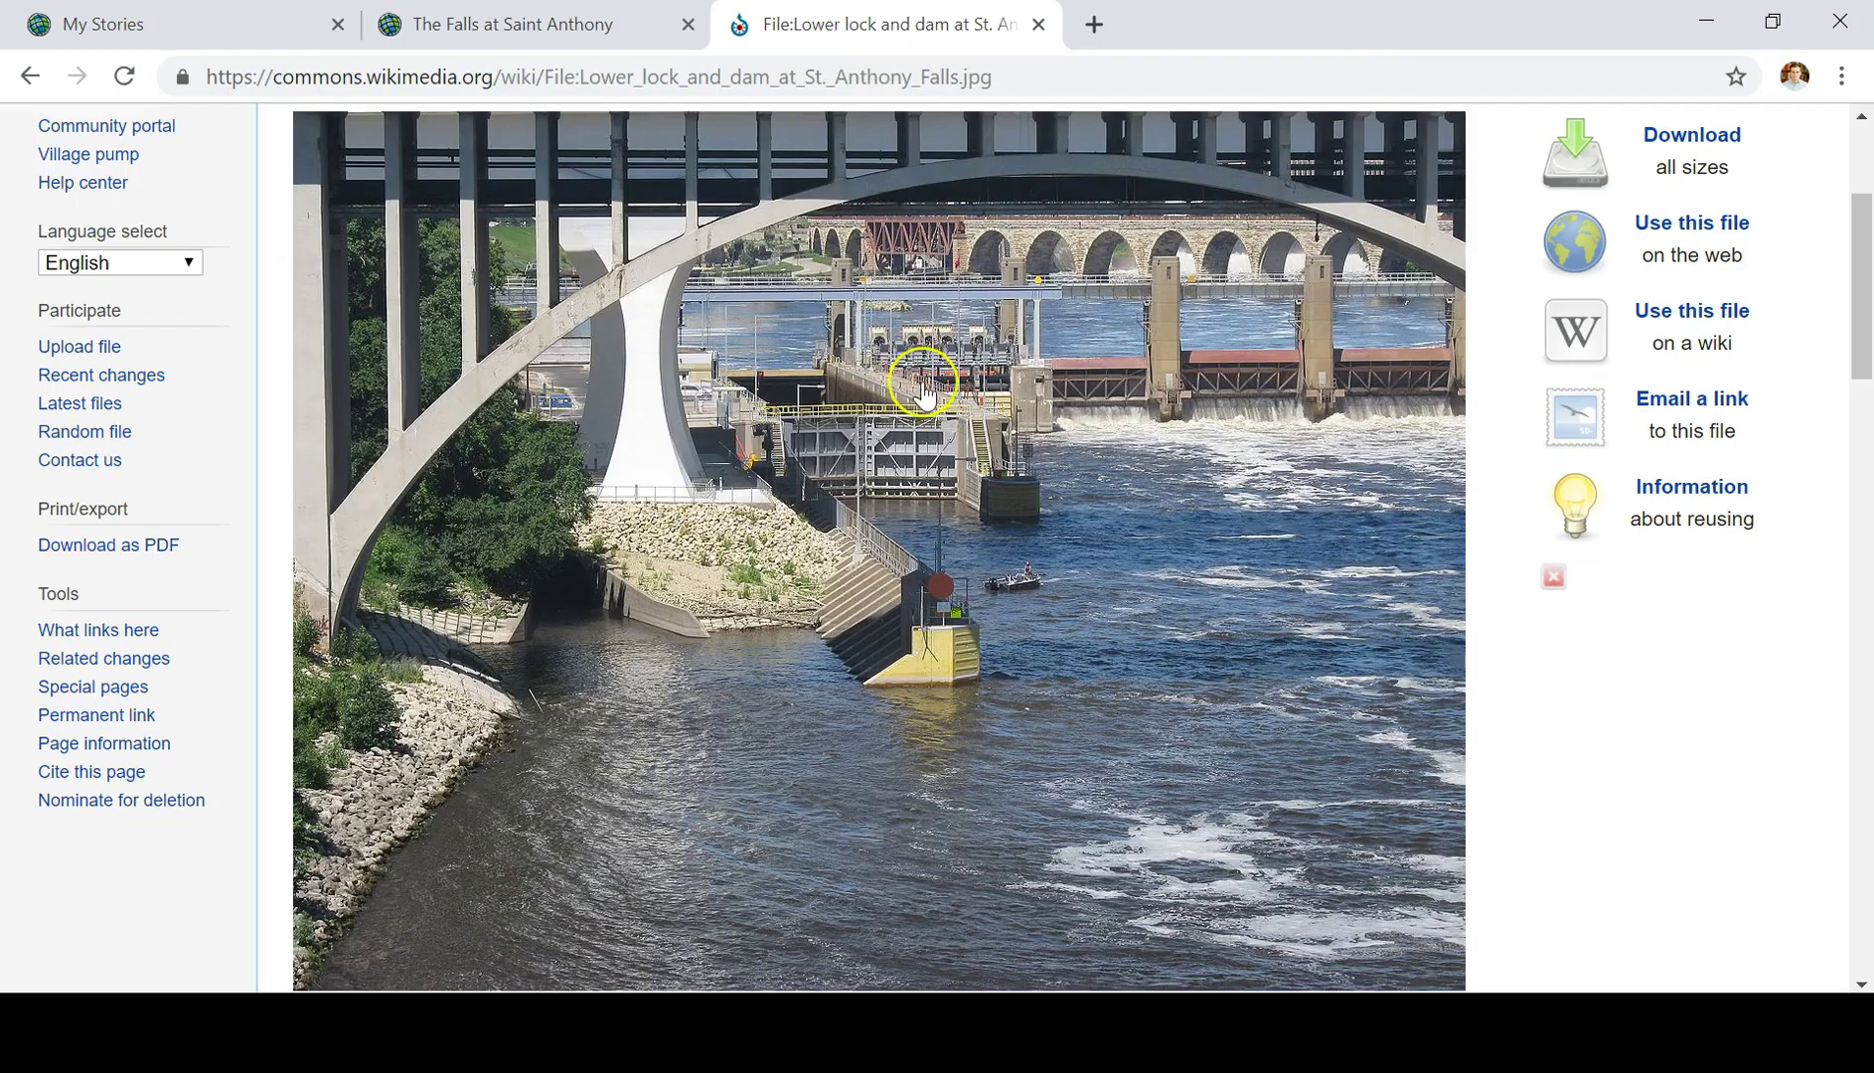
{"action": "right_click", "coordinate": [1076, 457]}
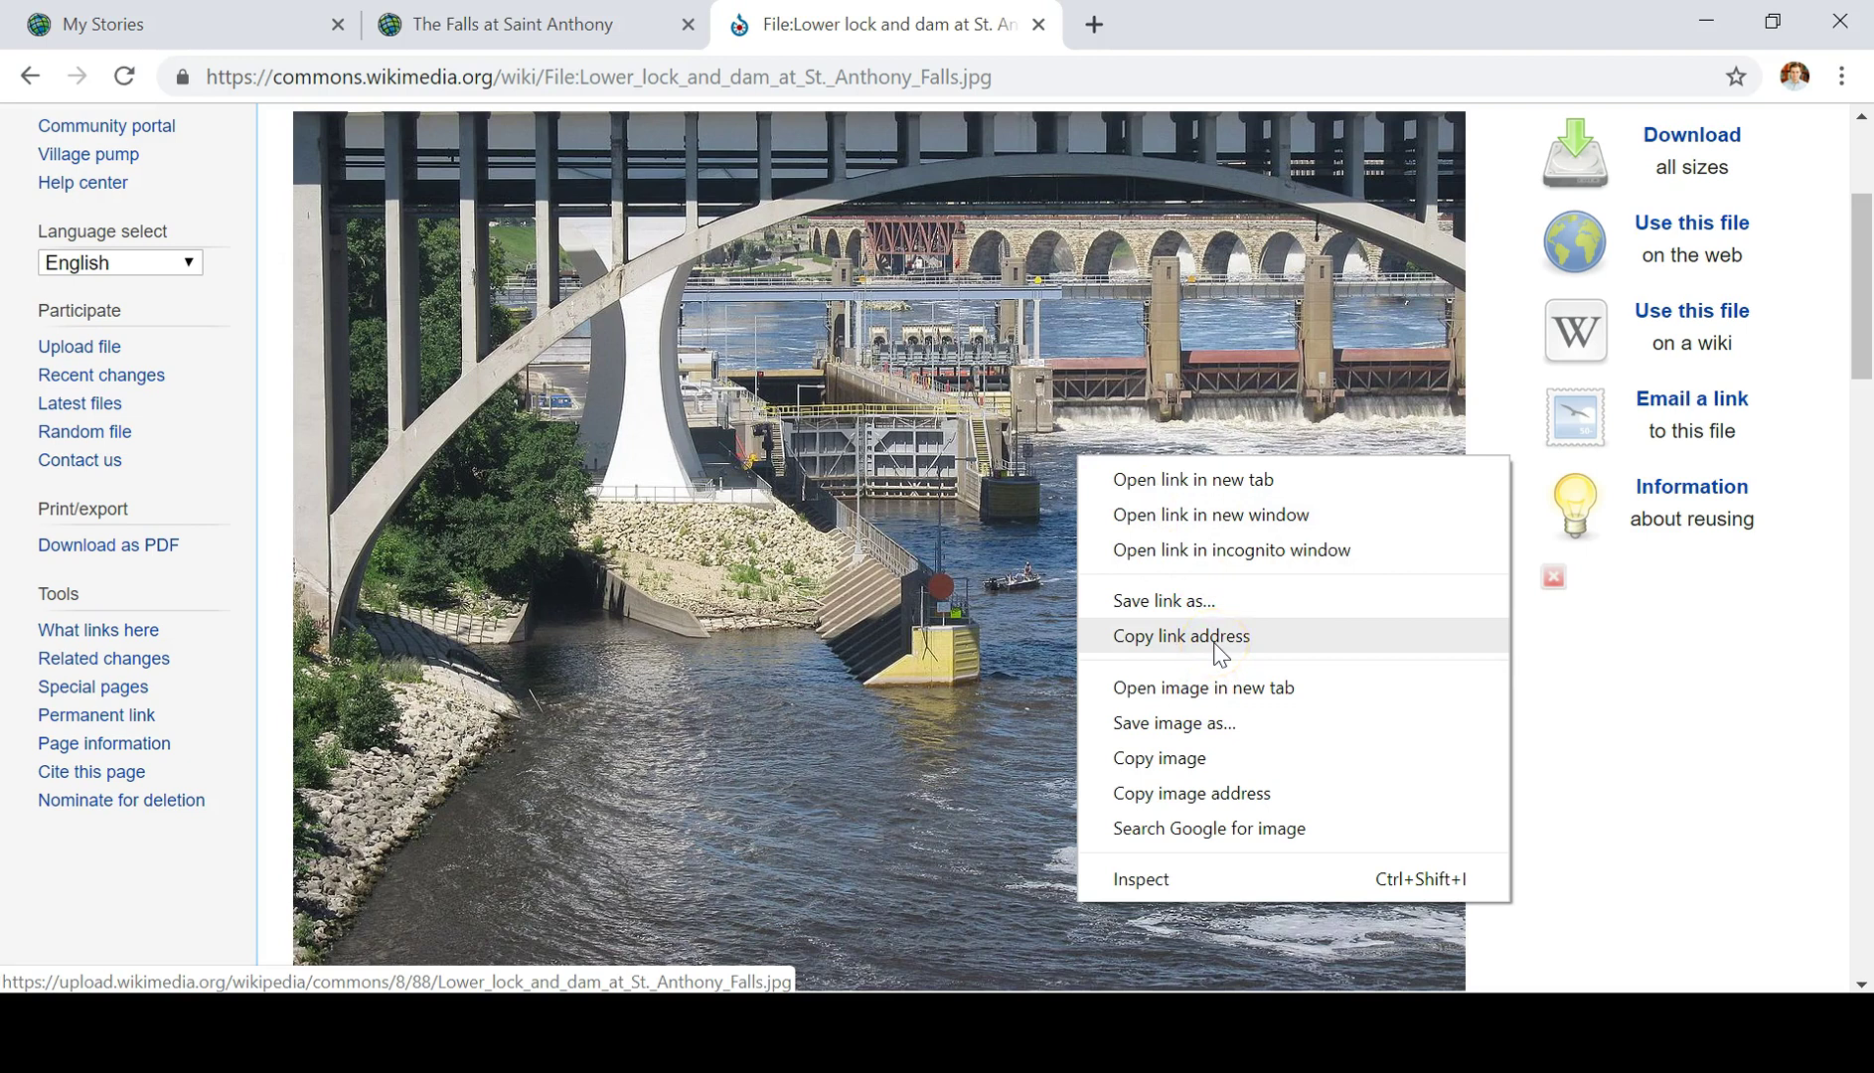
{"action": "left_click", "coordinate": [1237, 795]}
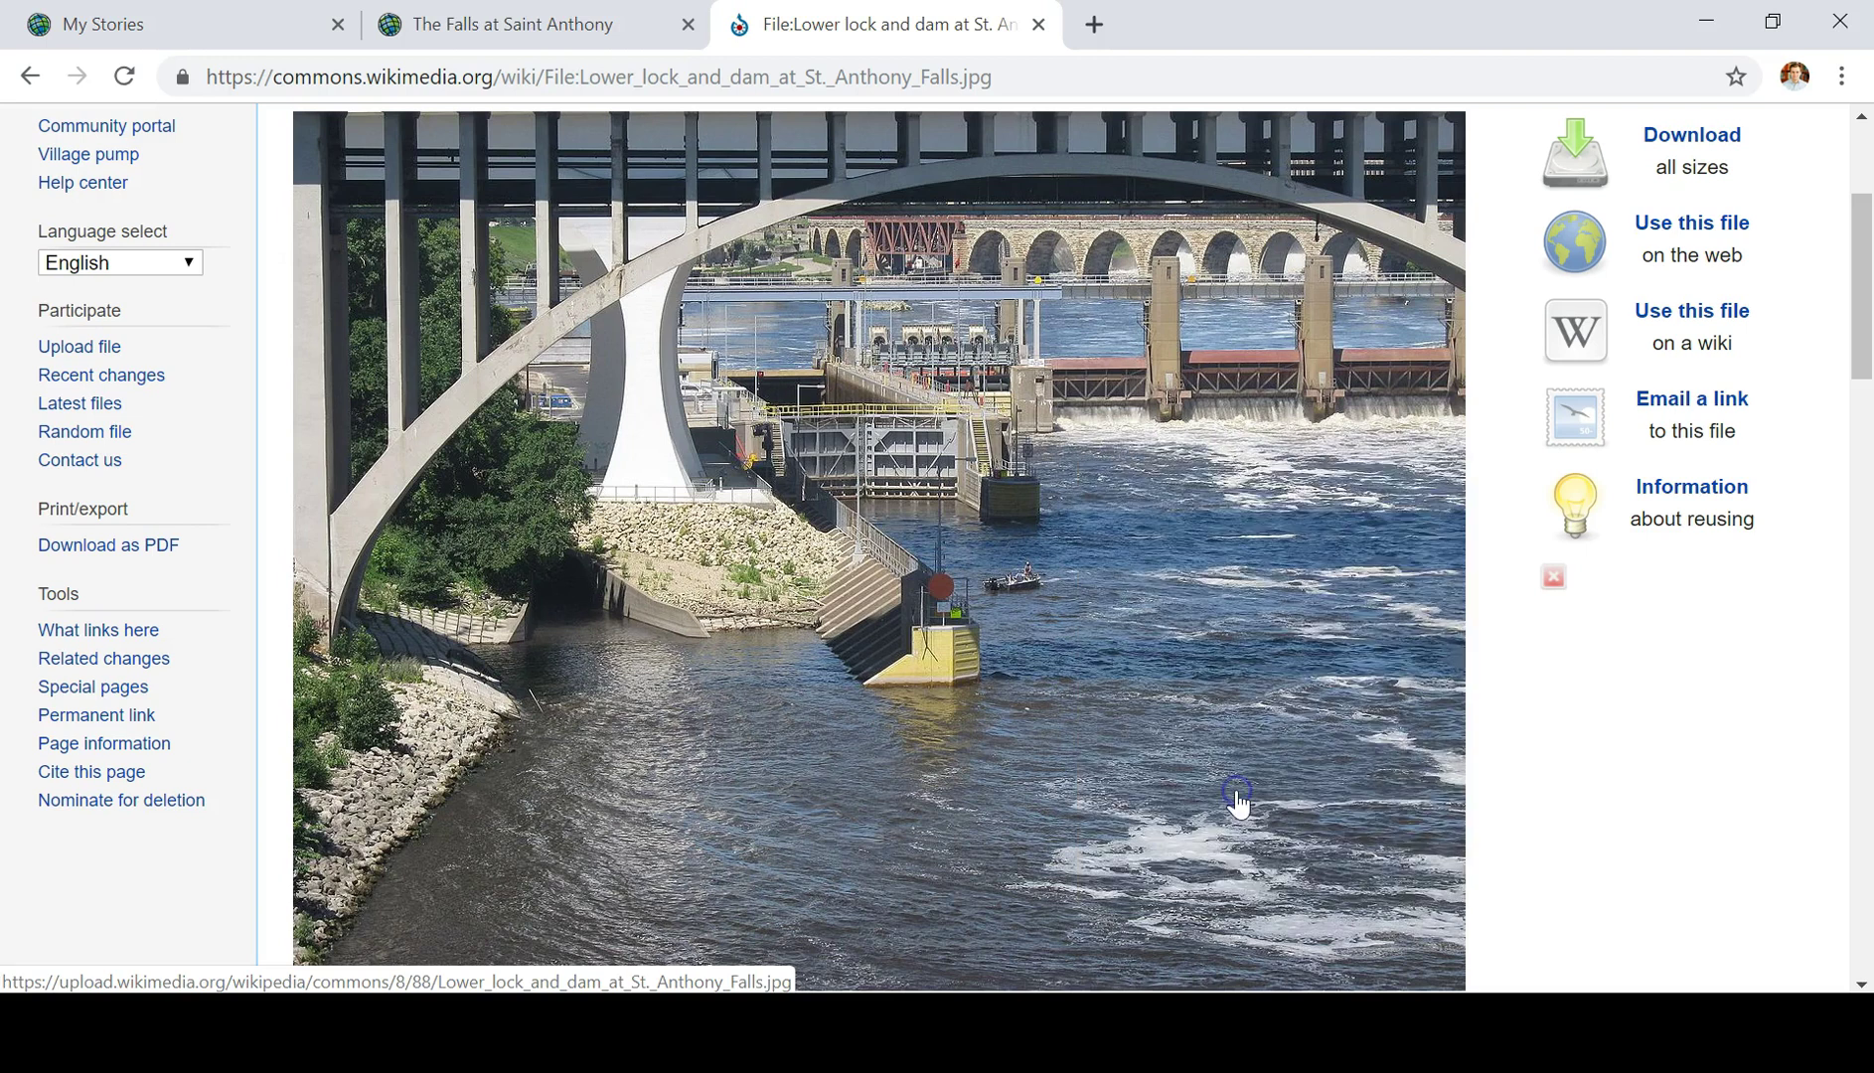
{"action": "left_click", "coordinate": [497, 22]}
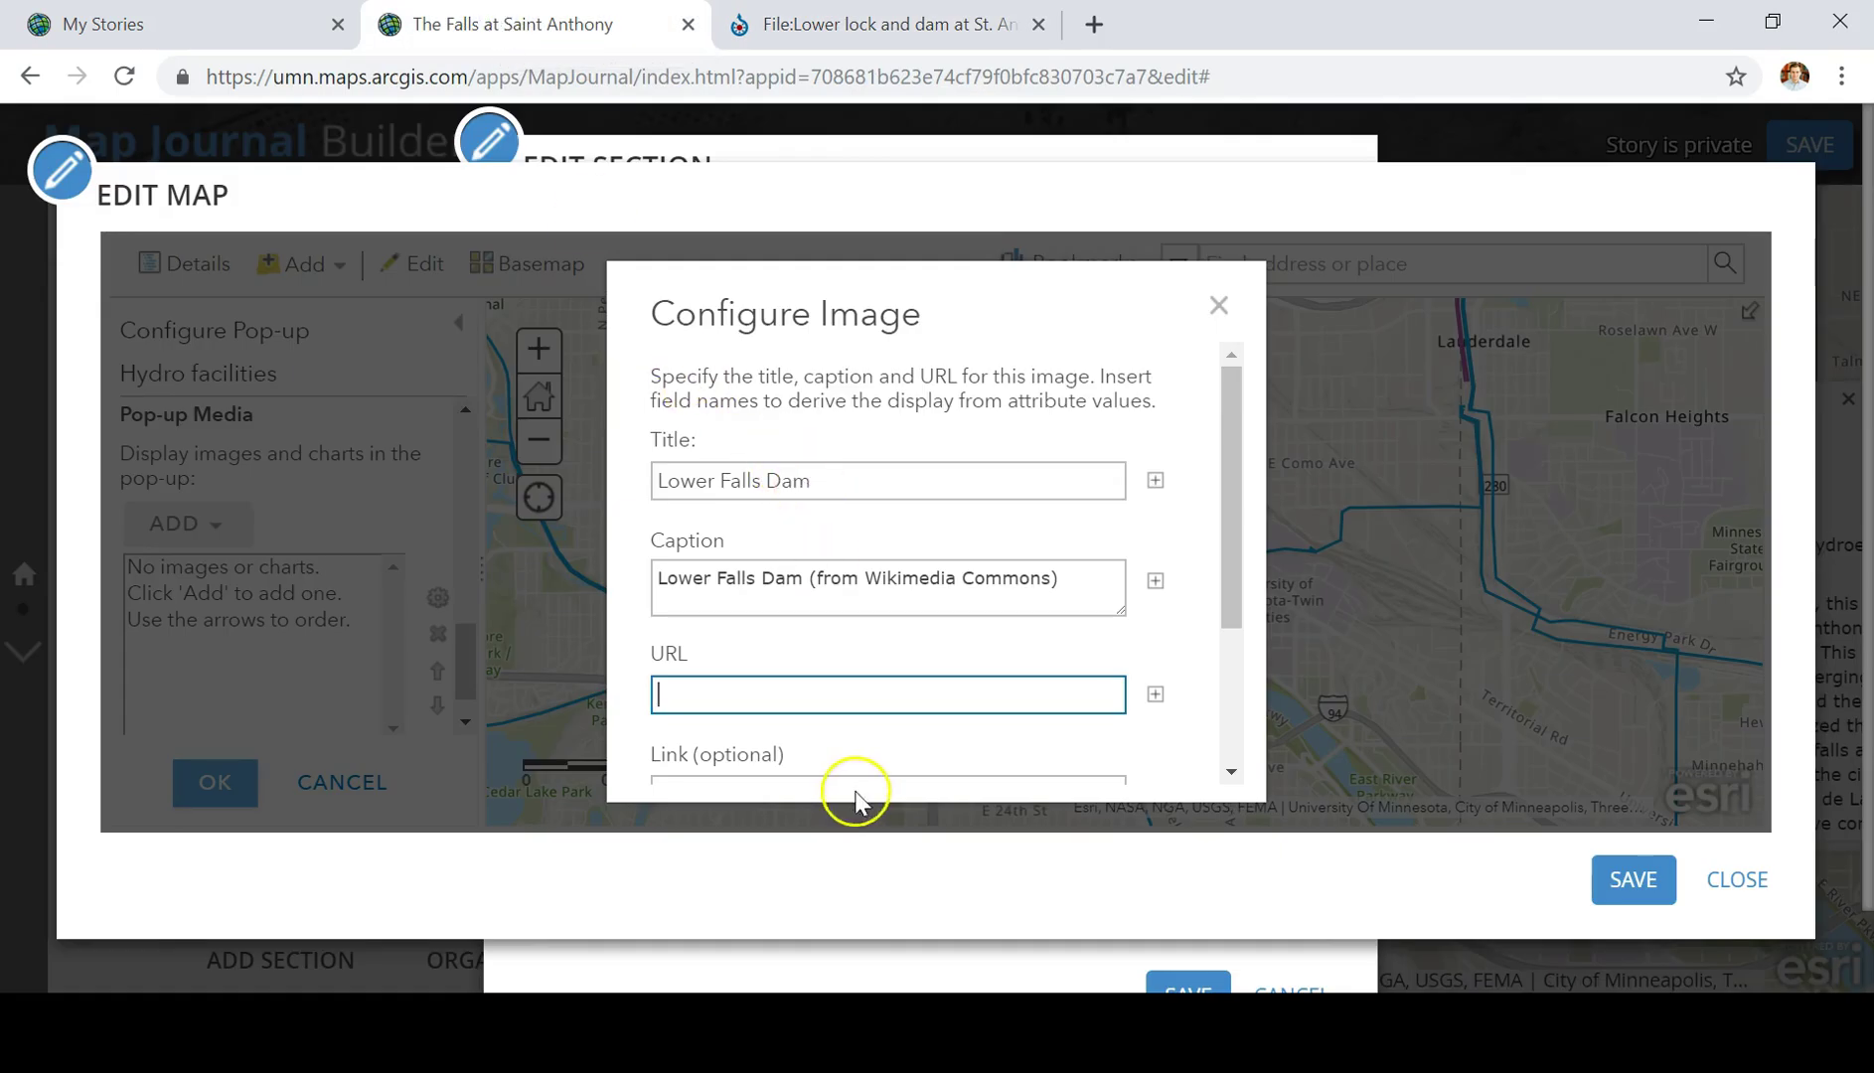
Step: Paste the Wikimedia photo address as the image URL and confirm the image and pop-up settings
{"action": "key", "text": "ctrl+v"}
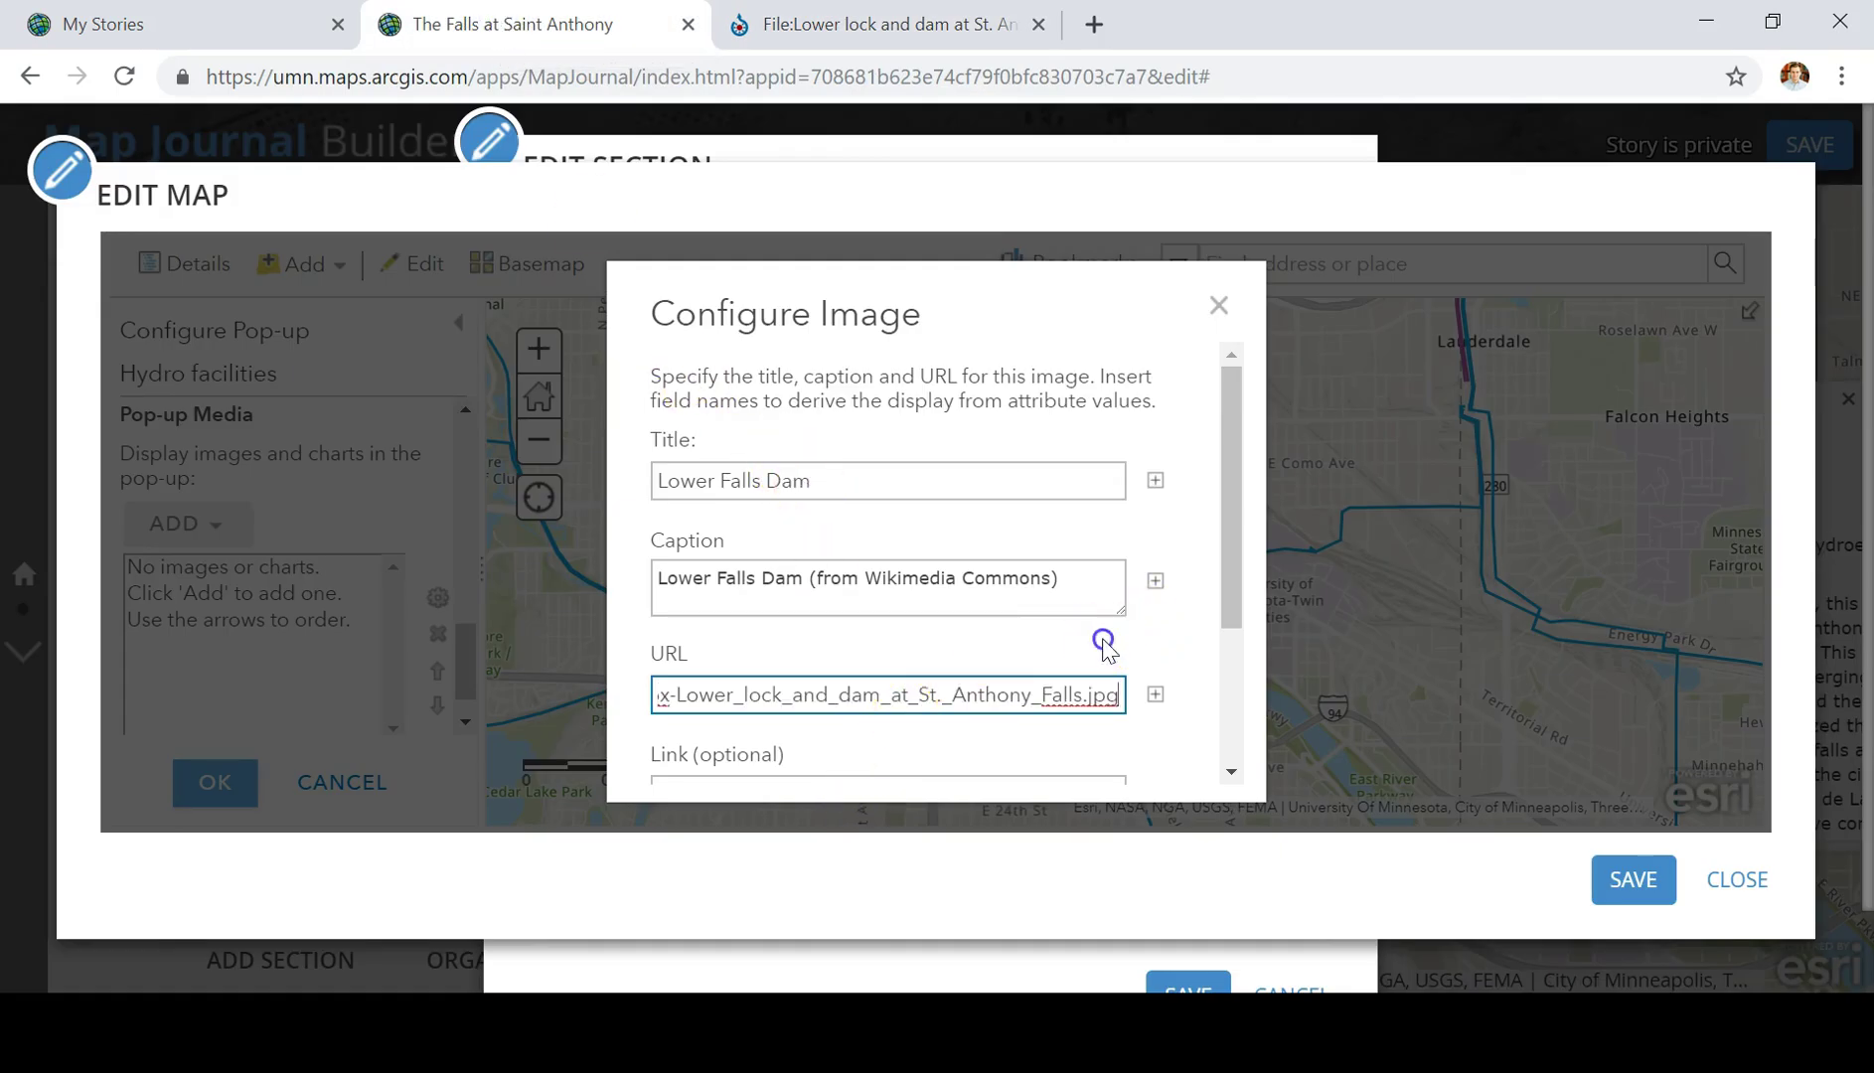
{"action": "left_click", "coordinate": [1101, 636]}
{"action": "scroll", "coordinate": [1101, 637], "scroll_direction": "down", "scroll_amount": 1}
{"action": "scroll", "coordinate": [1102, 647], "scroll_direction": "down", "scroll_amount": 1}
{"action": "left_click", "coordinate": [987, 719]}
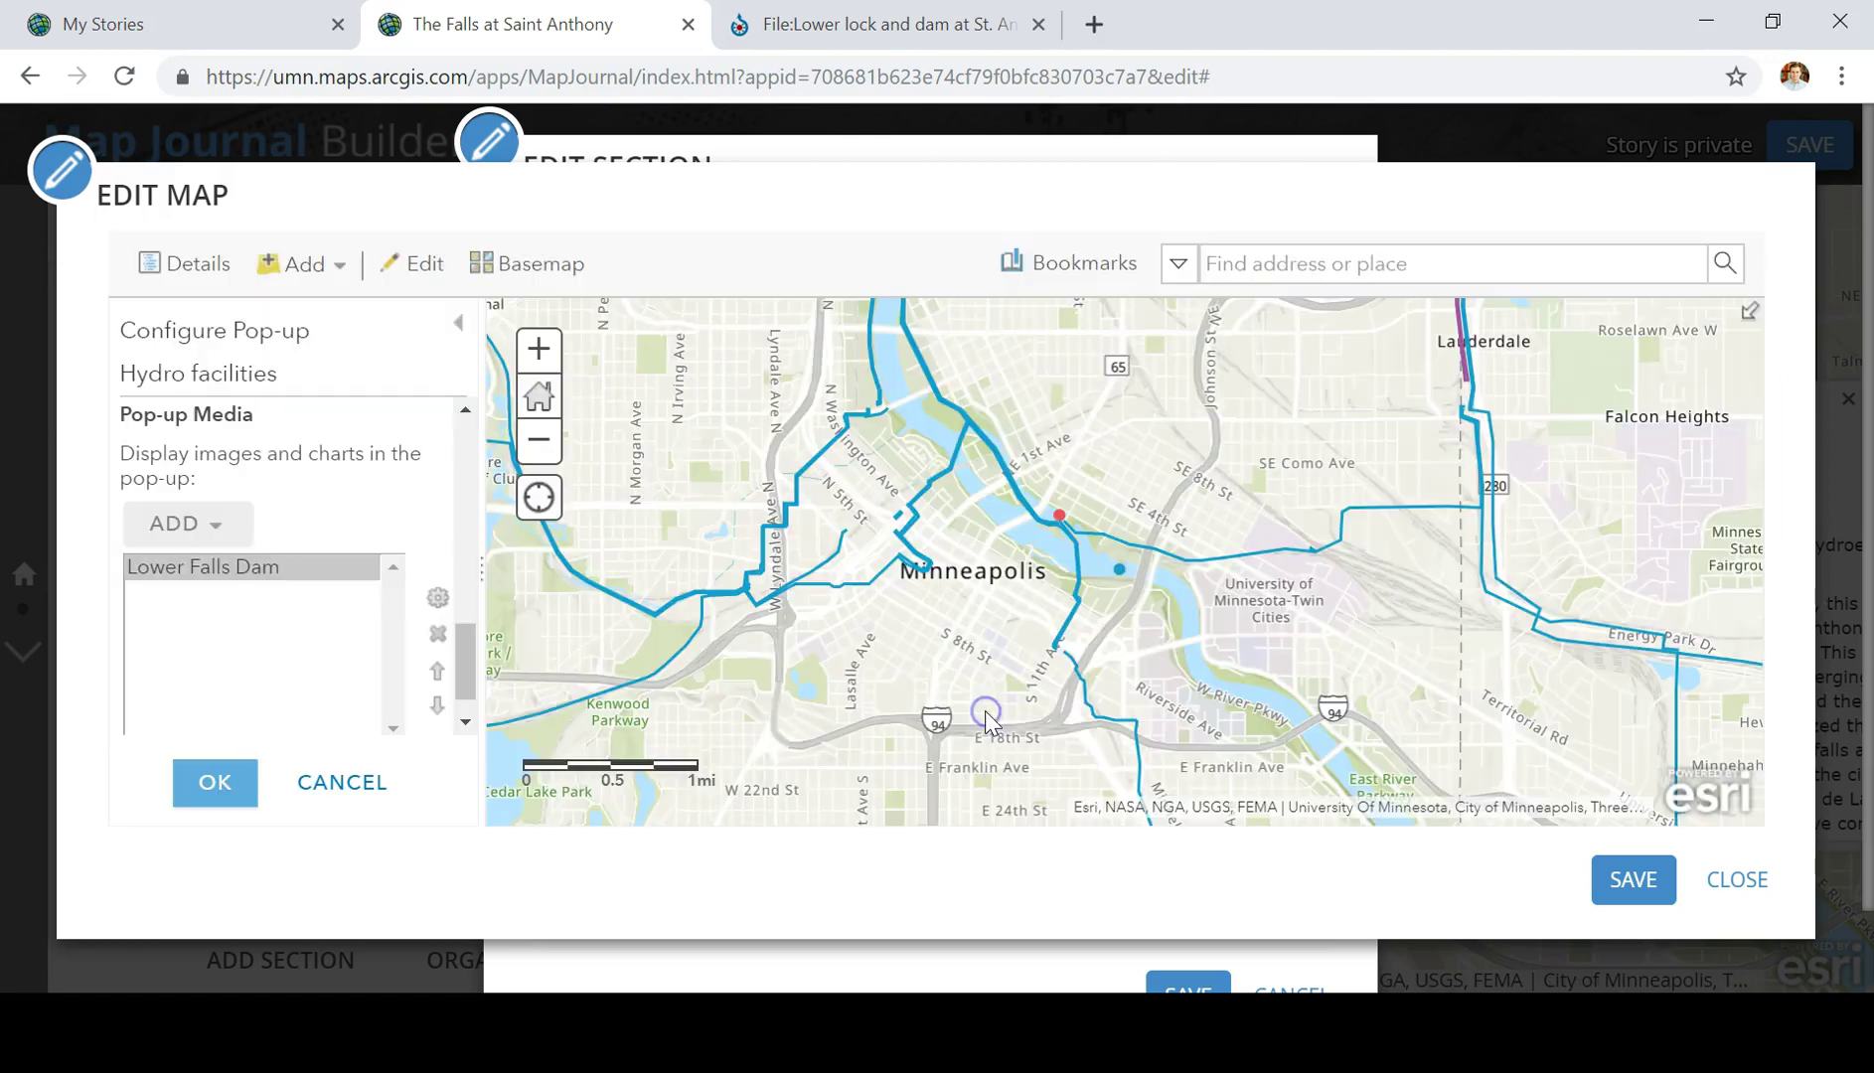
{"action": "left_click", "coordinate": [248, 781]}
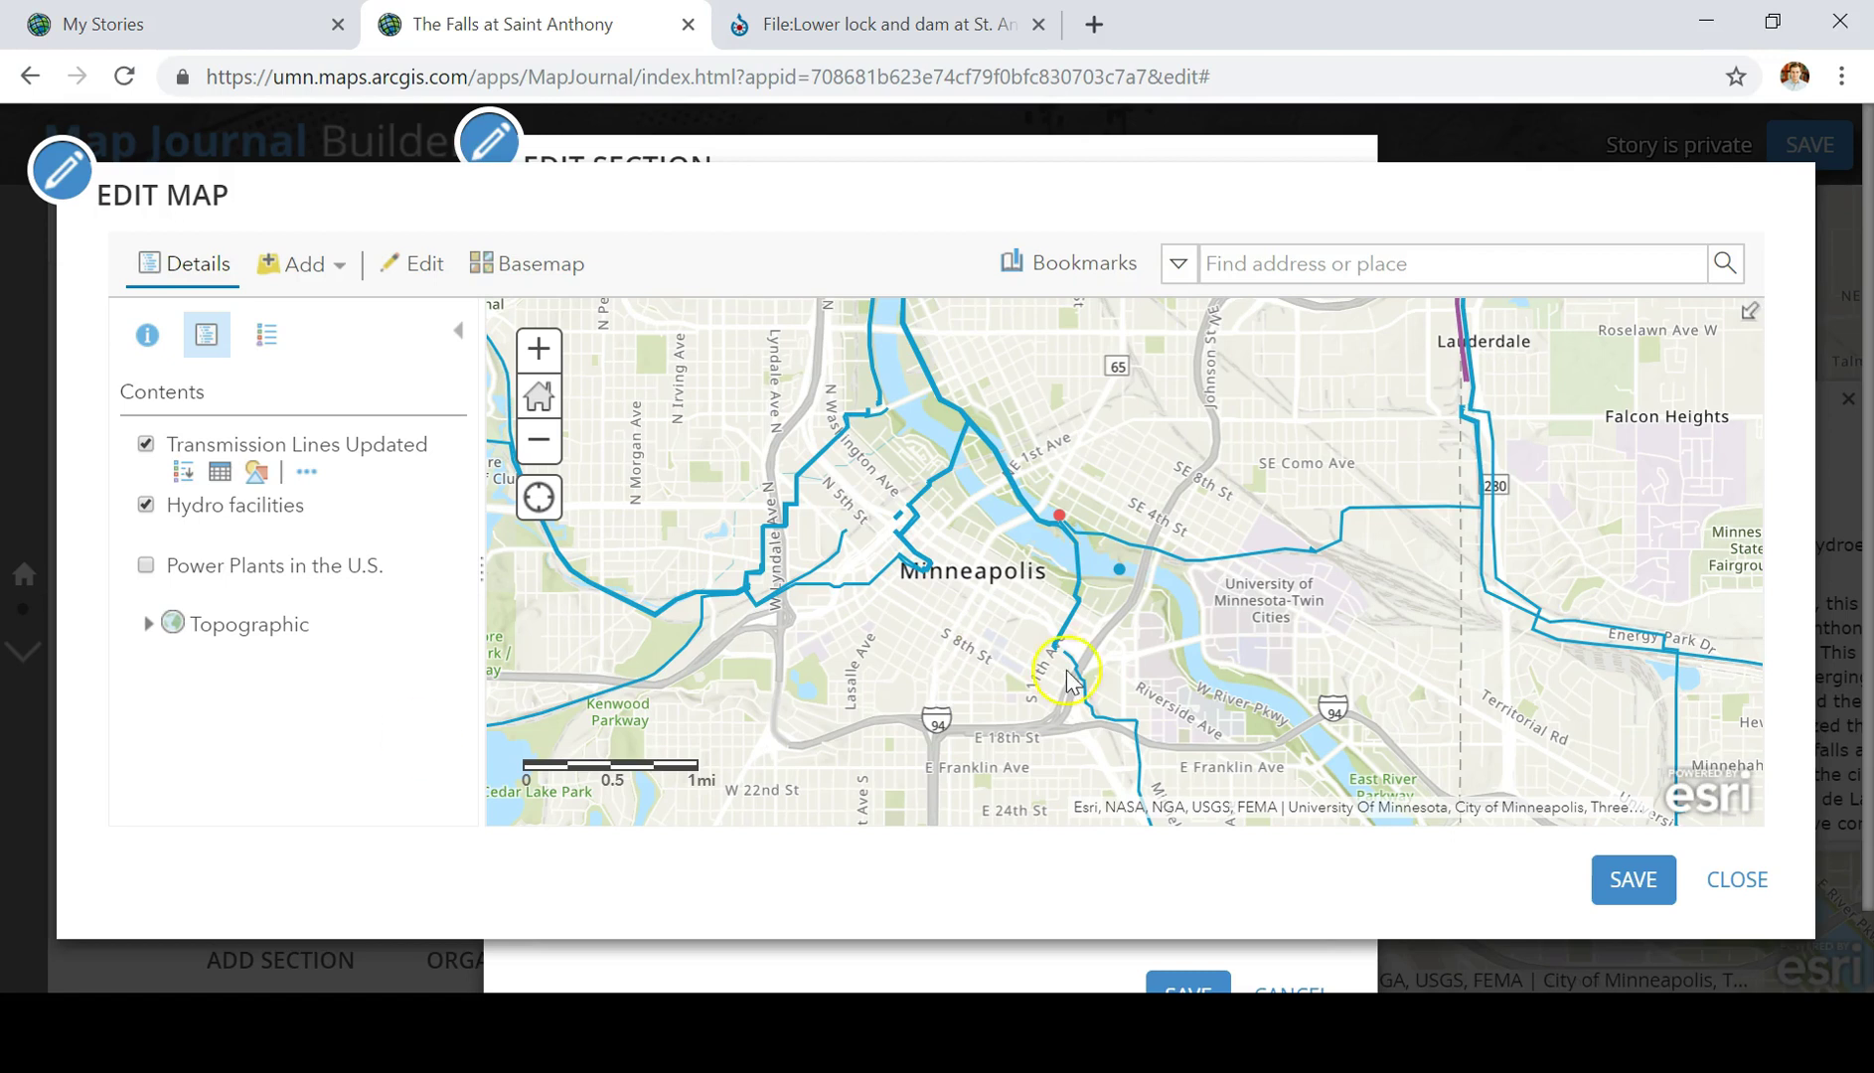
Step: Open the Lower Falls Dam pop-up on the map and scroll through it to check the photo
{"action": "left_click", "coordinate": [1122, 574]}
{"action": "scroll", "coordinate": [1291, 588], "scroll_direction": "down", "scroll_amount": 5}
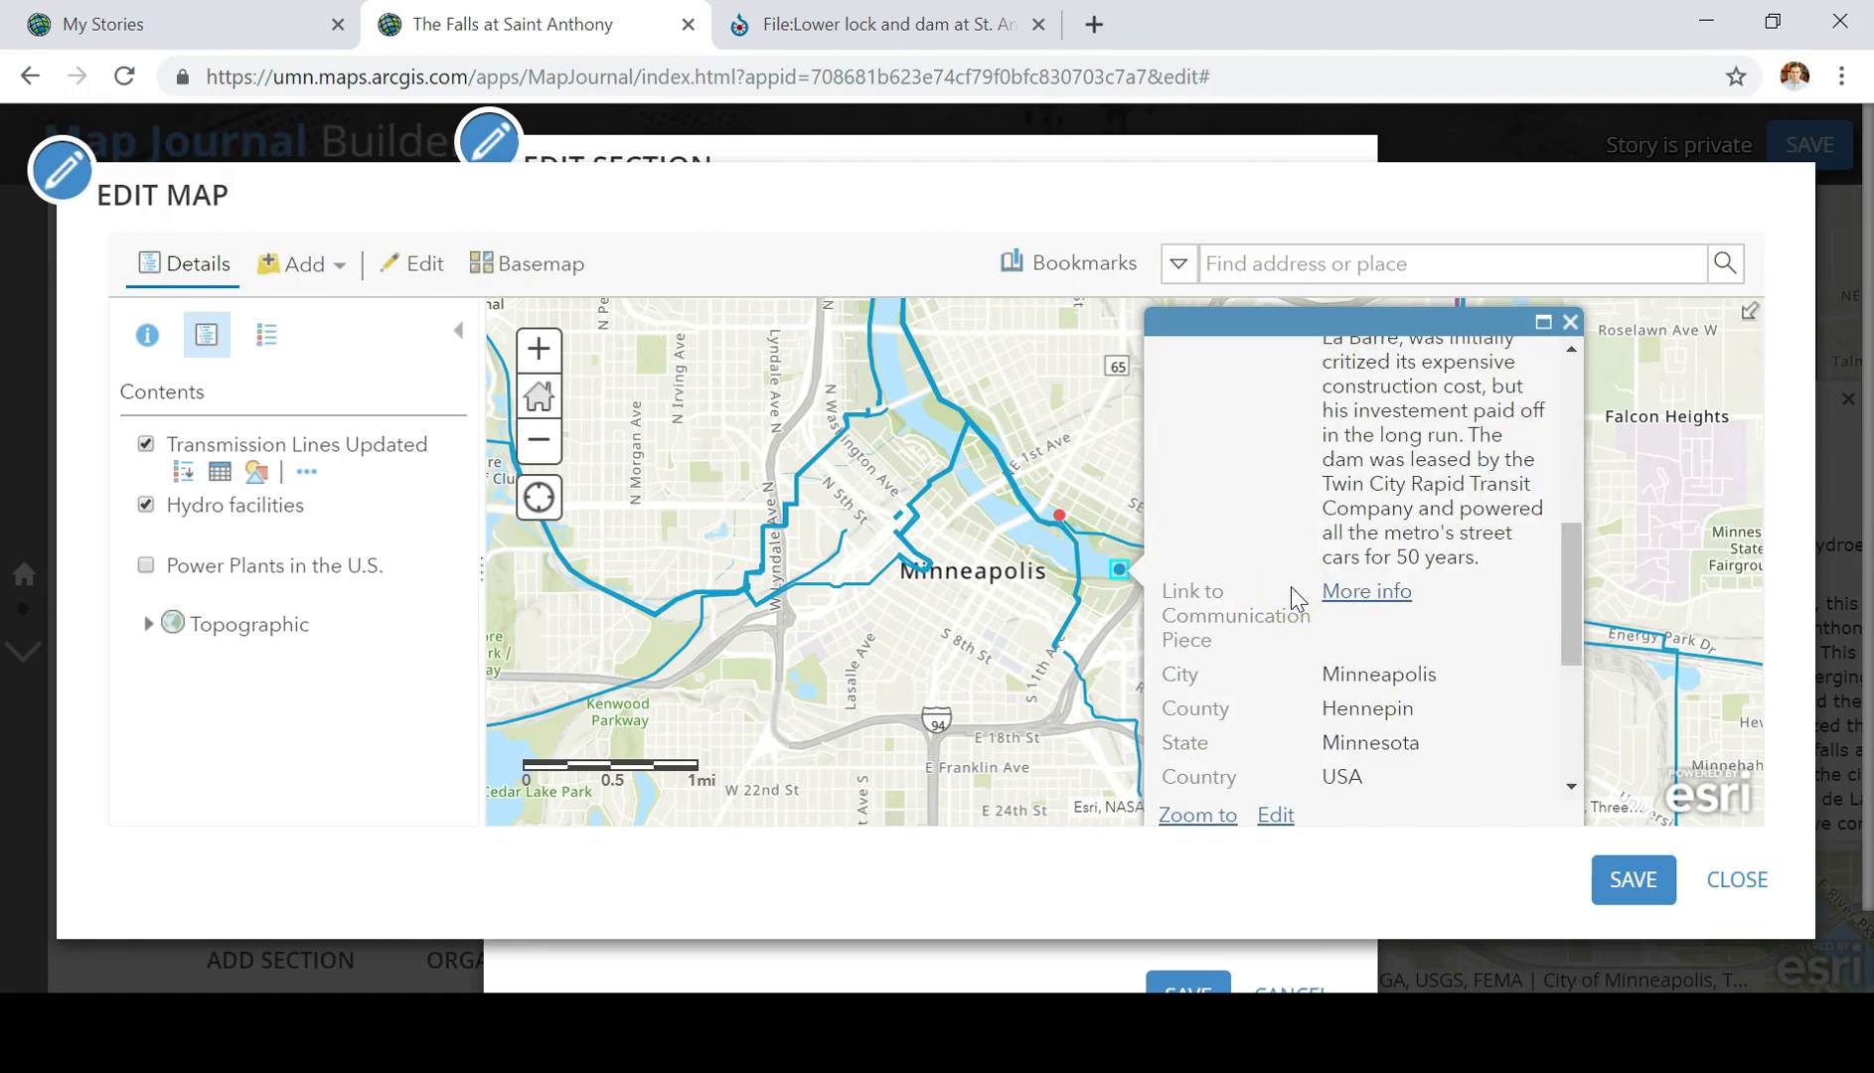
{"action": "scroll", "coordinate": [1291, 585], "scroll_direction": "down", "scroll_amount": 4}
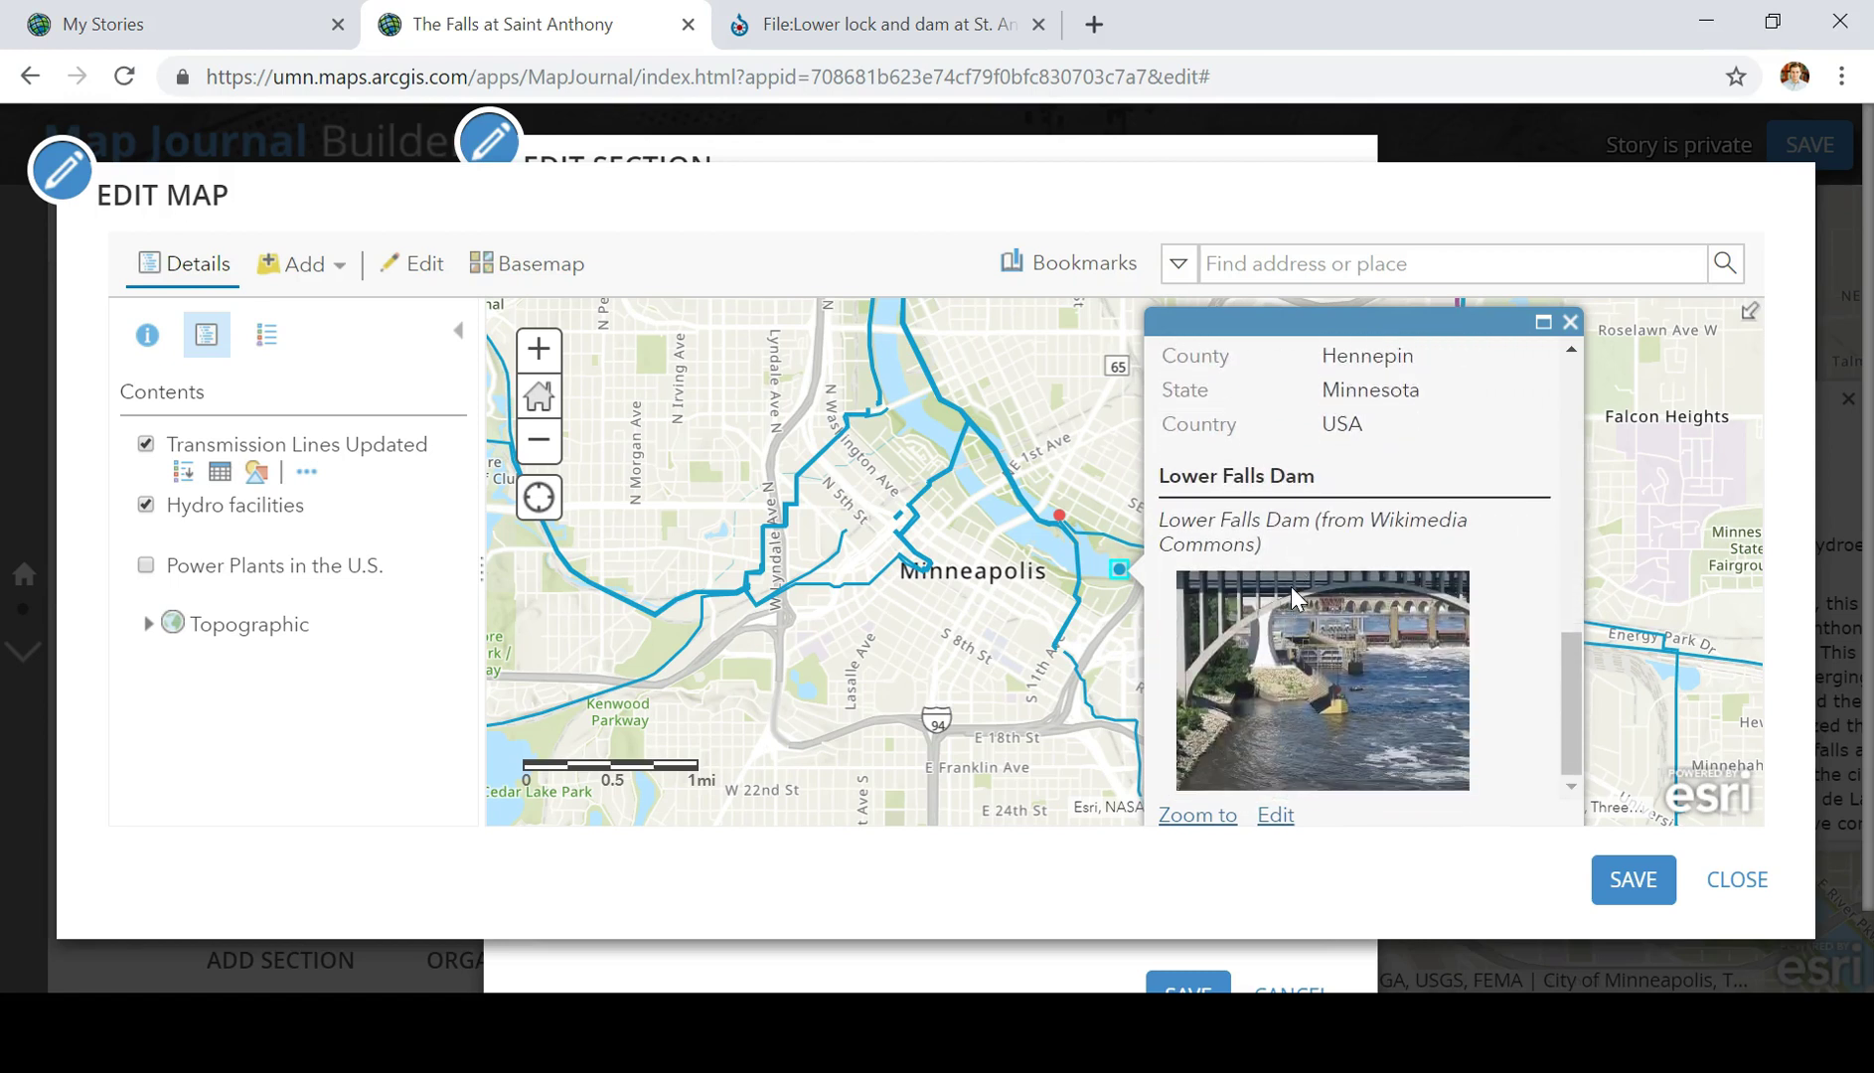
{"action": "scroll", "coordinate": [1363, 569], "scroll_direction": "up", "scroll_amount": 5}
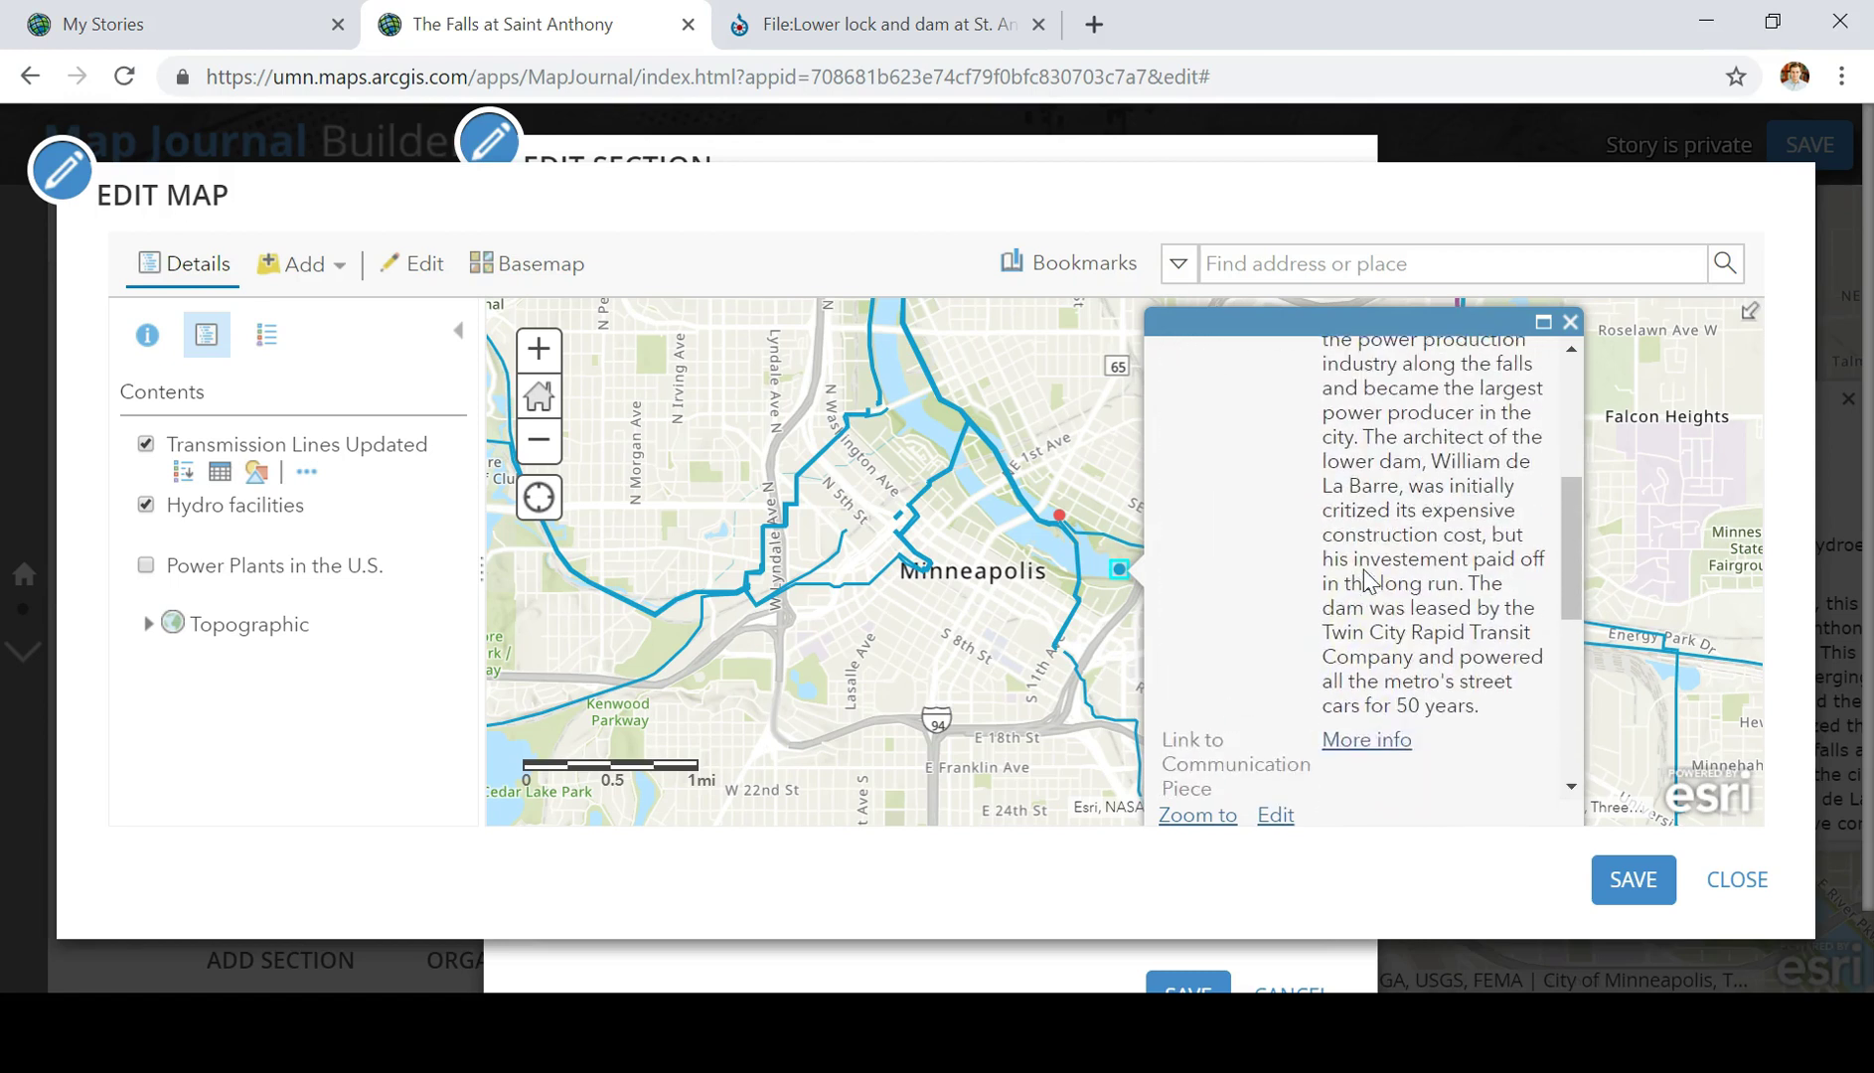
{"action": "scroll", "coordinate": [1369, 580], "scroll_direction": "up", "scroll_amount": 5}
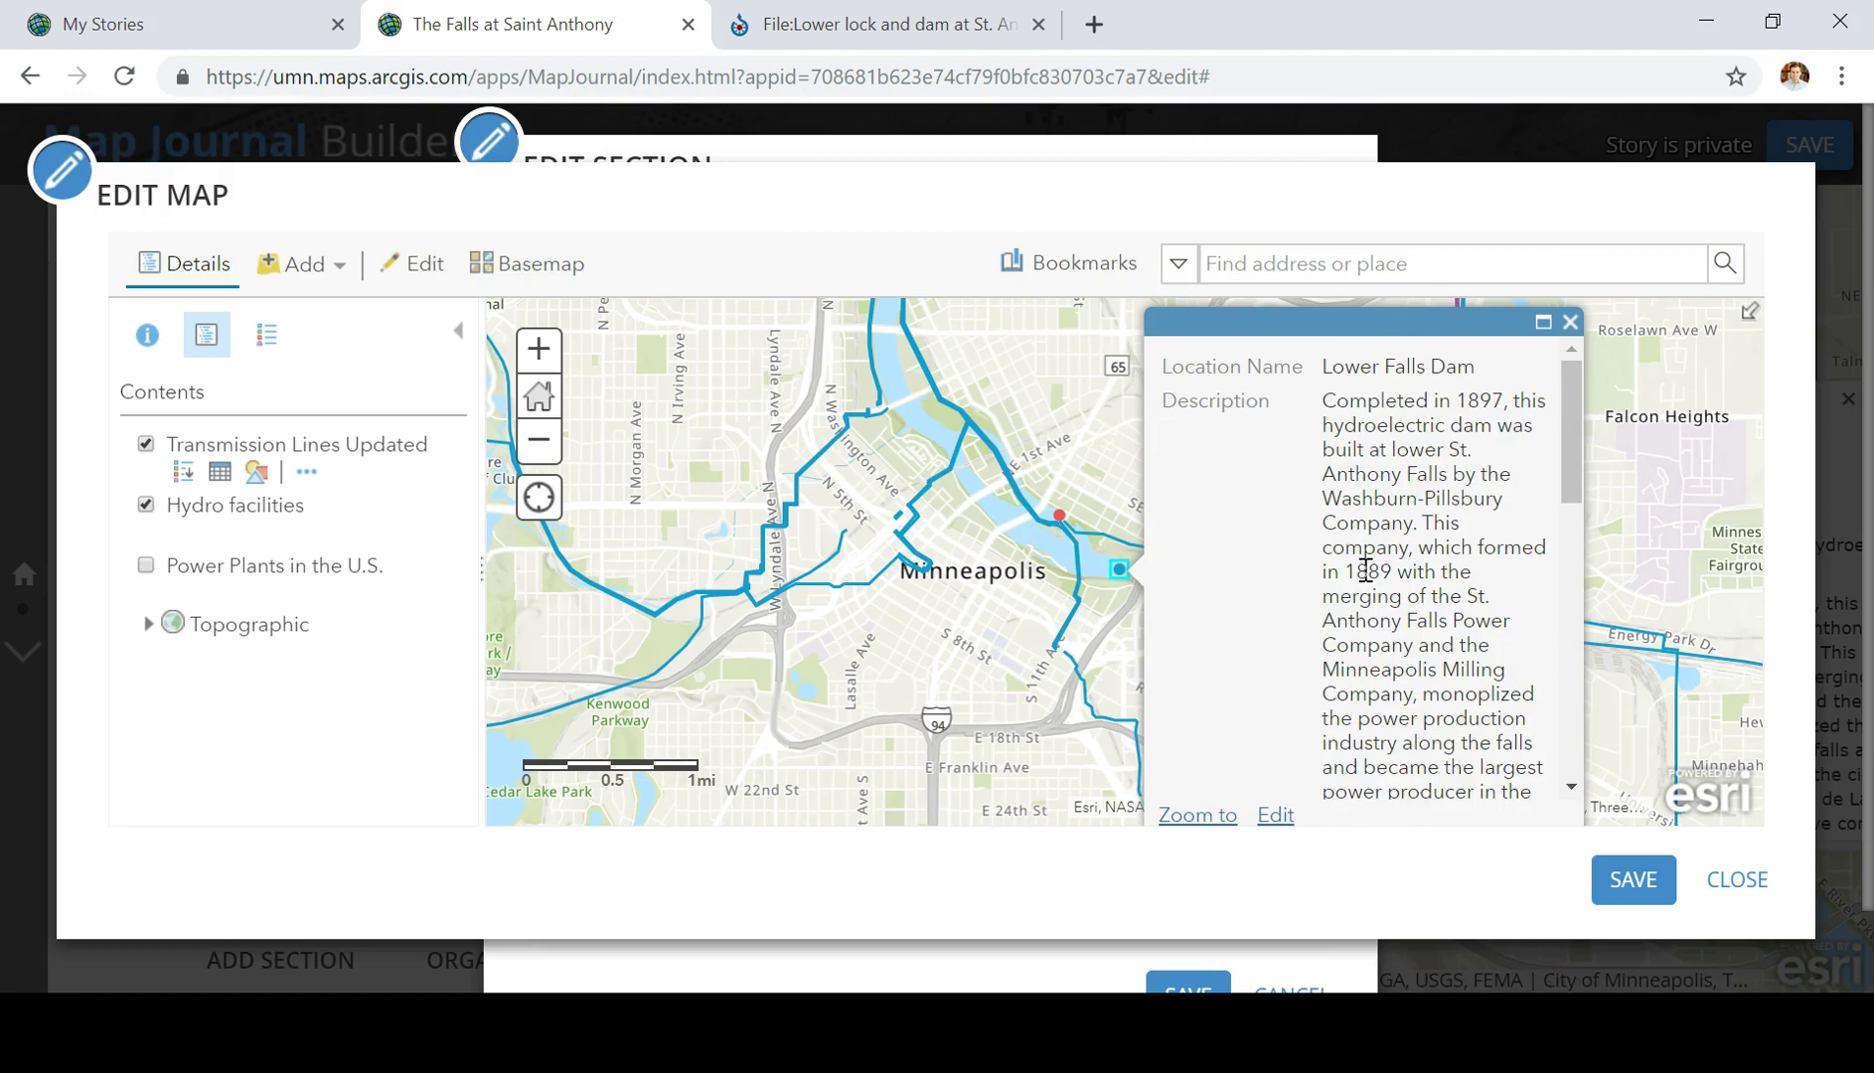
{"action": "scroll", "coordinate": [1365, 569], "scroll_direction": "down", "scroll_amount": 5}
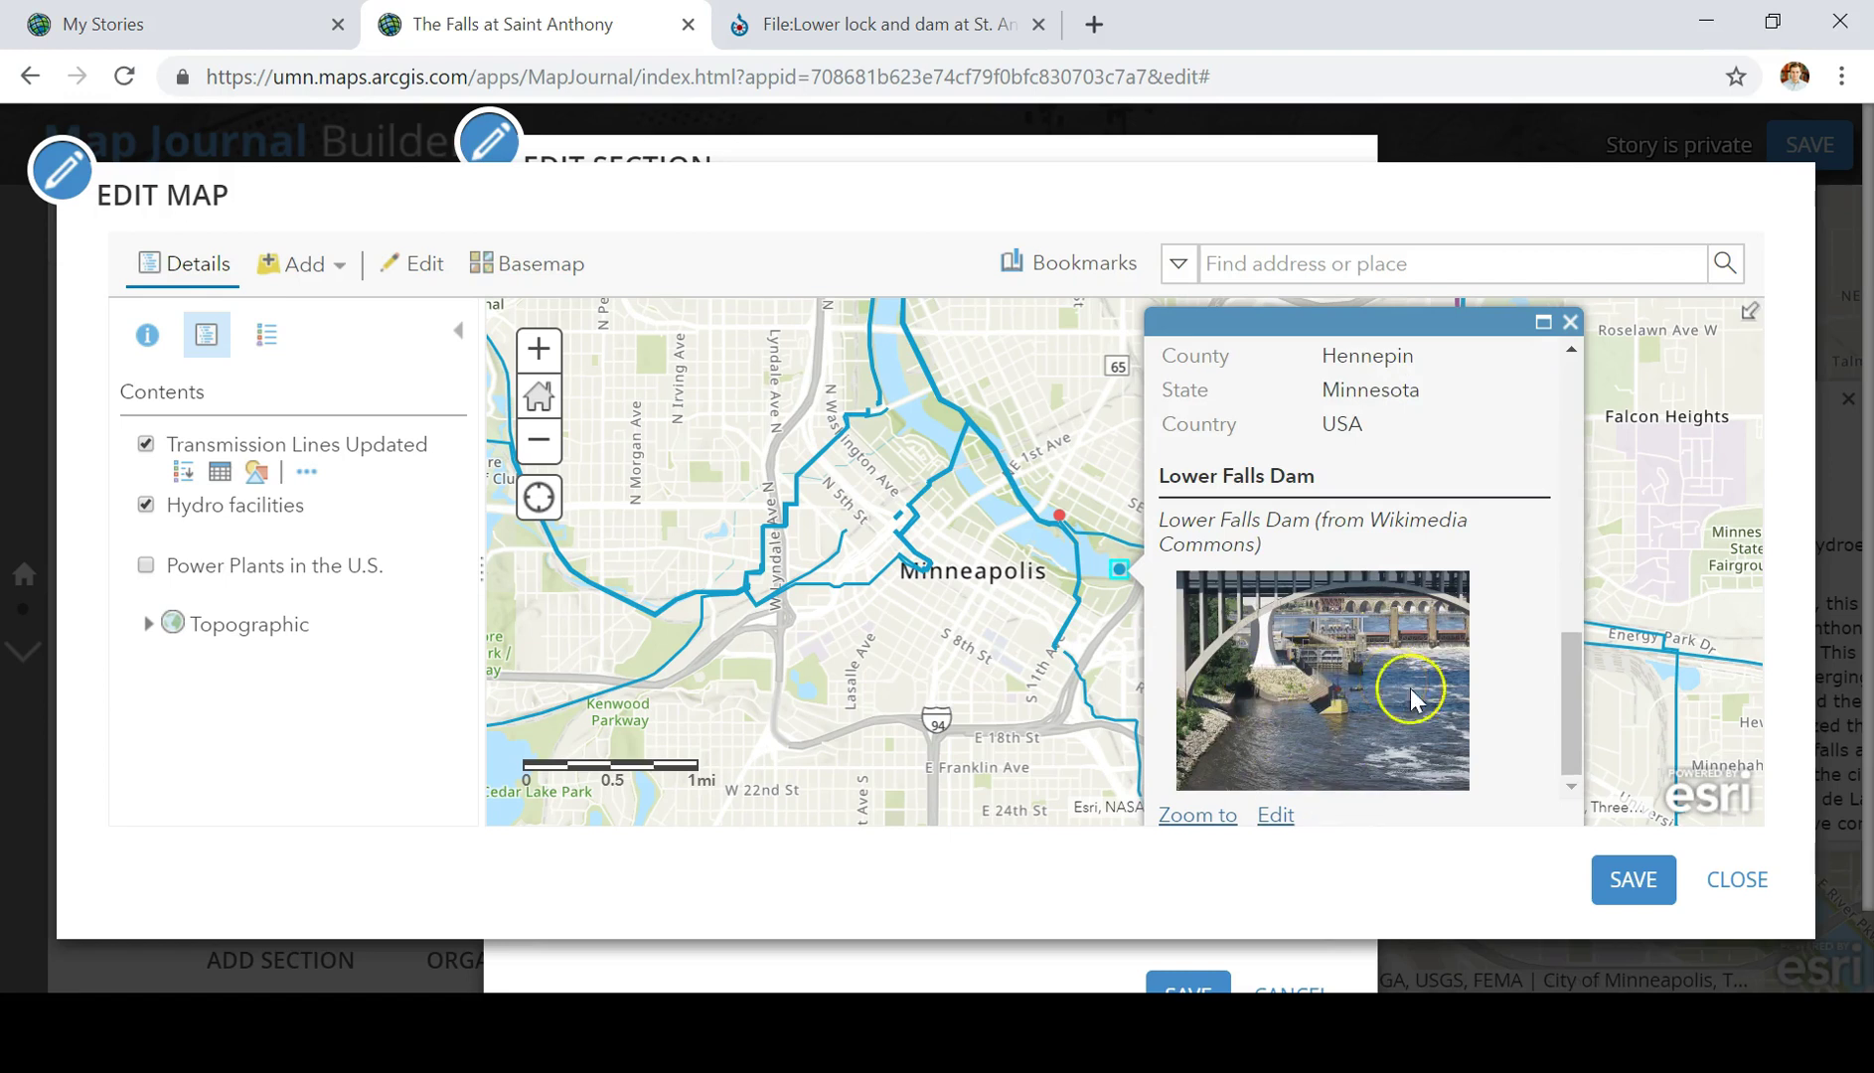
Step: Save the web map, accept the sharing update, and close the map editor
{"action": "left_click", "coordinate": [1657, 887]}
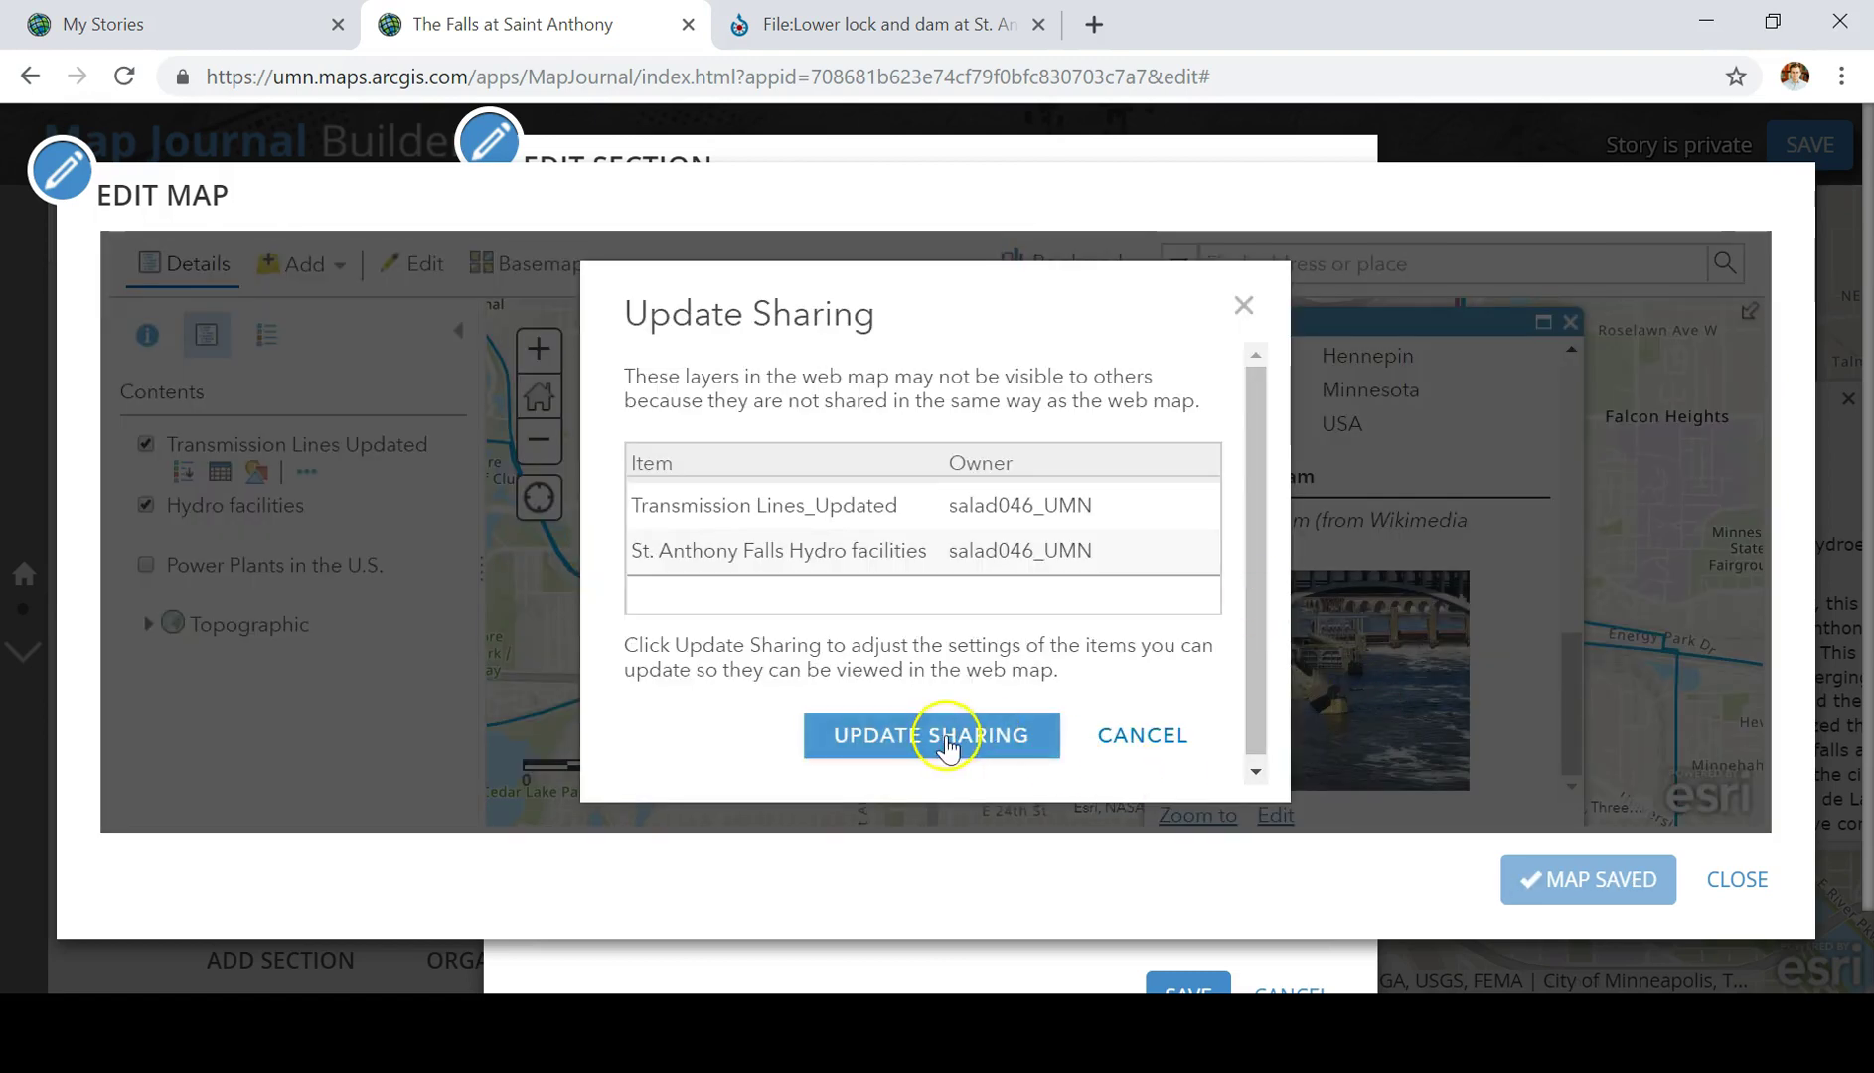
{"action": "left_click", "coordinate": [947, 743]}
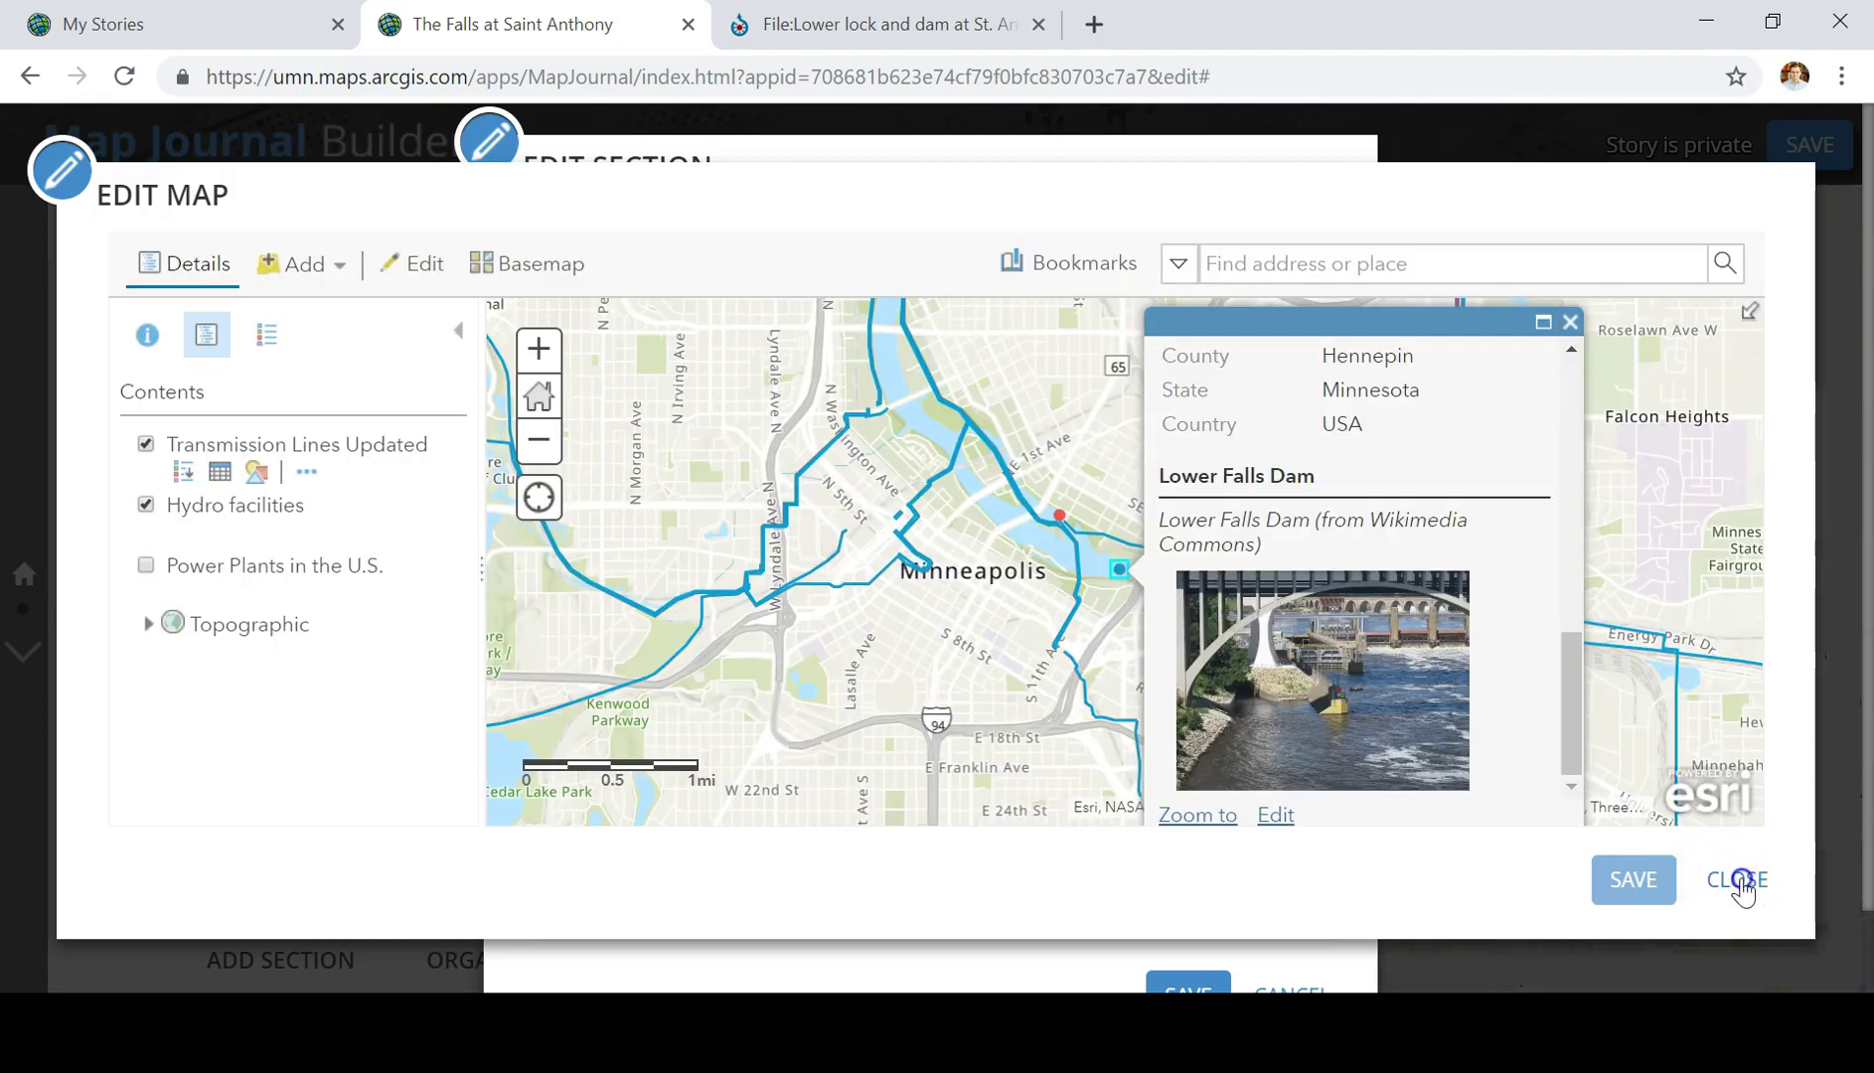
{"action": "left_click", "coordinate": [1732, 884]}
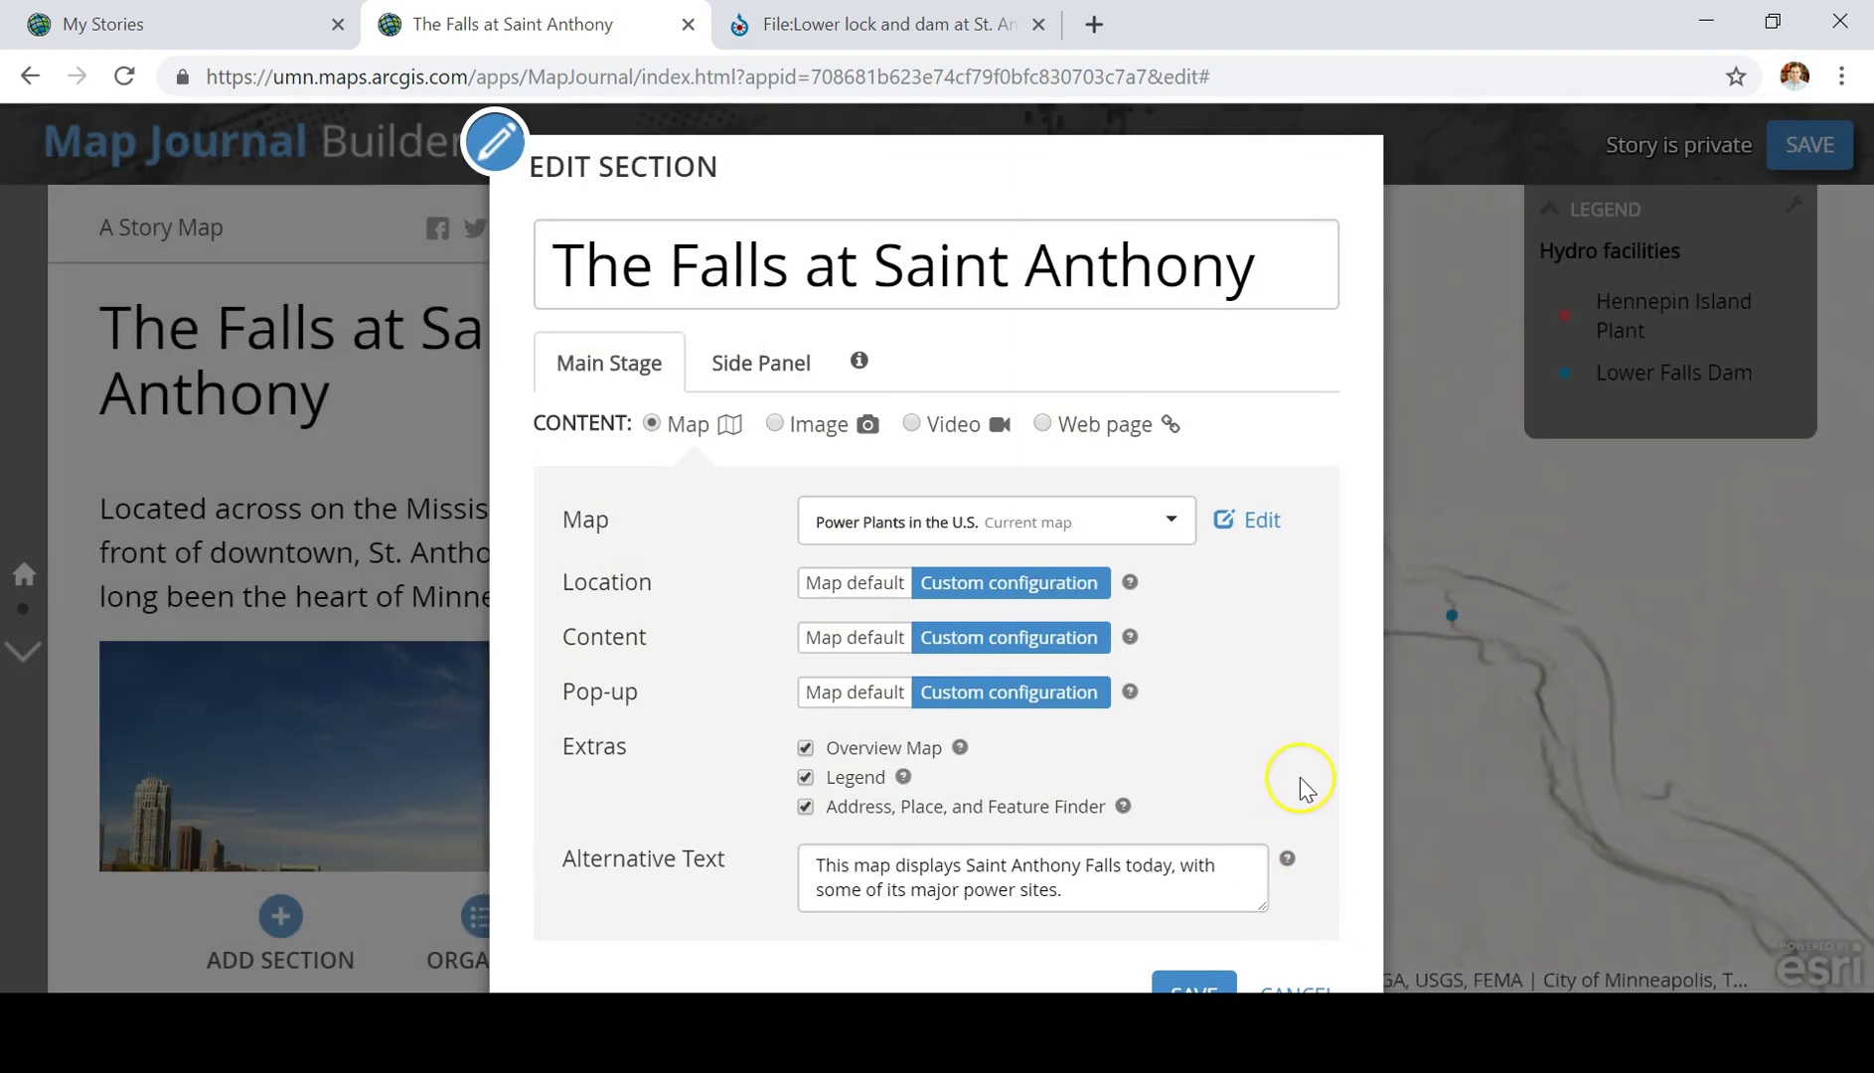
Step: Save the Edit Section changes and scroll the Lower Falls Dam pop-up to view the photo
{"action": "left_click", "coordinate": [1204, 975]}
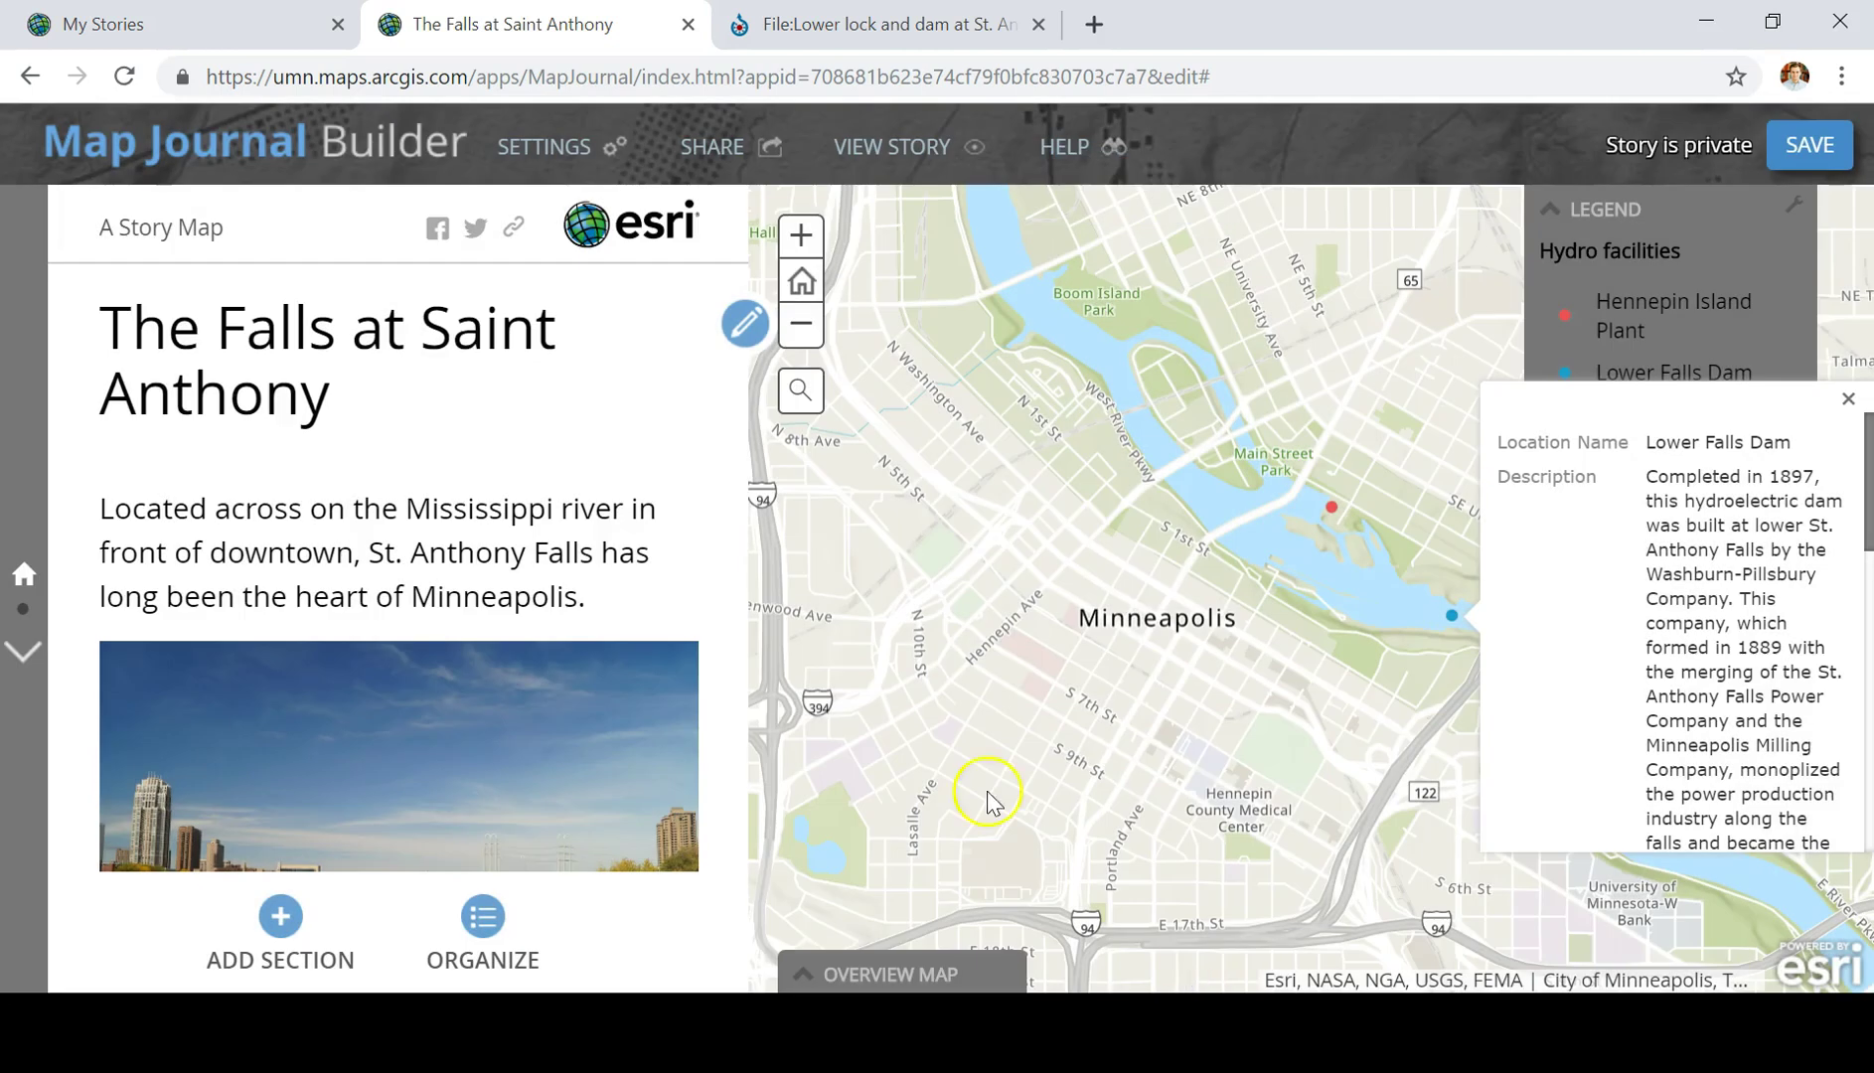
{"action": "scroll", "coordinate": [1525, 594], "scroll_direction": "down", "scroll_amount": 8}
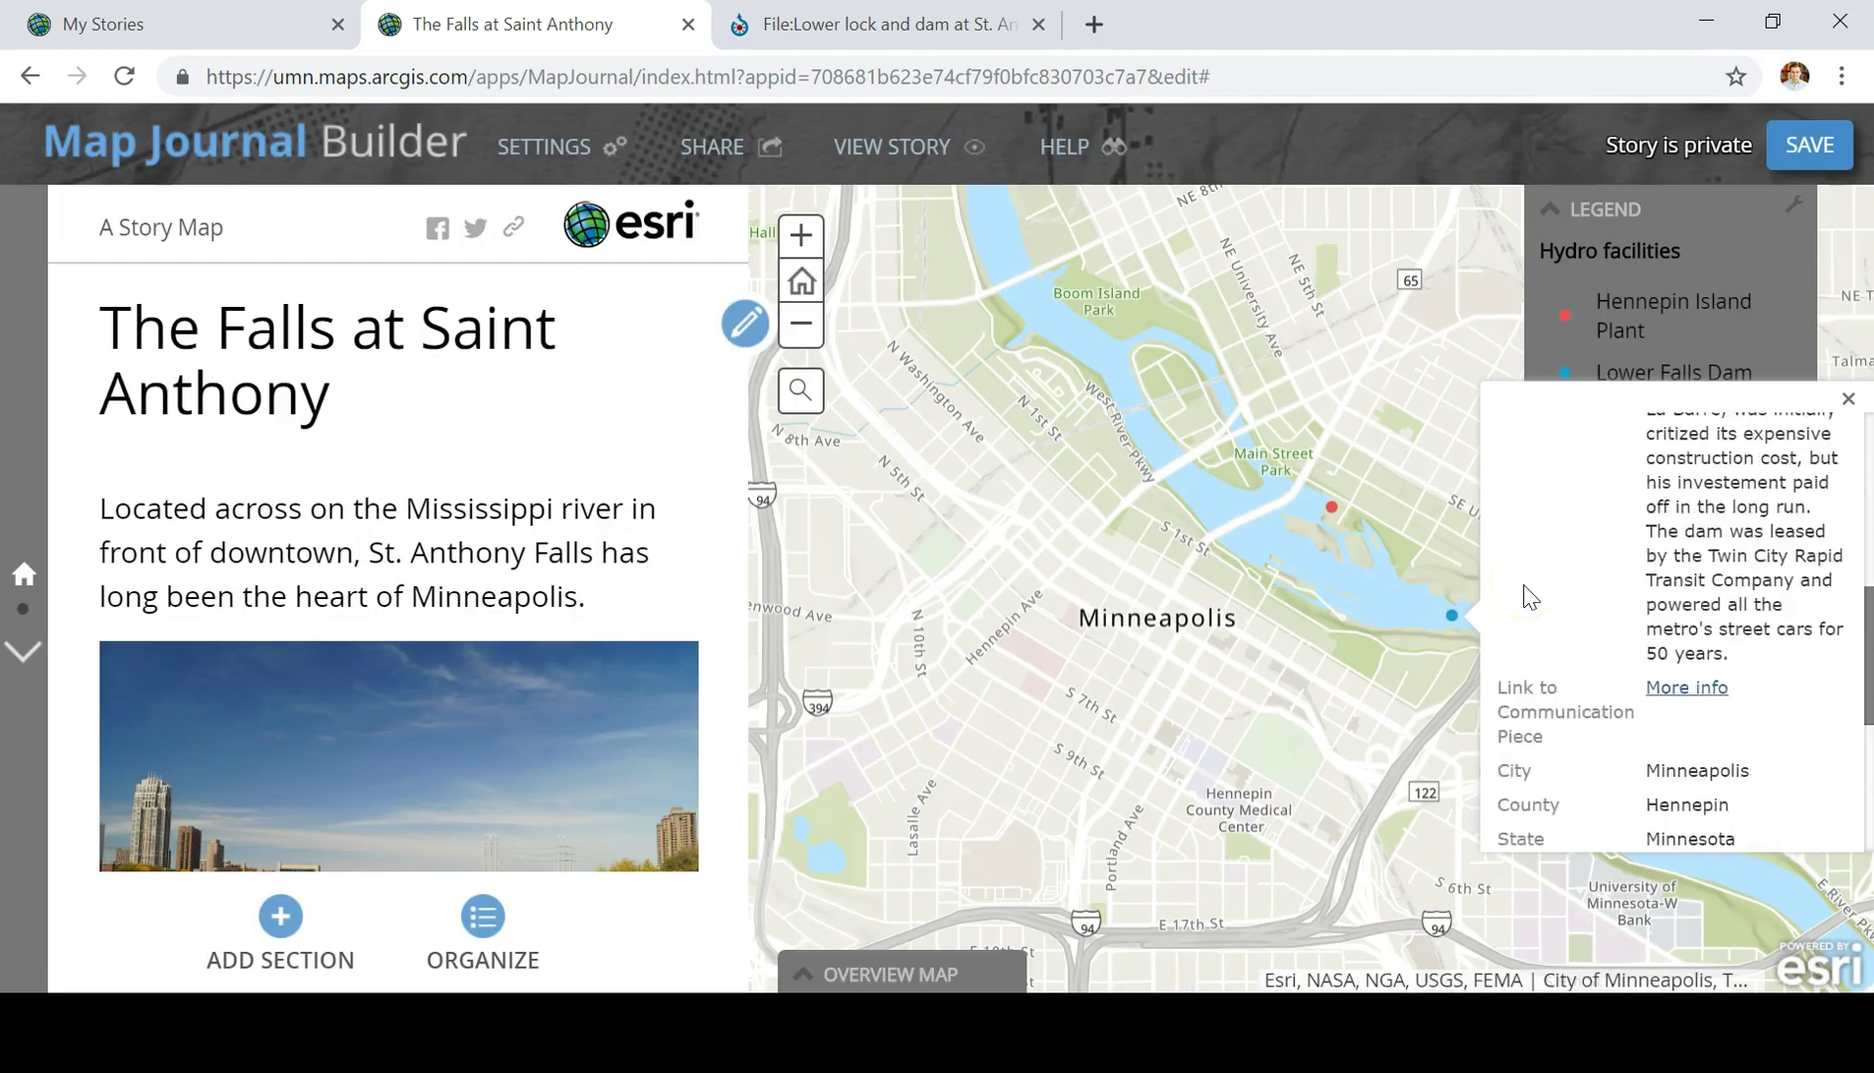